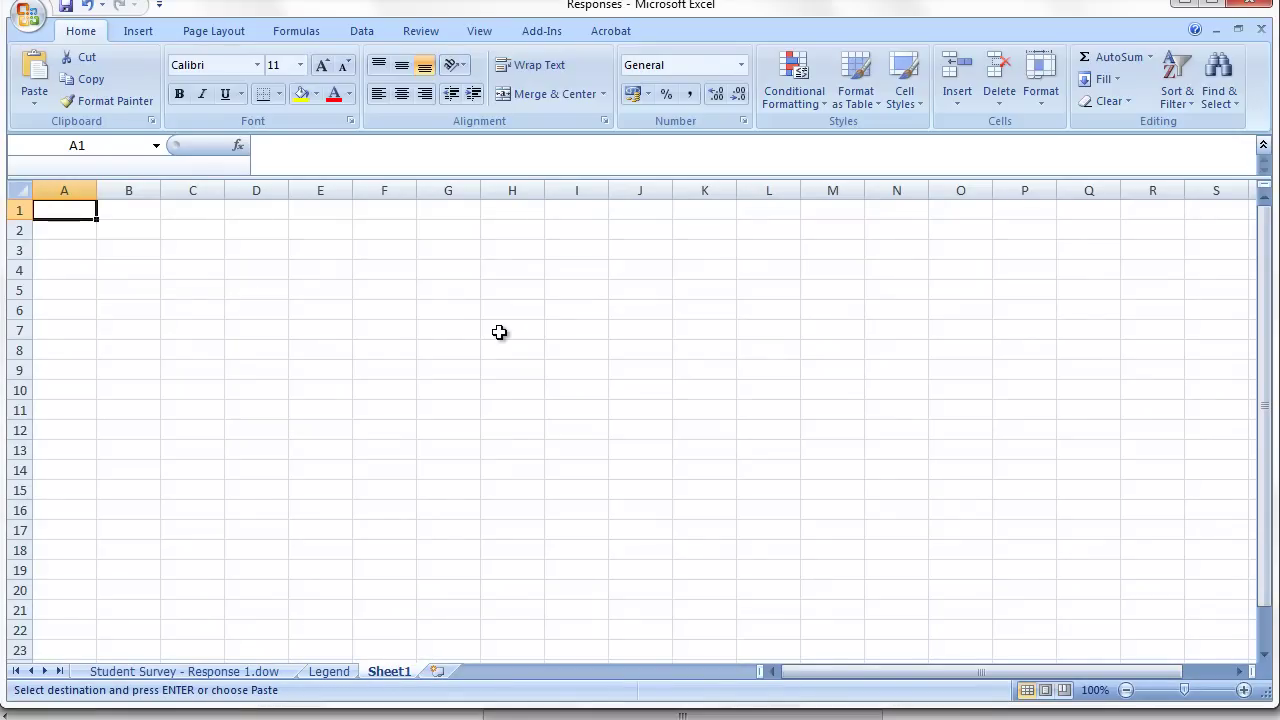
Step: Paste the copied Question 12 and Question 17 columns starting at B1 and enter the heading Count in A1
{"action": "left_click", "coordinate": [144, 214]}
{"action": "key", "text": "ctrl+v"}
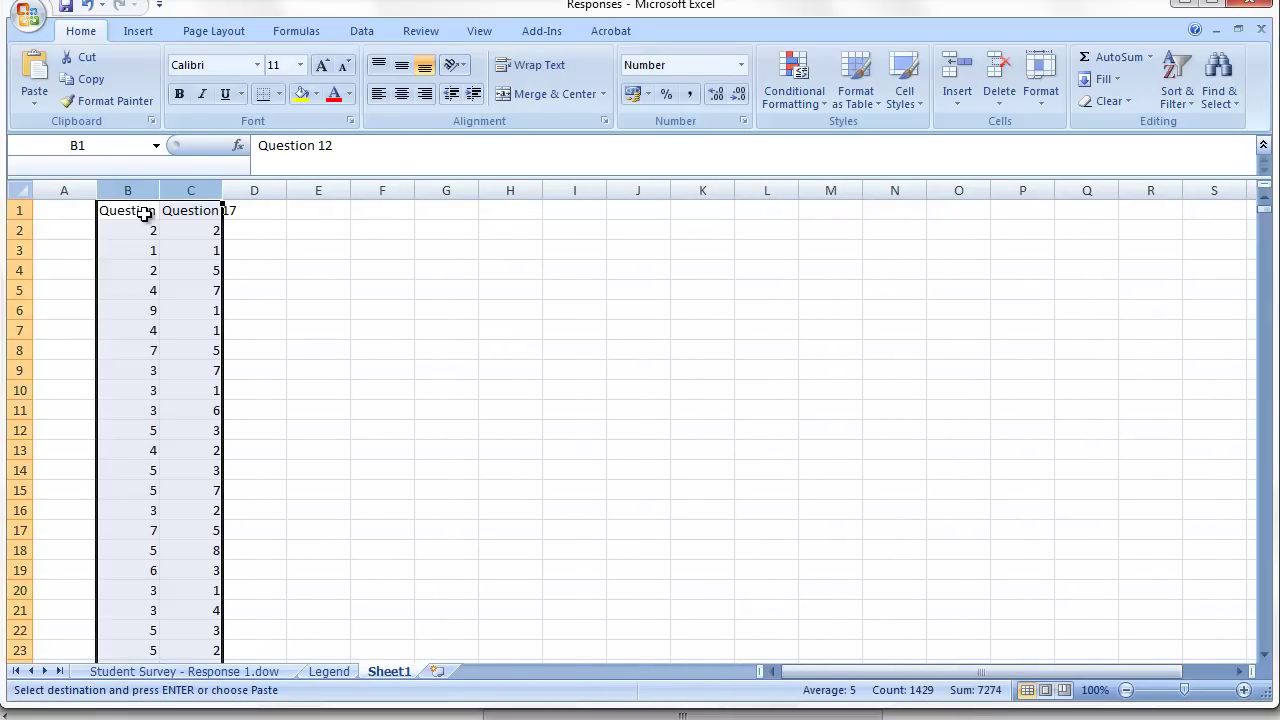
{"action": "left_click", "coordinate": [40, 210]}
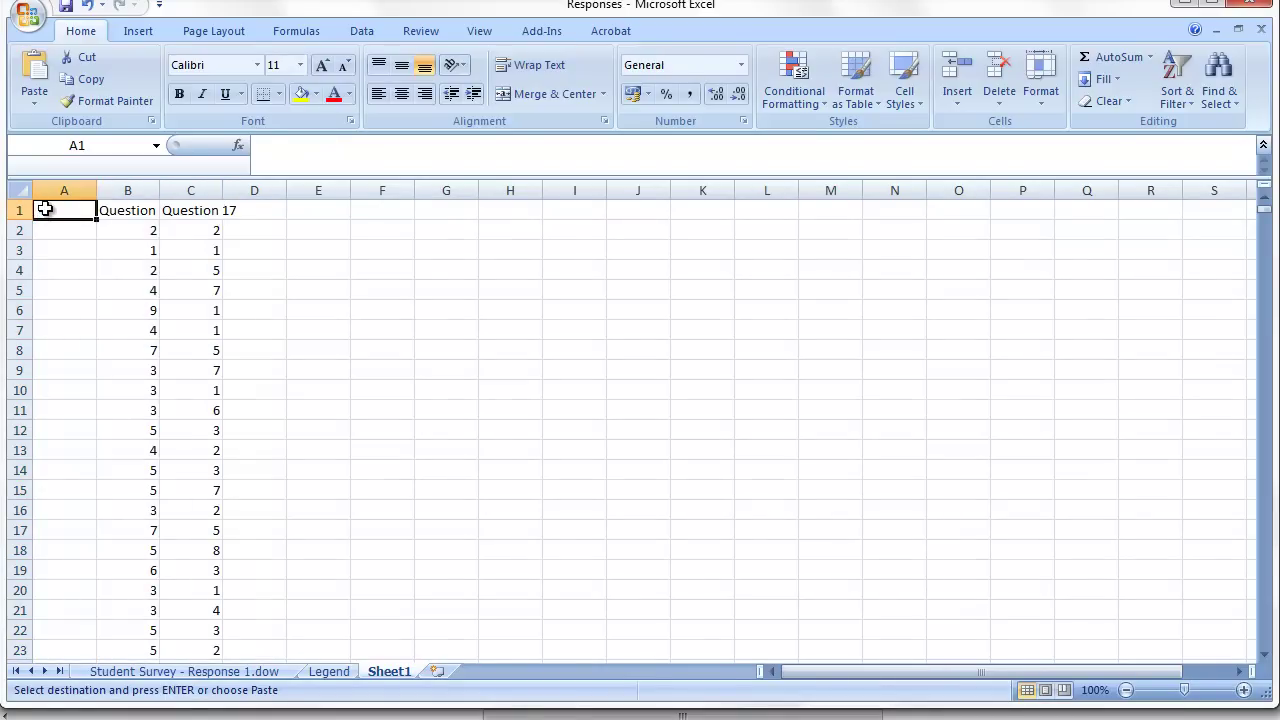
{"action": "type", "text": "Cpunt"}
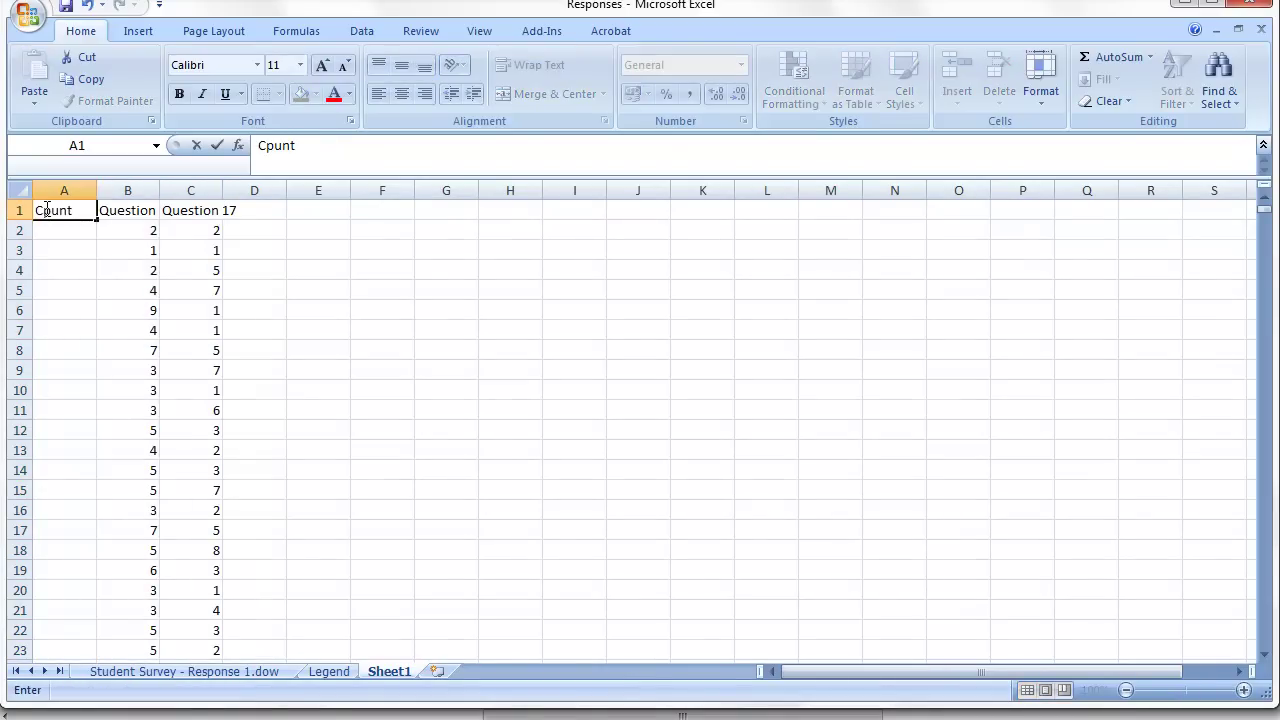
{"action": "key", "text": "BackSpace"}
{"action": "key", "text": "BackSpace"}
{"action": "key", "text": "BackSpace"}
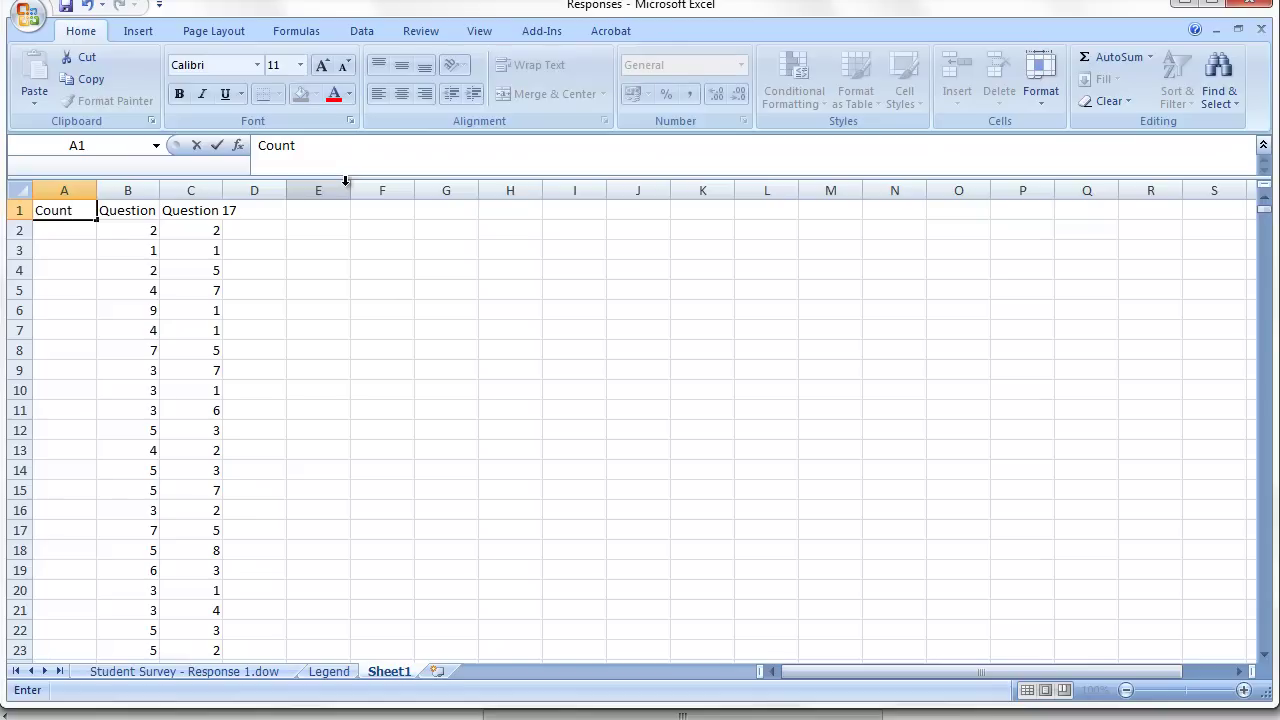
{"action": "key", "text": "Return"}
Step: Enter 1 in A2 and A3 and autofill that value down the Count column
{"action": "type", "text": "1"}
{"action": "key", "text": "Return"}
{"action": "type", "text": "1"}
{"action": "key", "text": "Return"}
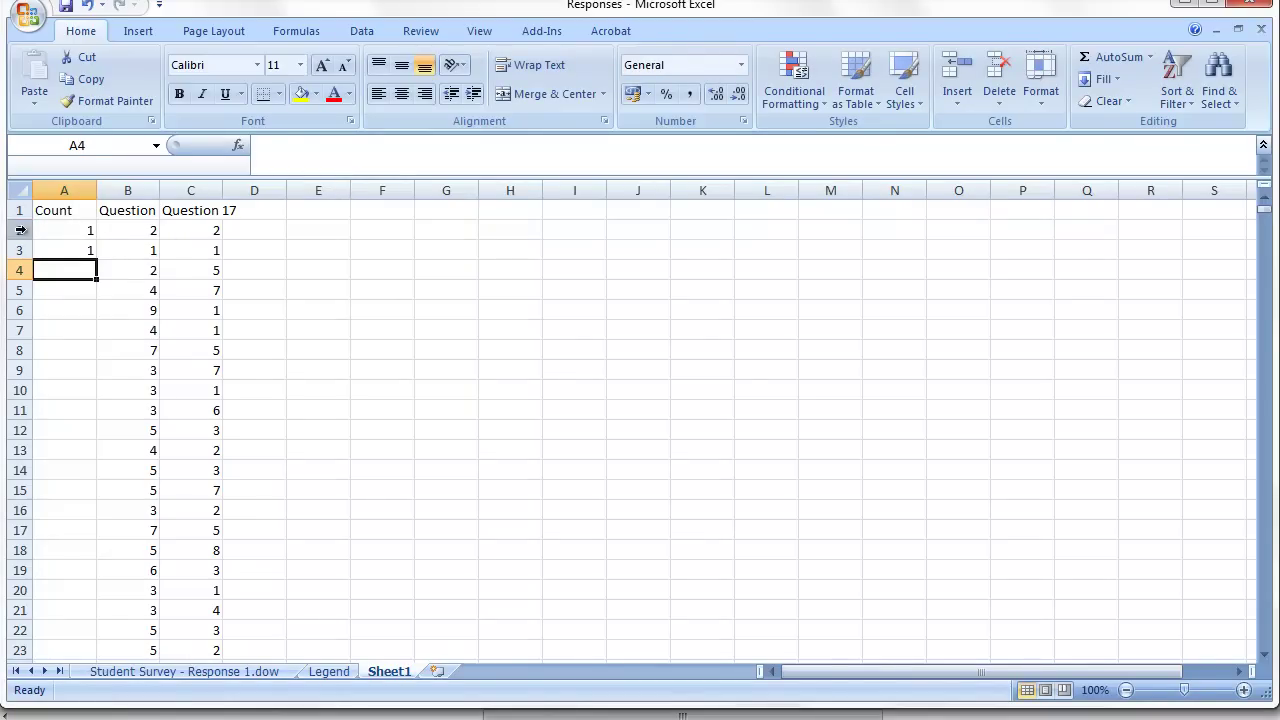
{"action": "left_click_drag", "start_coordinate": [58, 231], "coordinate": [60, 246]}
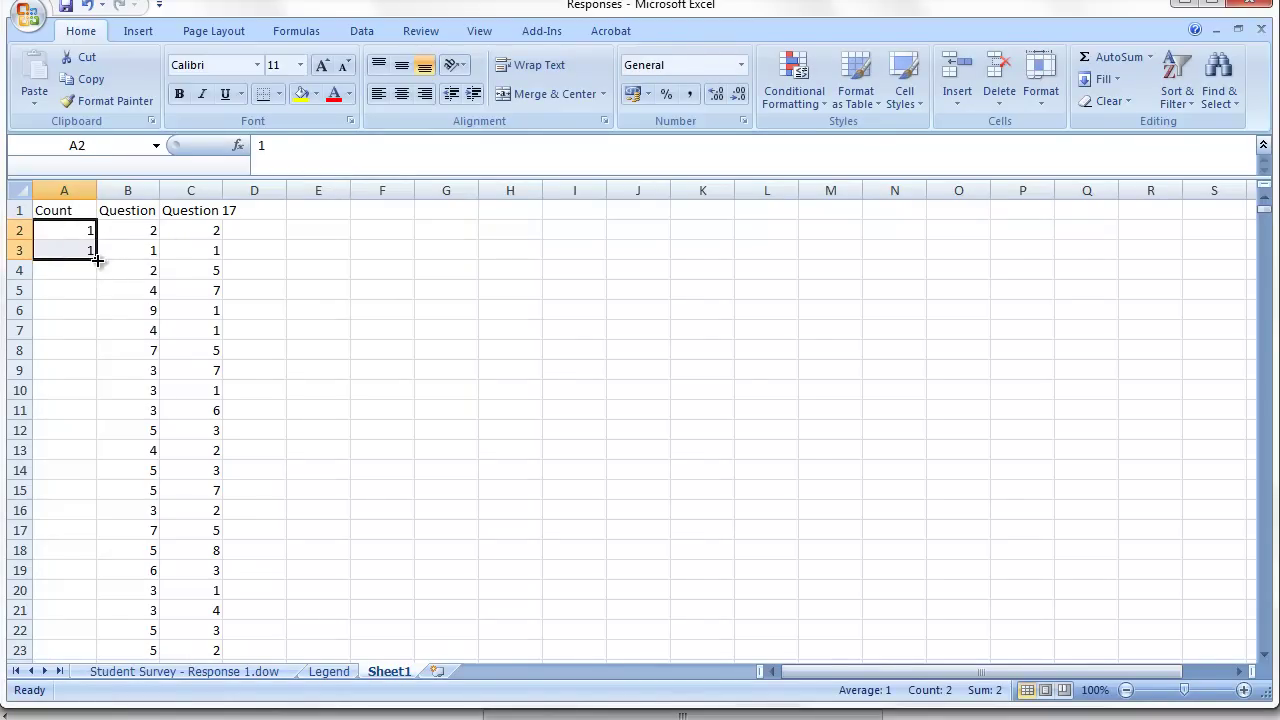
{"action": "double_click", "coordinate": [96, 258]}
Step: Find where the Count fill stops and extend the 1s from A127:A128 down to the last data row, A720
{"action": "left_click", "coordinate": [59, 352]}
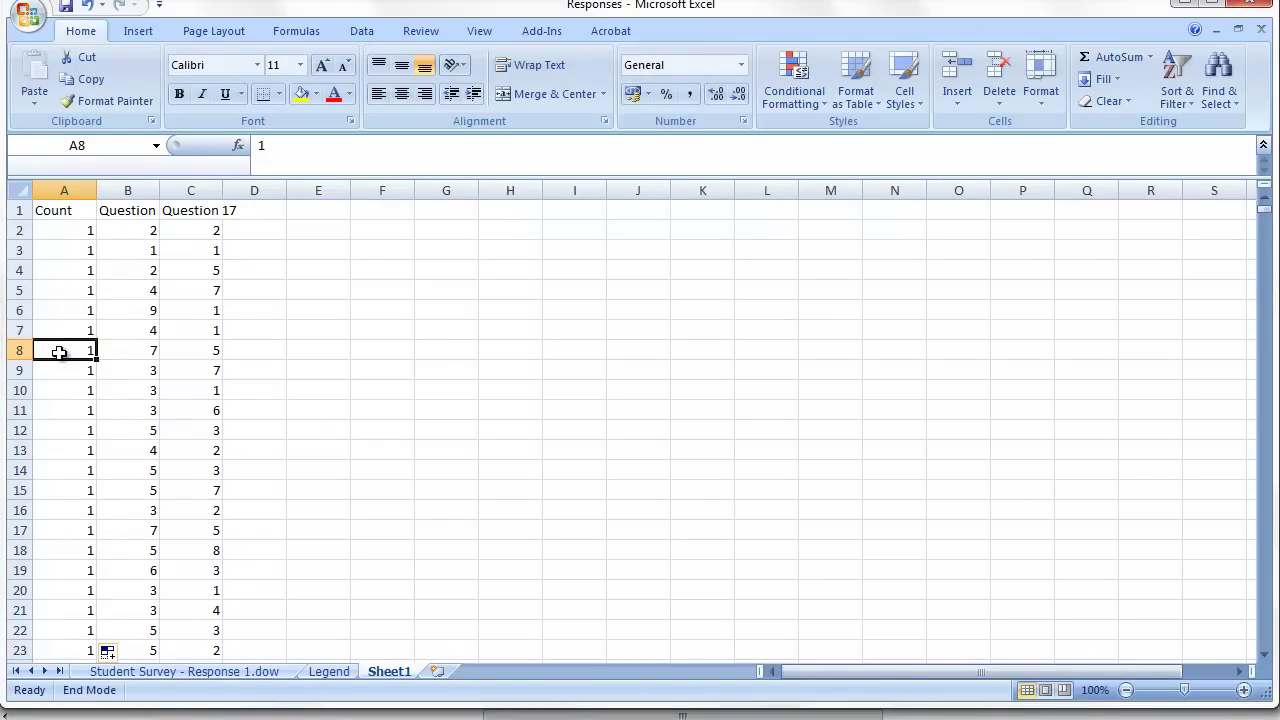
{"action": "key", "text": "Down"}
{"action": "key", "text": "Down"}
{"action": "key", "text": "Down"}
{"action": "key", "text": "Down"}
{"action": "key", "text": "Down"}
{"action": "key", "text": "Down"}
{"action": "key", "text": "Down"}
{"action": "key", "text": "Down"}
{"action": "key", "text": "Down"}
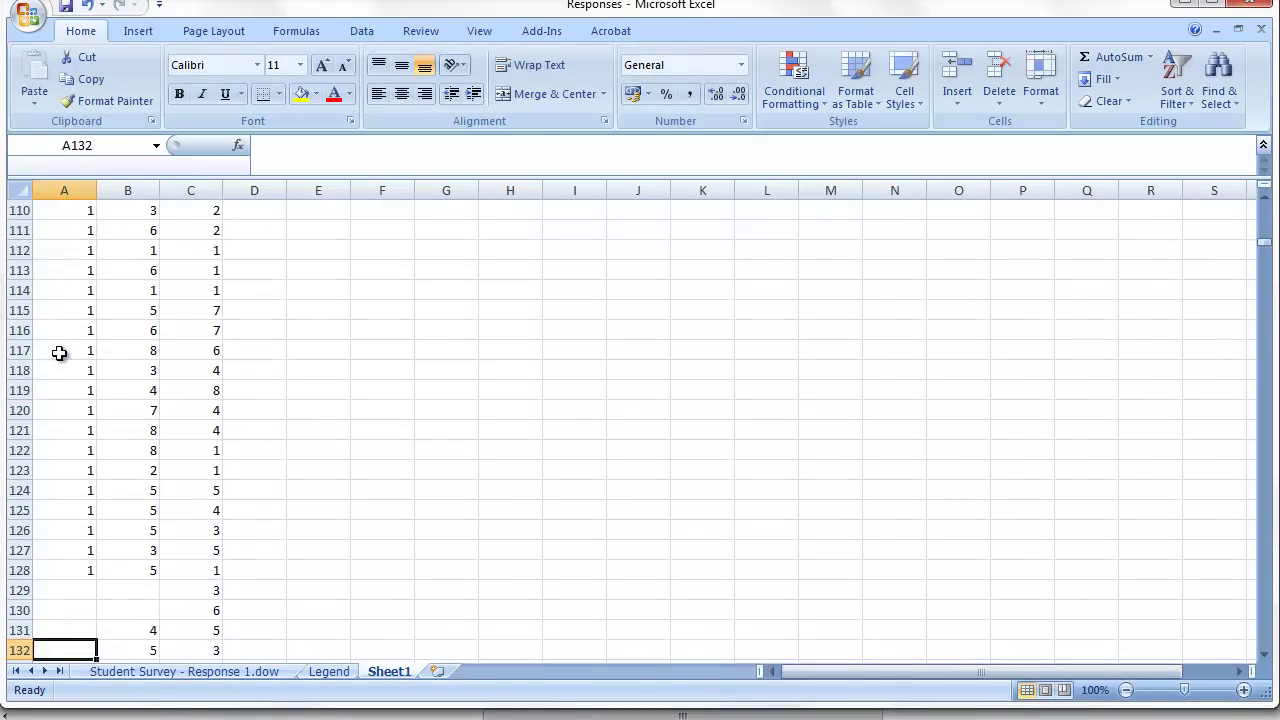
{"action": "left_click_drag", "start_coordinate": [90, 470], "coordinate": [83, 535]}
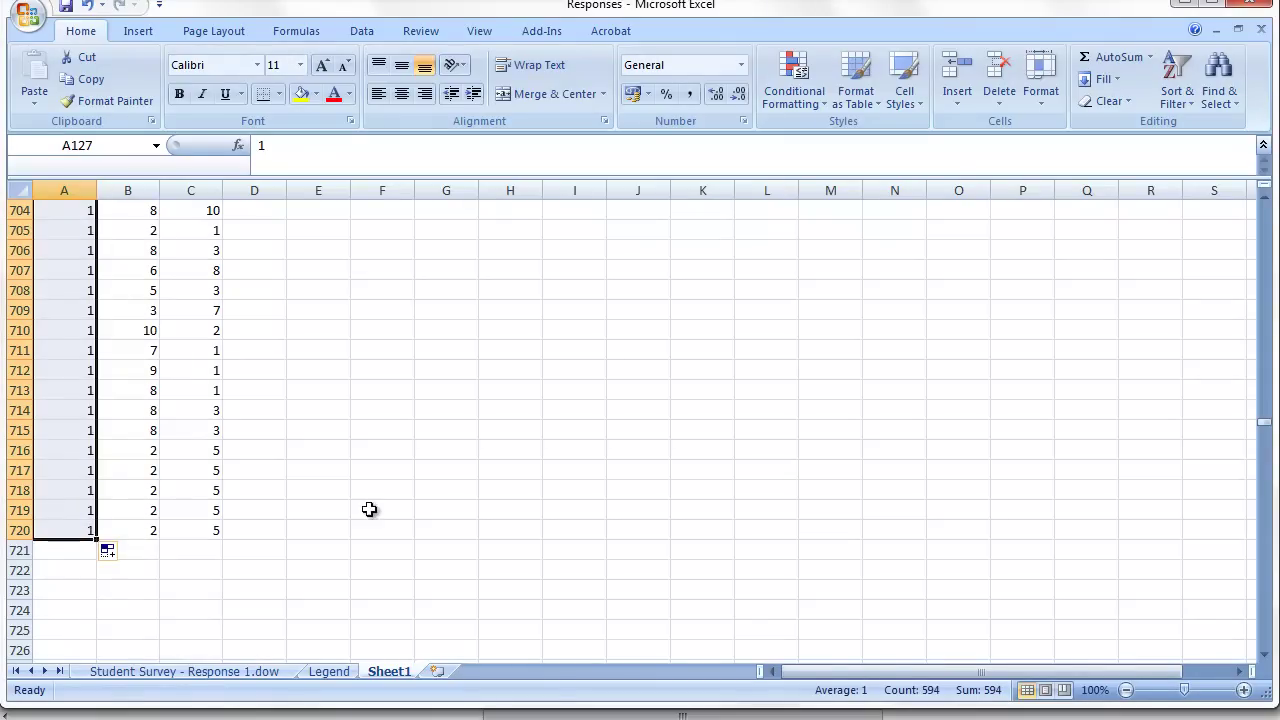
Step: Add the headings Q12 in D1 and Q17 in E1 beside the pasted data
{"action": "left_click_drag", "start_coordinate": [1268, 428], "coordinate": [1266, 202]}
{"action": "left_click", "coordinate": [316, 258]}
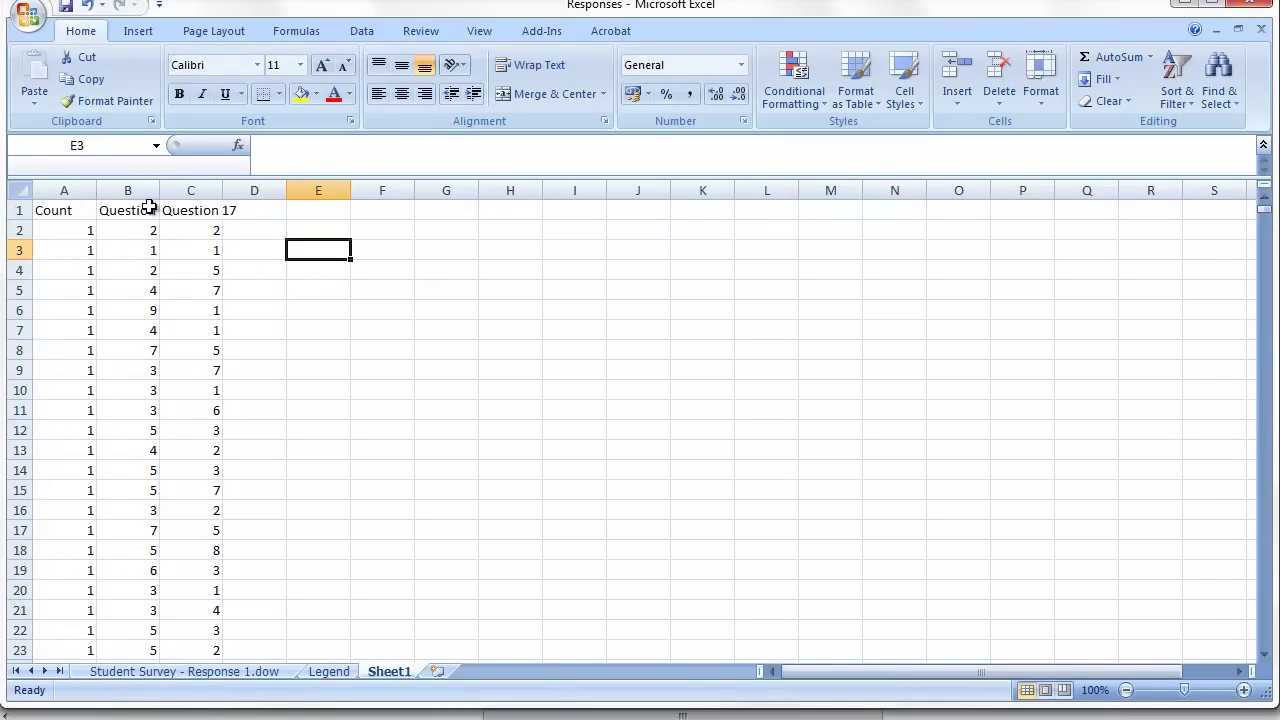
{"action": "left_click", "coordinate": [258, 210]}
{"action": "type", "text": "Q"}
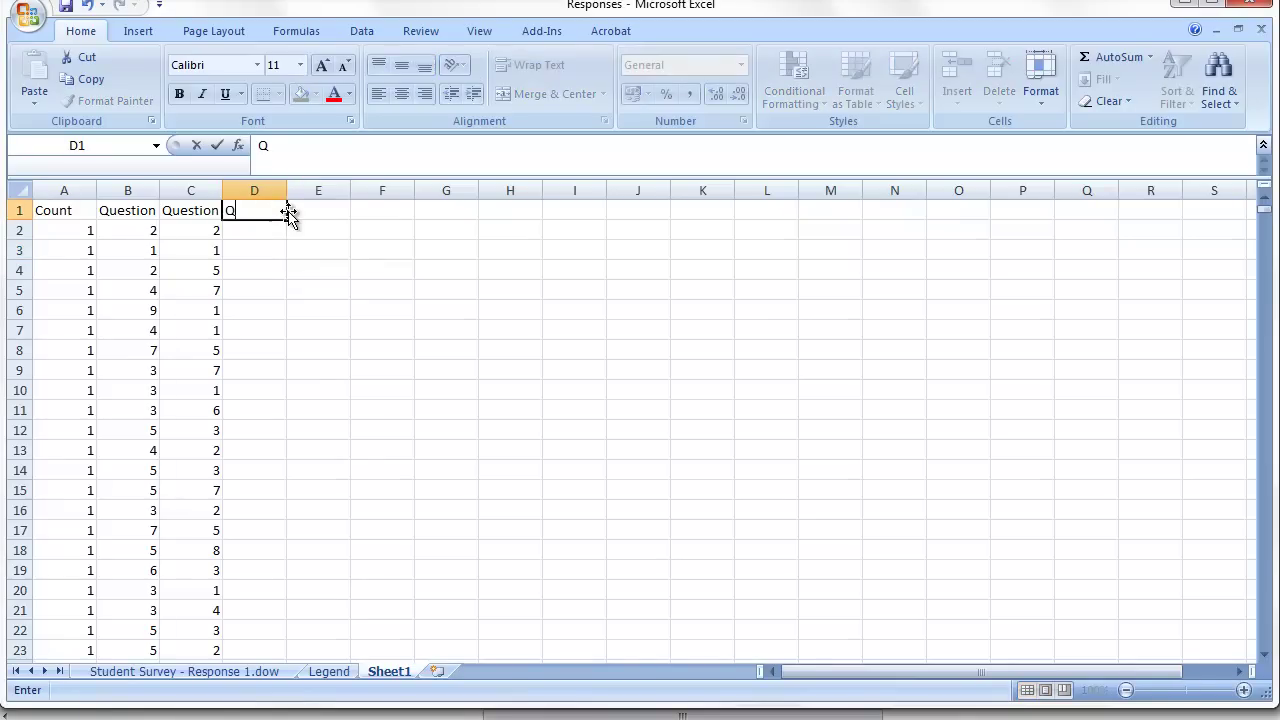
{"action": "type", "text": "12"}
{"action": "key", "text": "Tab"}
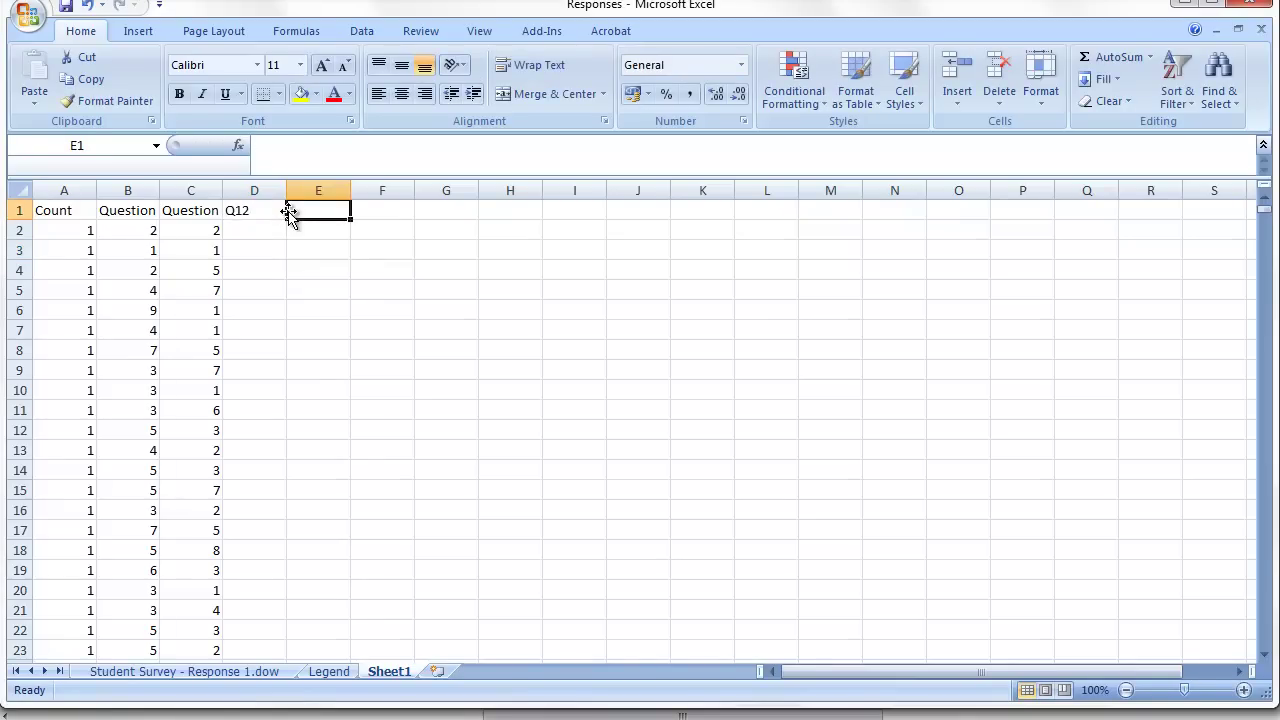
{"action": "type", "text": "Q17"}
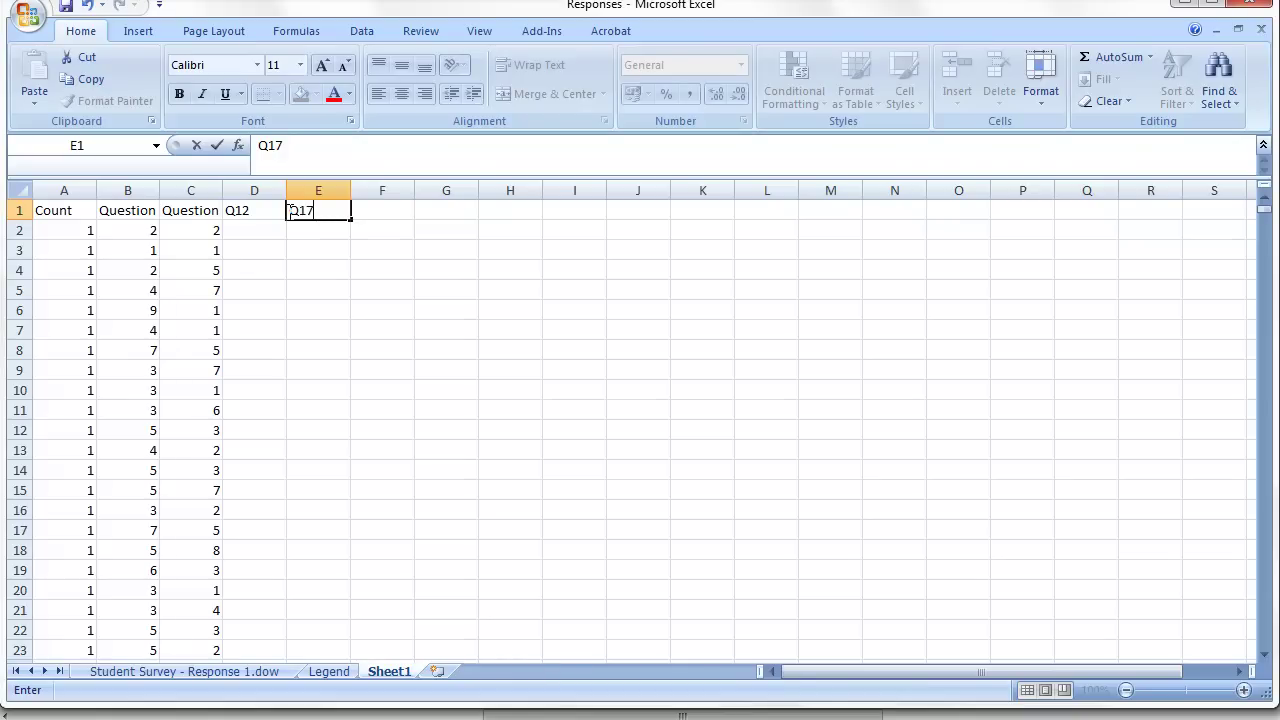
{"action": "key", "text": "Return"}
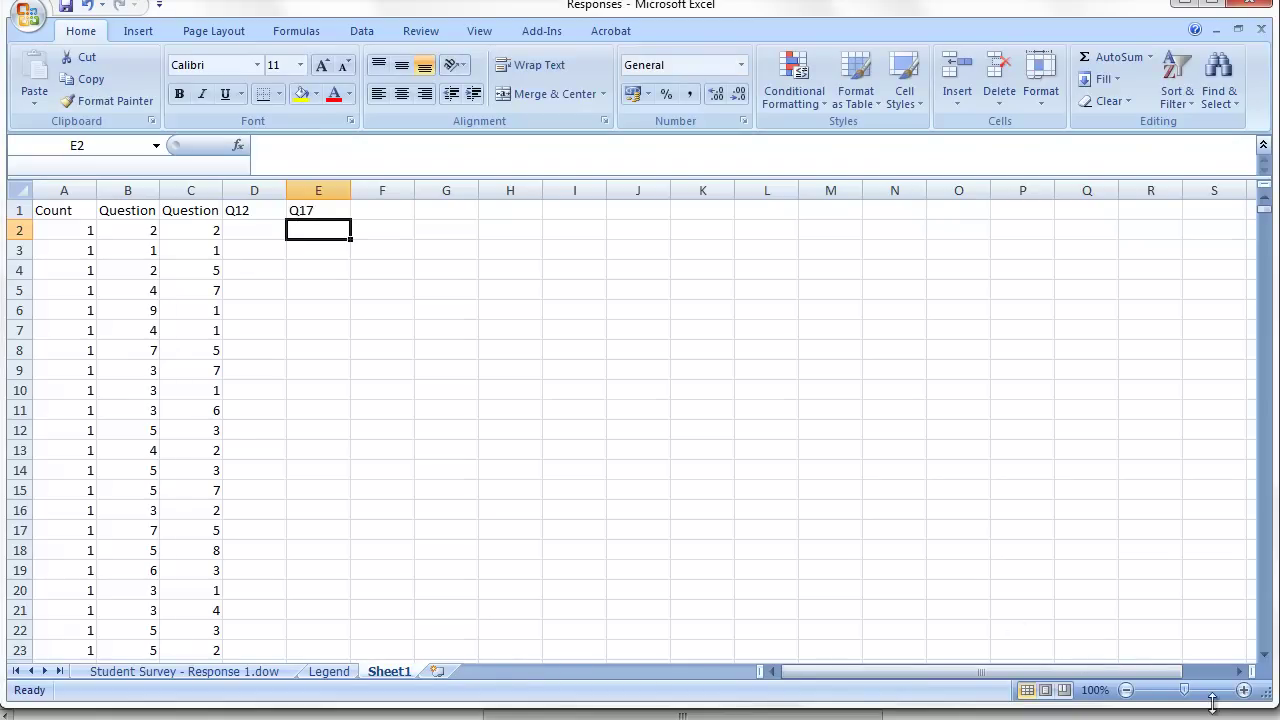
Step: Widen columns B and C to fit the full Question 12 and Question 17 headings
{"action": "left_click", "coordinate": [1245, 692]}
{"action": "left_click", "coordinate": [1245, 692]}
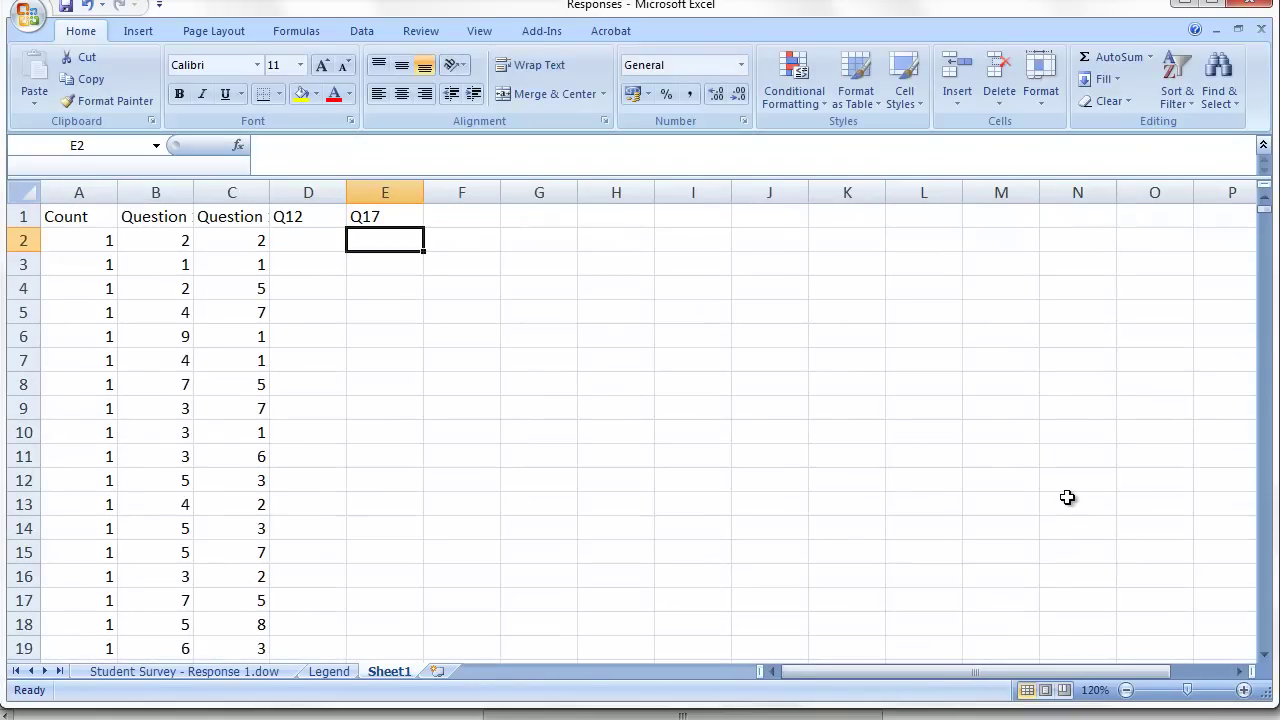
{"action": "left_click", "coordinate": [308, 242]}
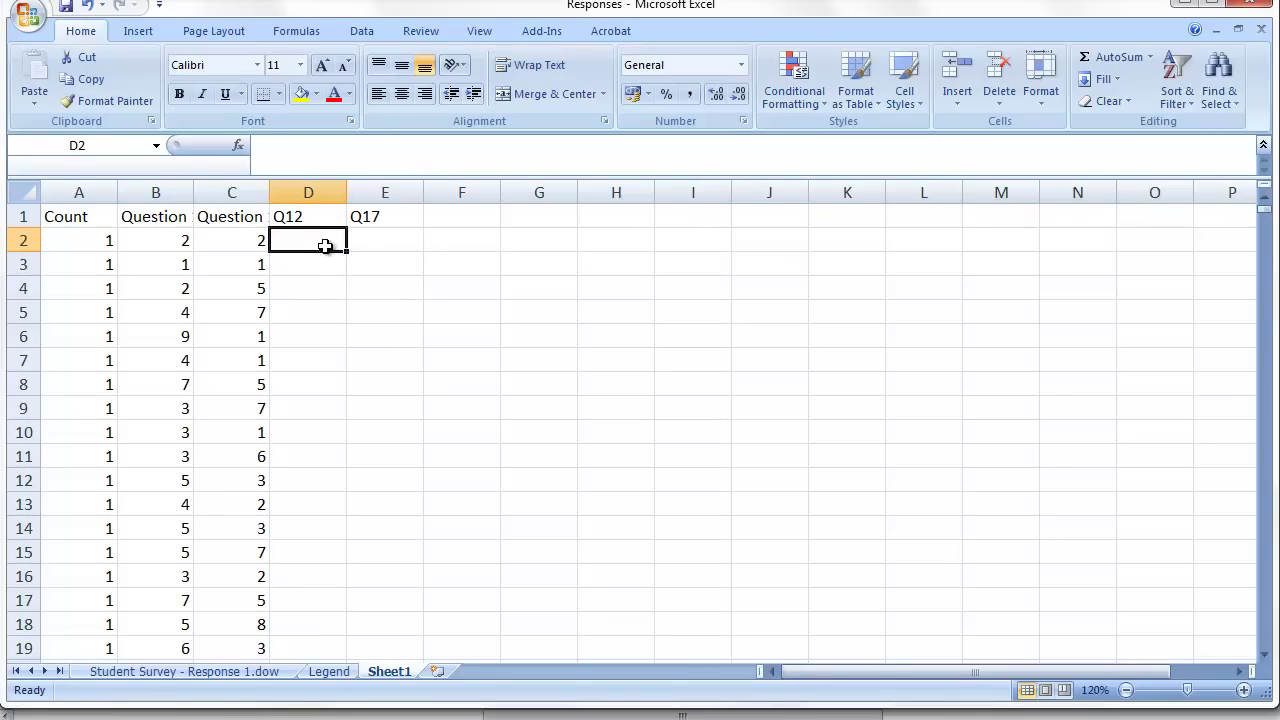
{"action": "left_click_drag", "start_coordinate": [193, 190], "coordinate": [324, 190]}
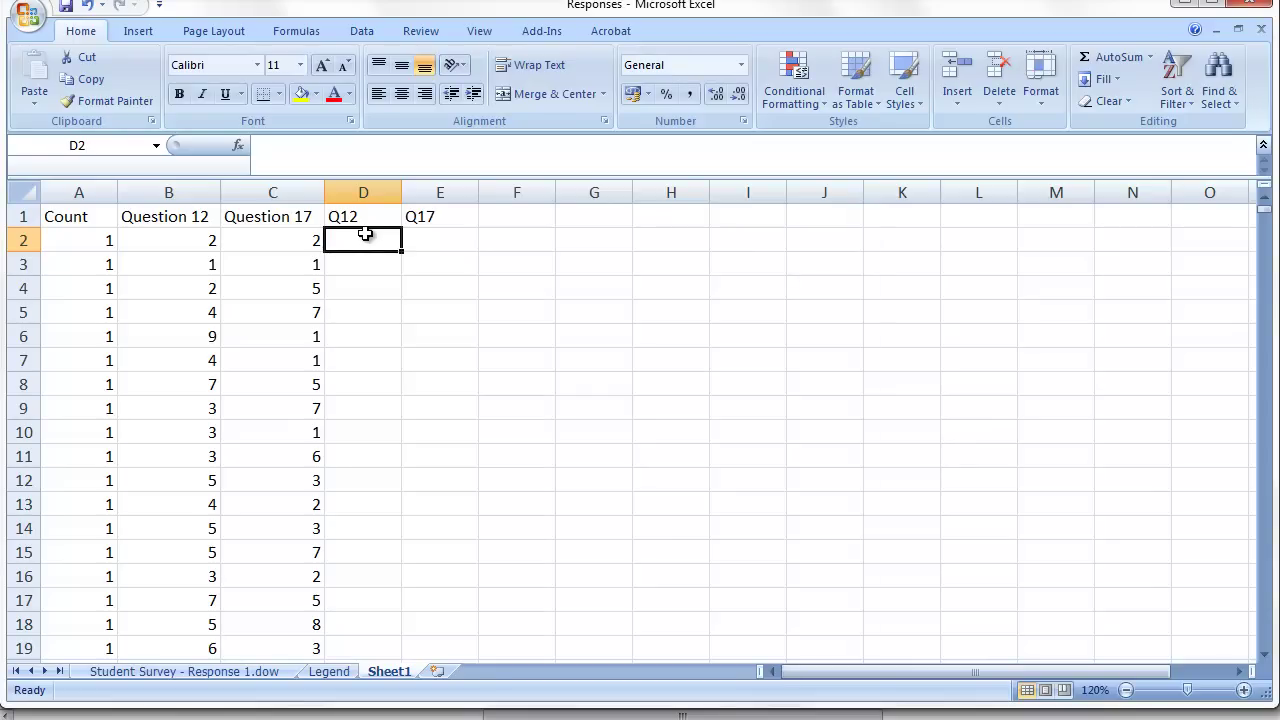
Step: Enter the grouping formula =IF(B2<4,1,IF(B2<8,2,3)) in D2 under the Q12 heading
{"action": "type", "text": "=if"}
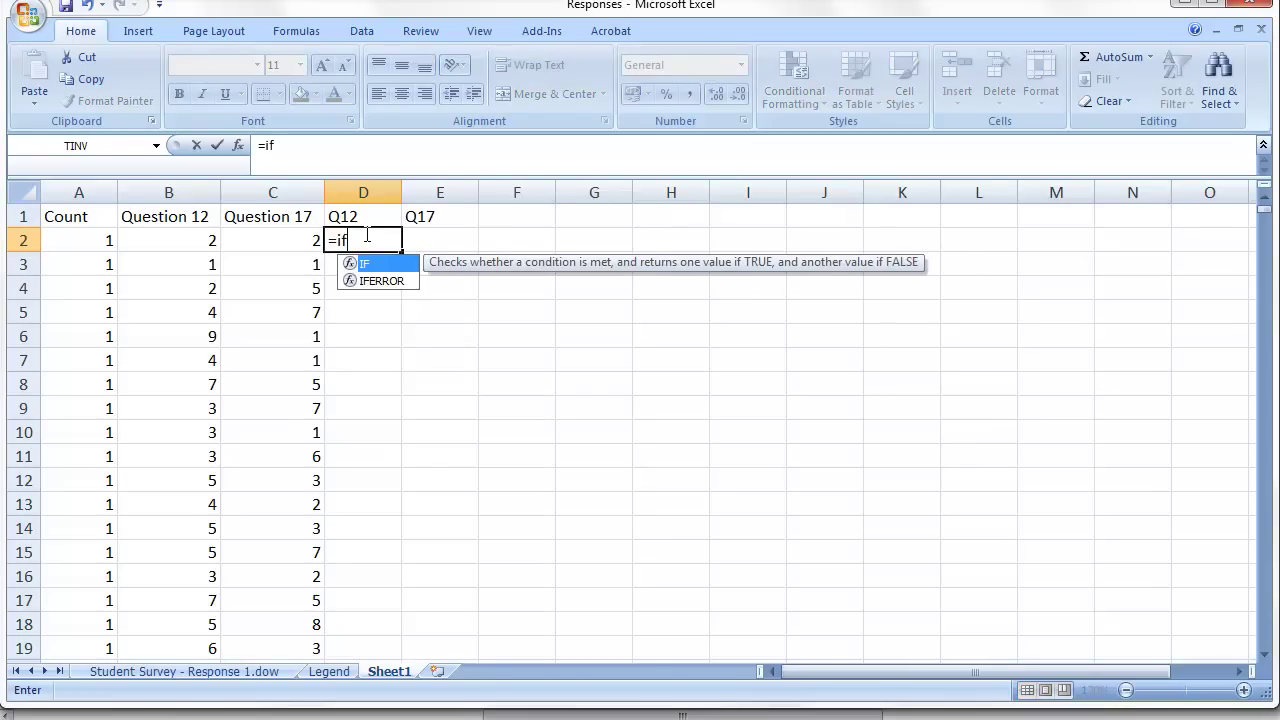
{"action": "type", "text": "("}
{"action": "key", "text": "Left"}
{"action": "key", "text": "Left"}
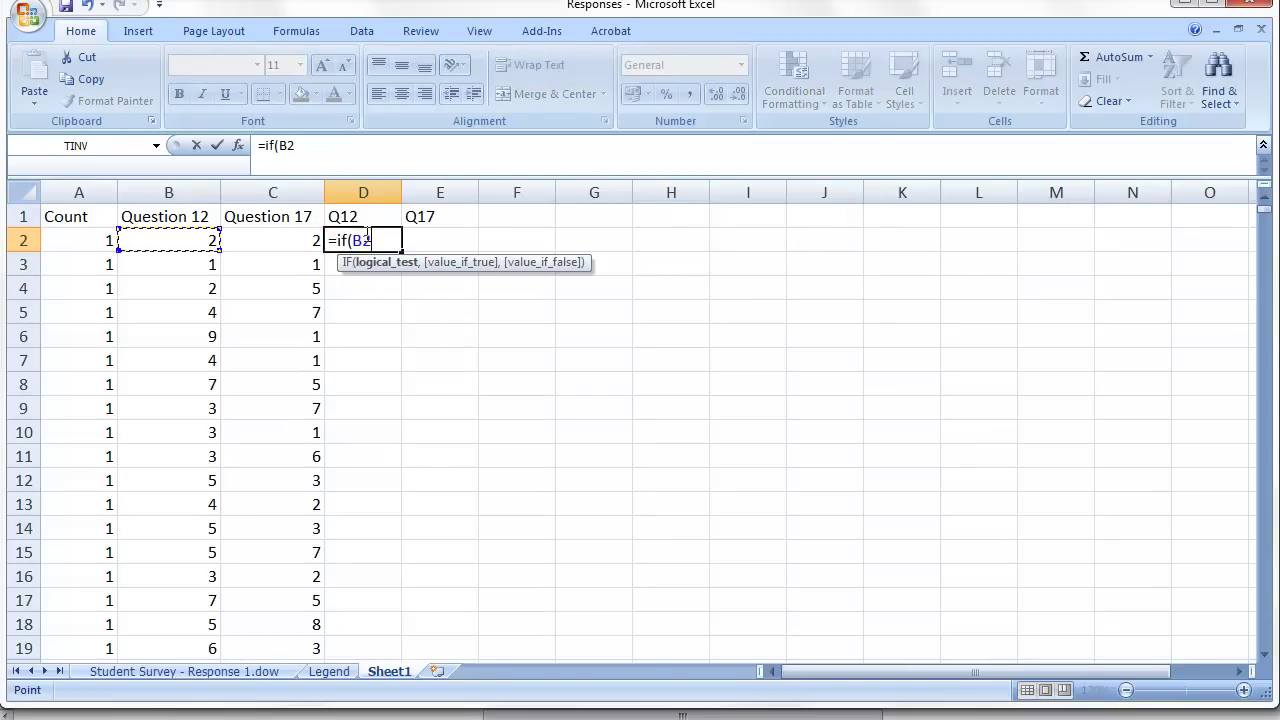
{"action": "type", "text": "<4,"}
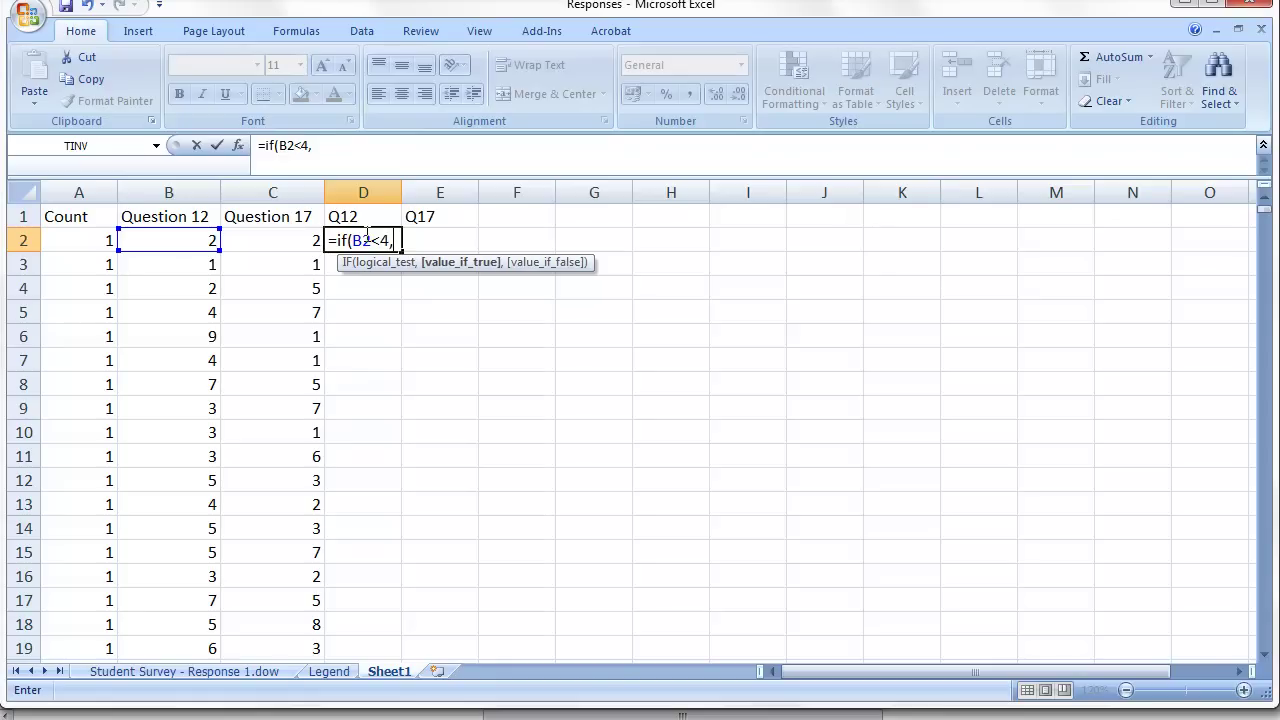
{"action": "type", "text": "1,"}
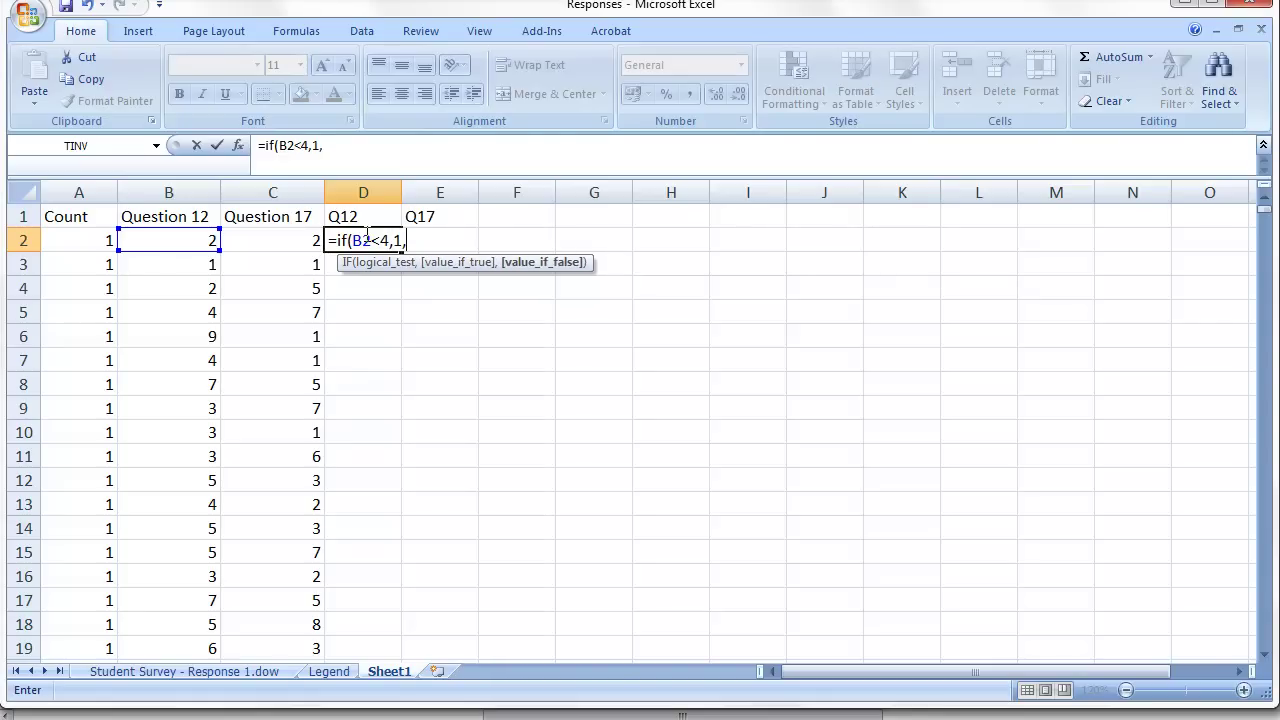
{"action": "type", "text": "if("}
{"action": "key", "text": "Left"}
{"action": "key", "text": "Left"}
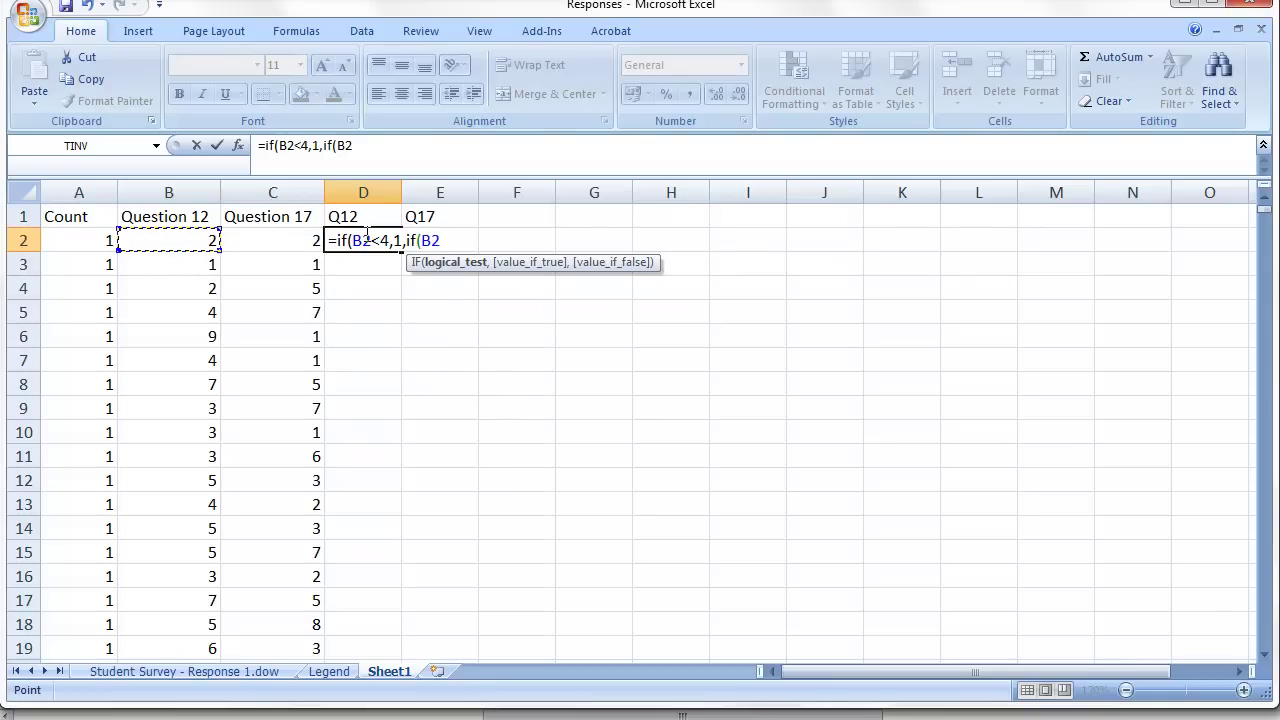
{"action": "type", "text": "<8,2,3))"}
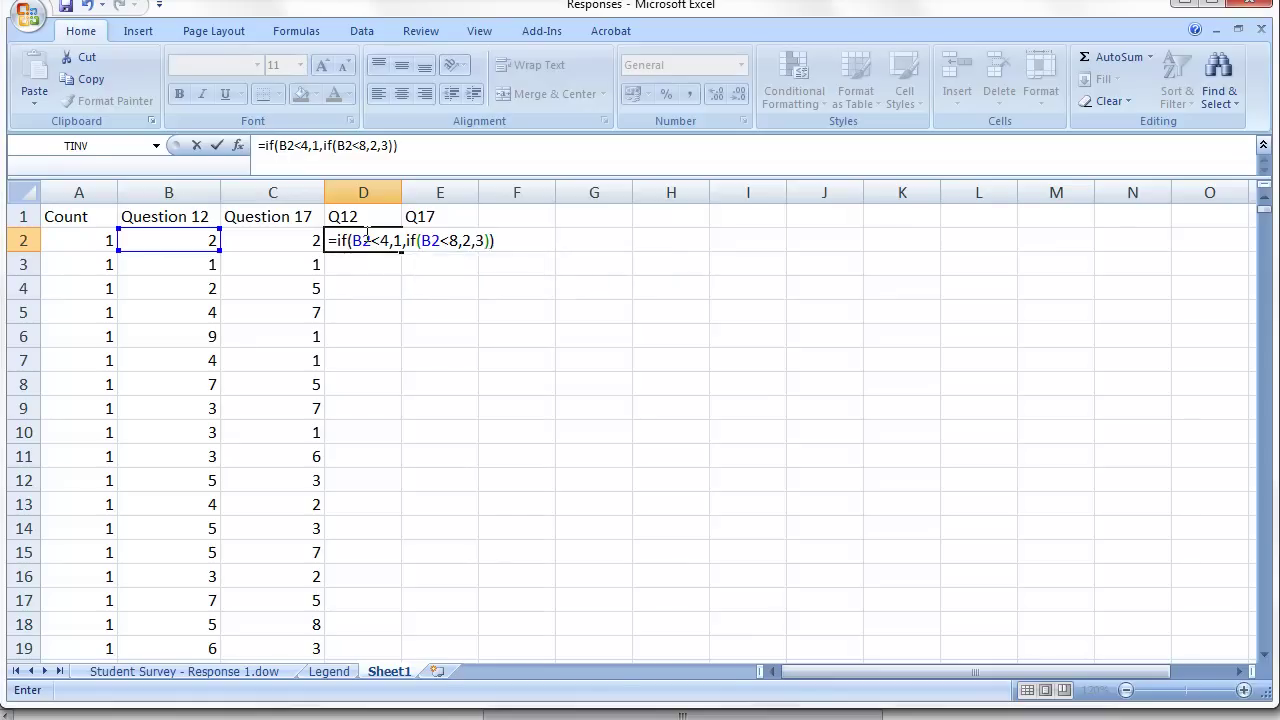
{"action": "key", "text": "Return"}
Step: Fill the D2 formula down to D14 and spot-check the groups in rows 5, 6 and 8 against Question 12
{"action": "left_click", "coordinate": [365, 236]}
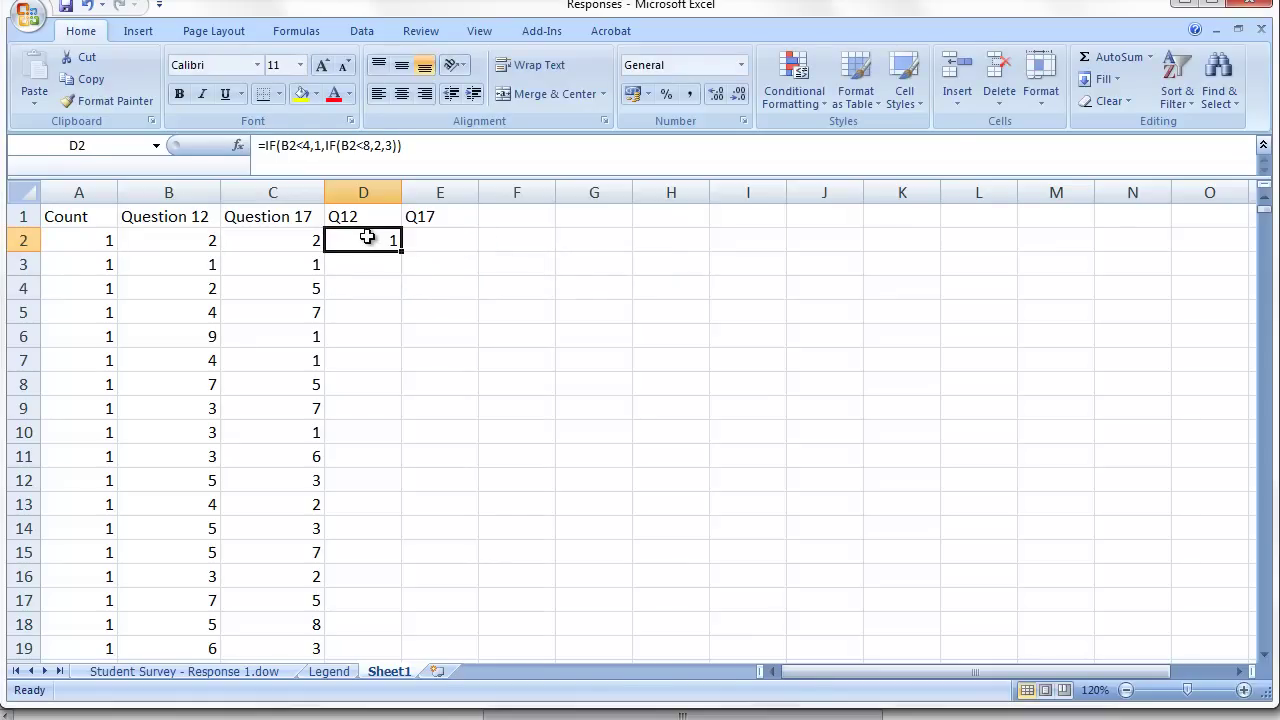
{"action": "left_click_drag", "start_coordinate": [401, 252], "coordinate": [371, 534]}
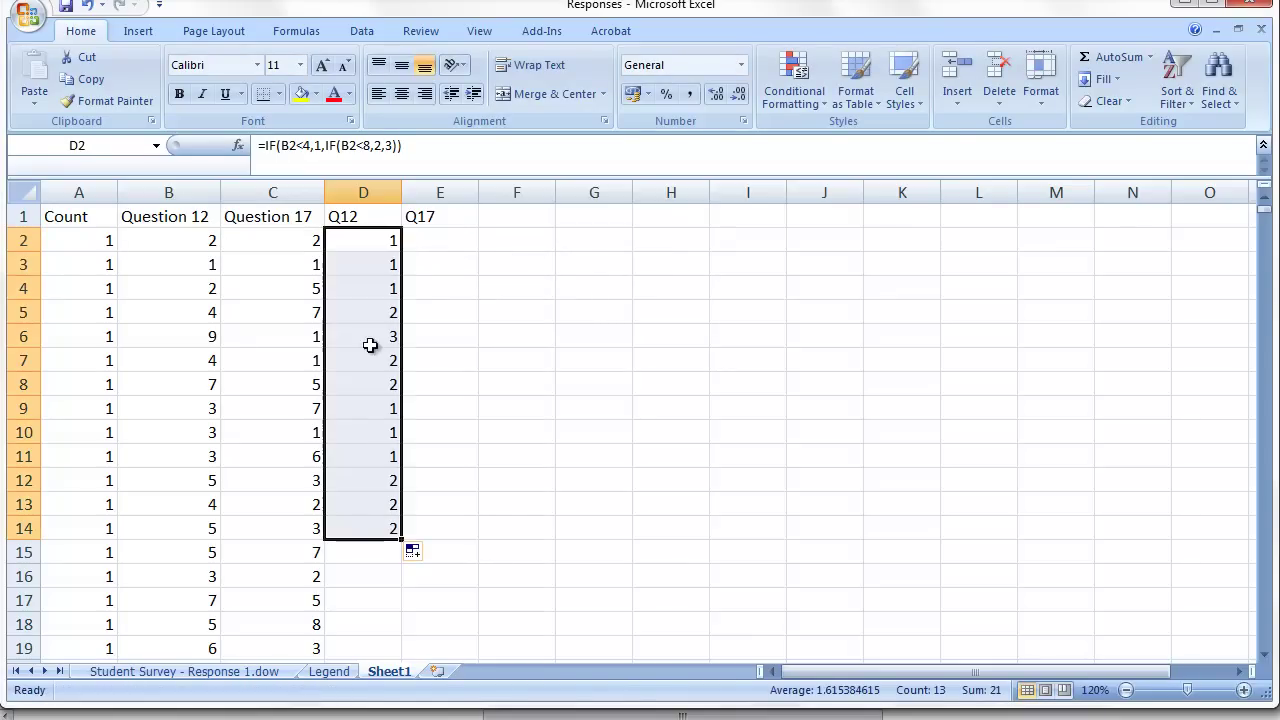
{"action": "left_click", "coordinate": [211, 314]}
{"action": "left_click", "coordinate": [362, 316]}
{"action": "left_click", "coordinate": [206, 334]}
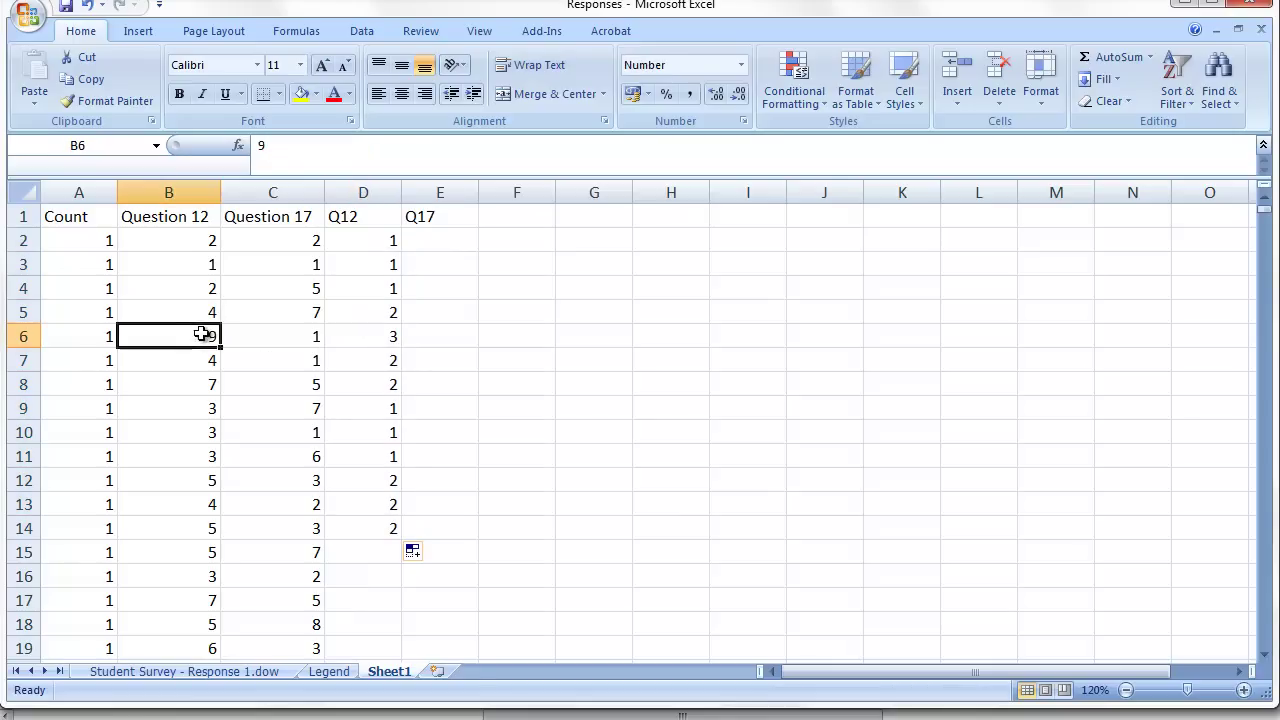
{"action": "left_click", "coordinate": [366, 334]}
{"action": "left_click", "coordinate": [212, 382]}
{"action": "left_click", "coordinate": [386, 384]}
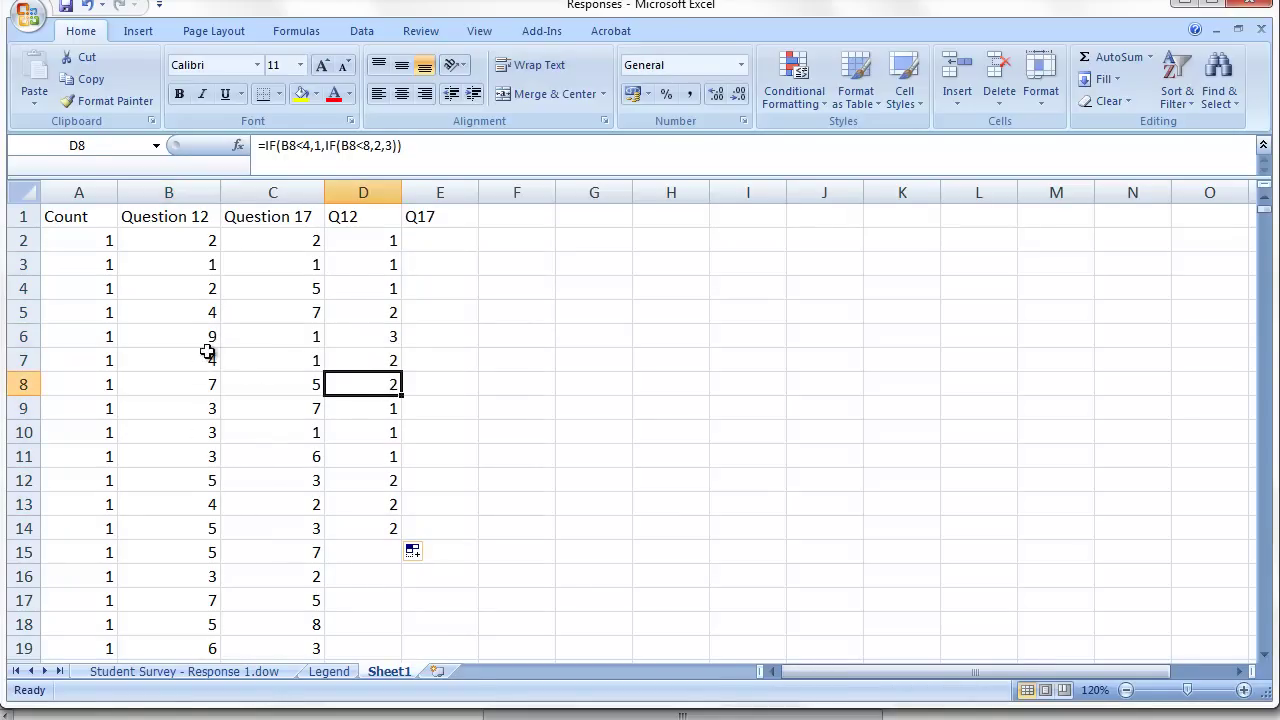
Step: Copy the grouping formula from D2 across to E2 and check which cells it references
{"action": "left_click", "coordinate": [382, 239]}
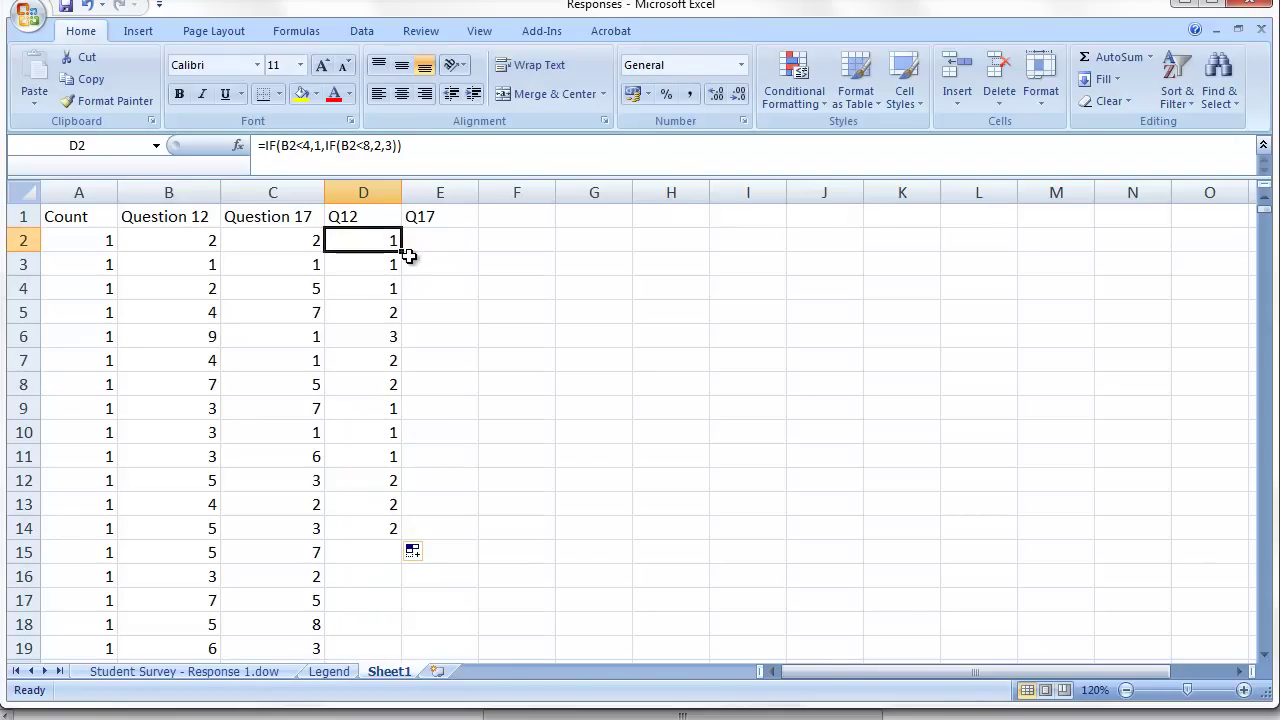
{"action": "left_click_drag", "start_coordinate": [402, 252], "coordinate": [478, 257]}
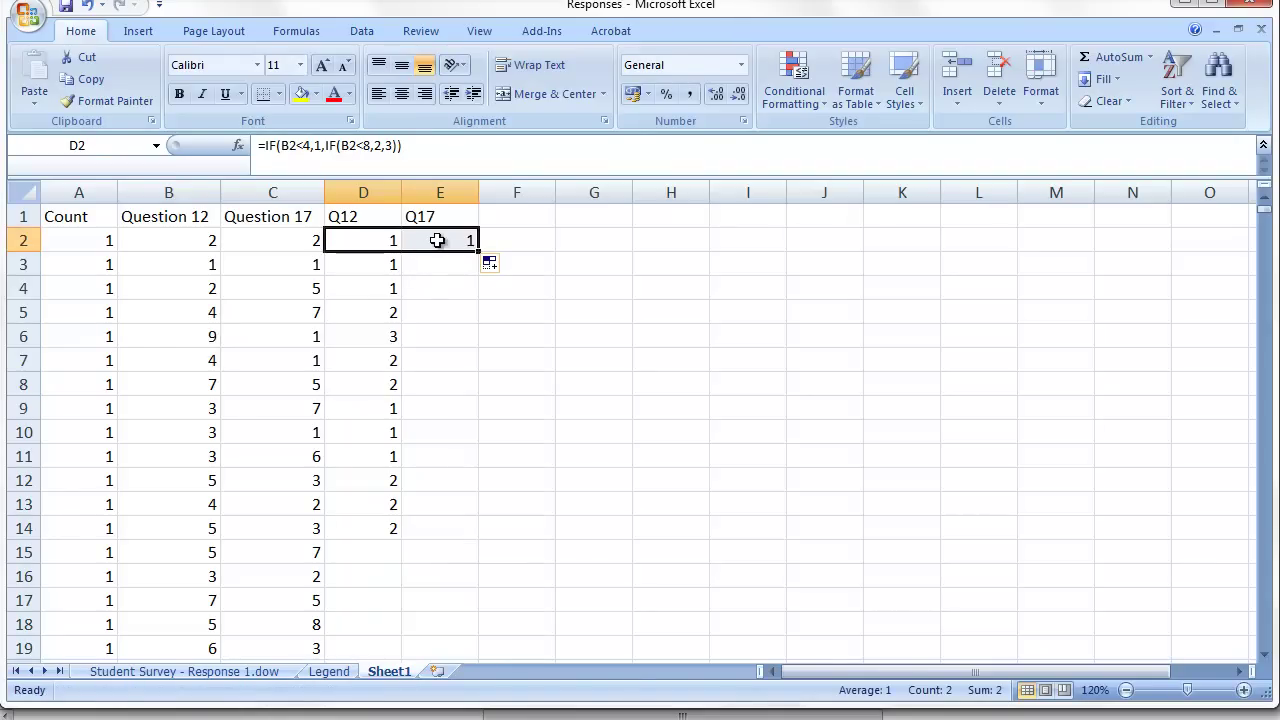
{"action": "double_click", "coordinate": [431, 240]}
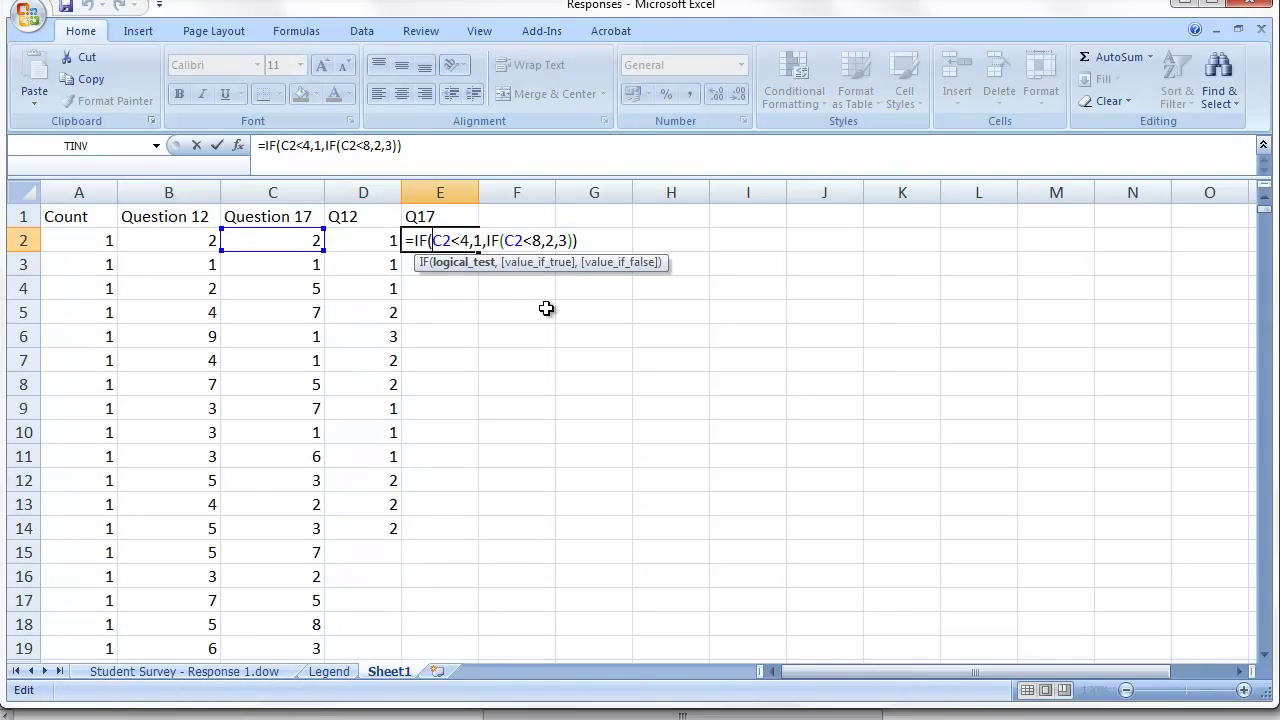
{"action": "key", "text": "Escape"}
Step: Fill the Q12 and Q17 formulas from D2:E2 down to row 14 and inspect the formula in E14
{"action": "left_click_drag", "start_coordinate": [394, 240], "coordinate": [486, 532]}
{"action": "left_click", "coordinate": [472, 526]}
{"action": "left_click", "coordinate": [427, 509]}
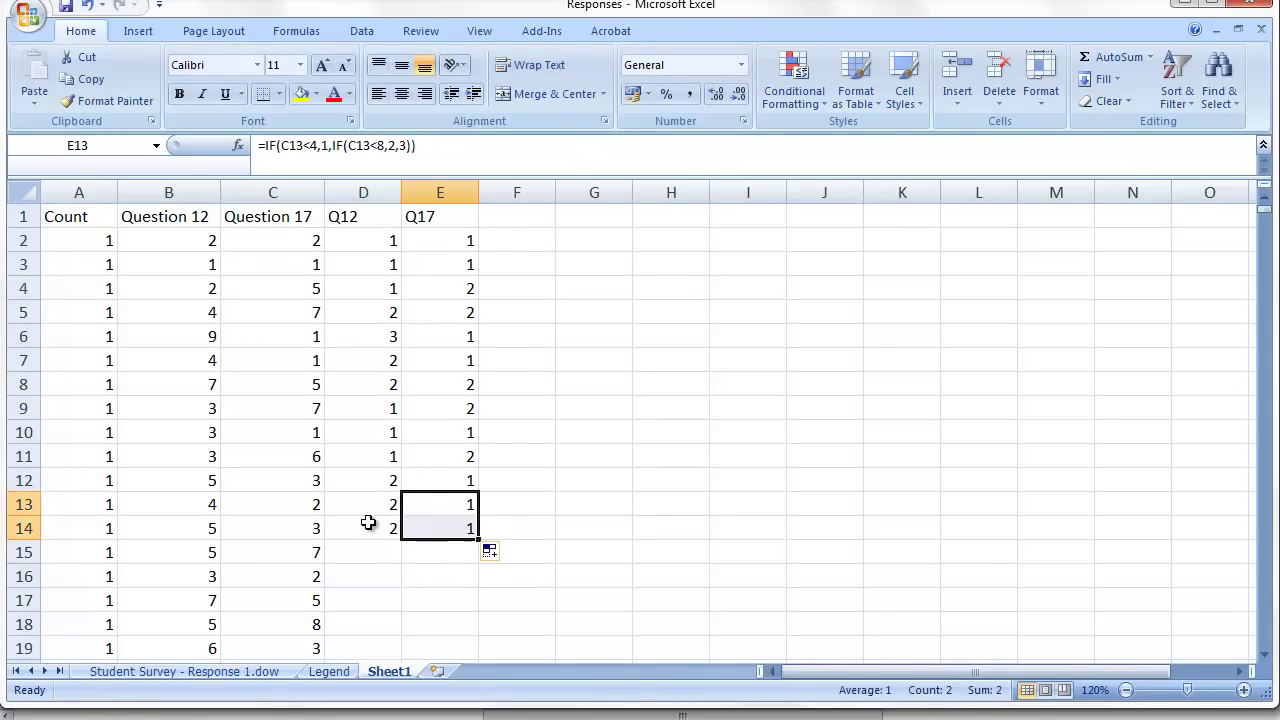
{"action": "double_click", "coordinate": [434, 527]}
{"action": "key", "text": "Escape"}
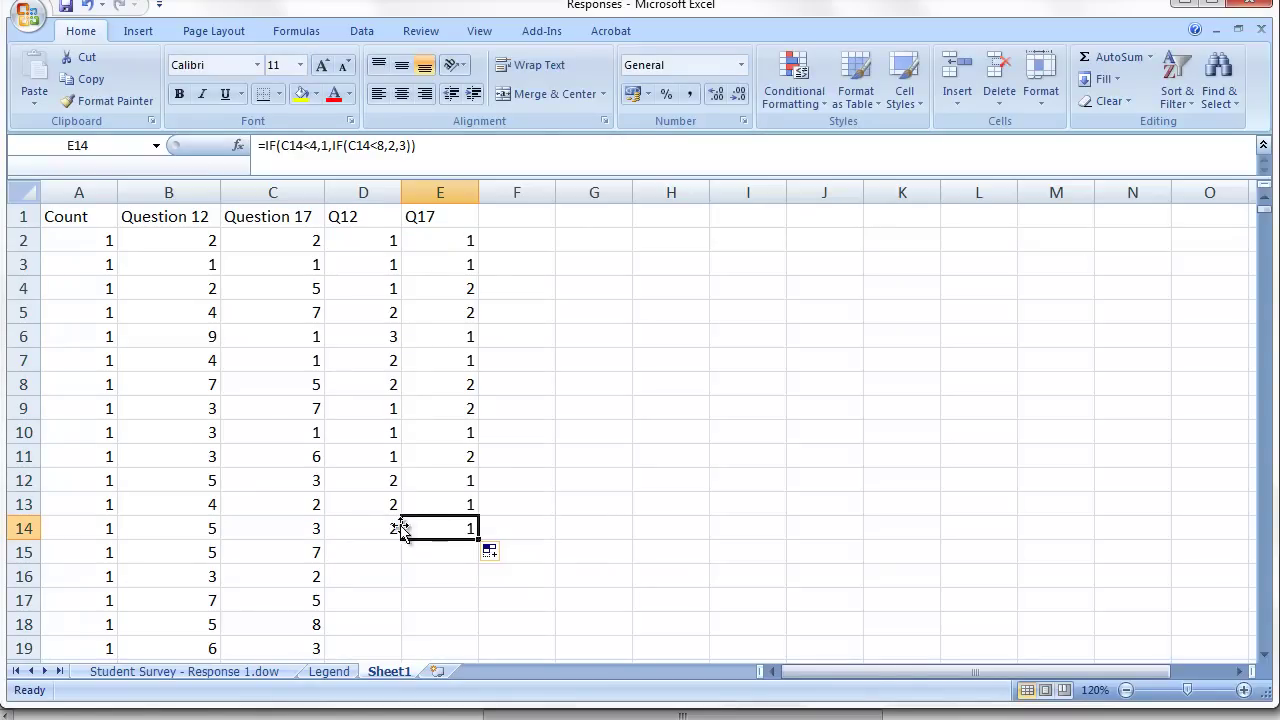
Step: Autofill the D14:E14 formulas down alongside the remaining data and check how far the Q17 column is filled
{"action": "left_click_drag", "start_coordinate": [390, 528], "coordinate": [434, 531]}
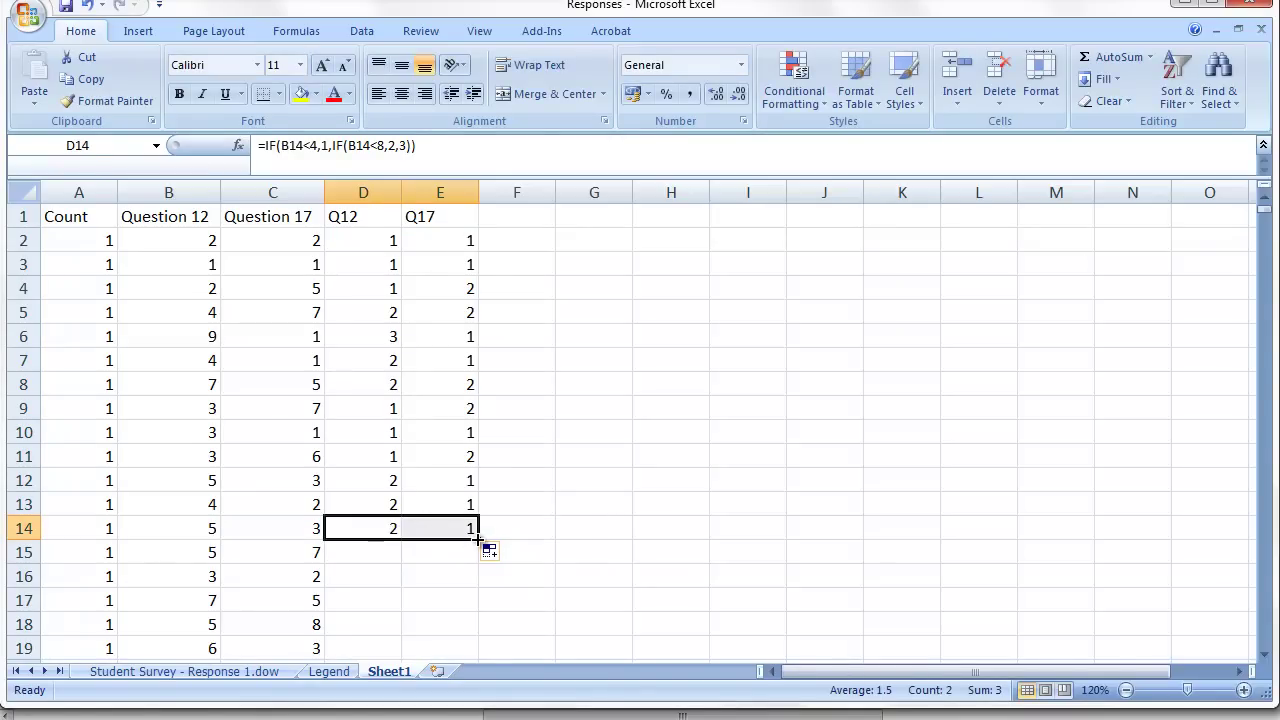
{"action": "double_click", "coordinate": [478, 540]}
{"action": "left_click", "coordinate": [449, 546]}
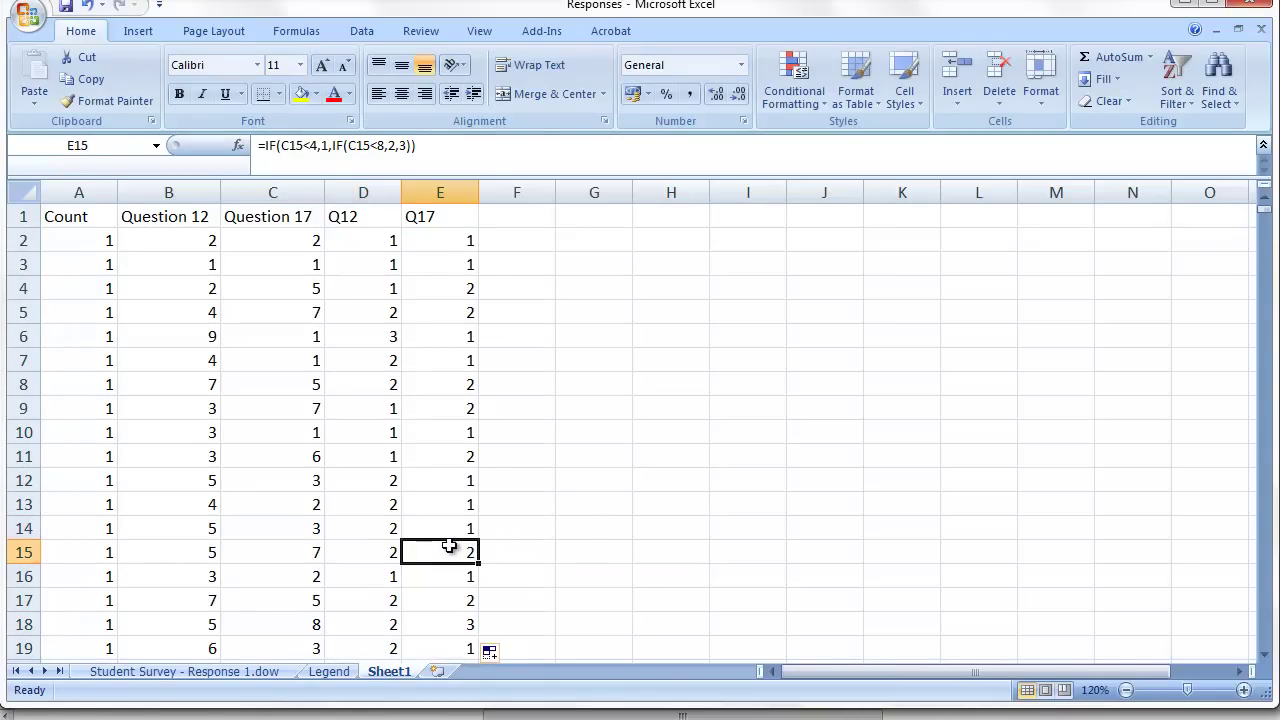
{"action": "key", "text": "ctrl+Down"}
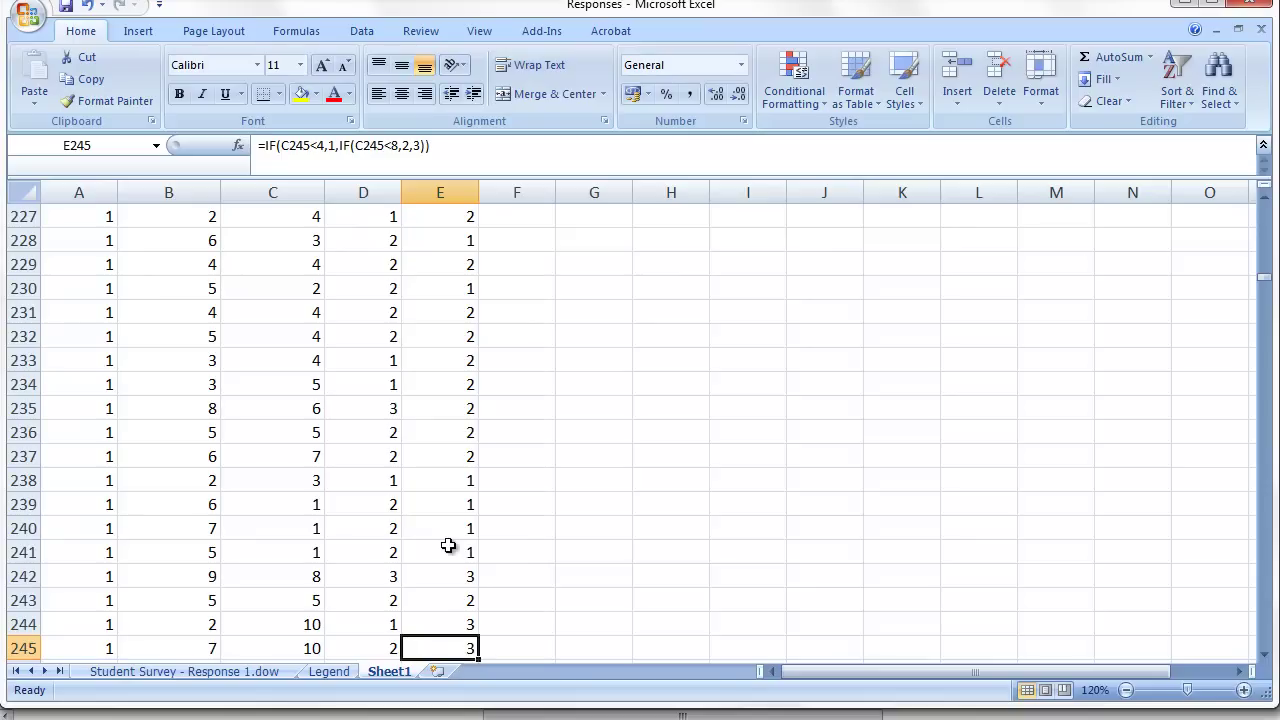
Step: Fill the D245:E245 formulas past the blank row to row 249, autofill from there, and find where the Q17 fill stops
{"action": "scroll", "coordinate": [460, 530], "scroll_direction": "down", "scroll_amount": 3}
{"action": "left_click_drag", "start_coordinate": [385, 430], "coordinate": [480, 540]}
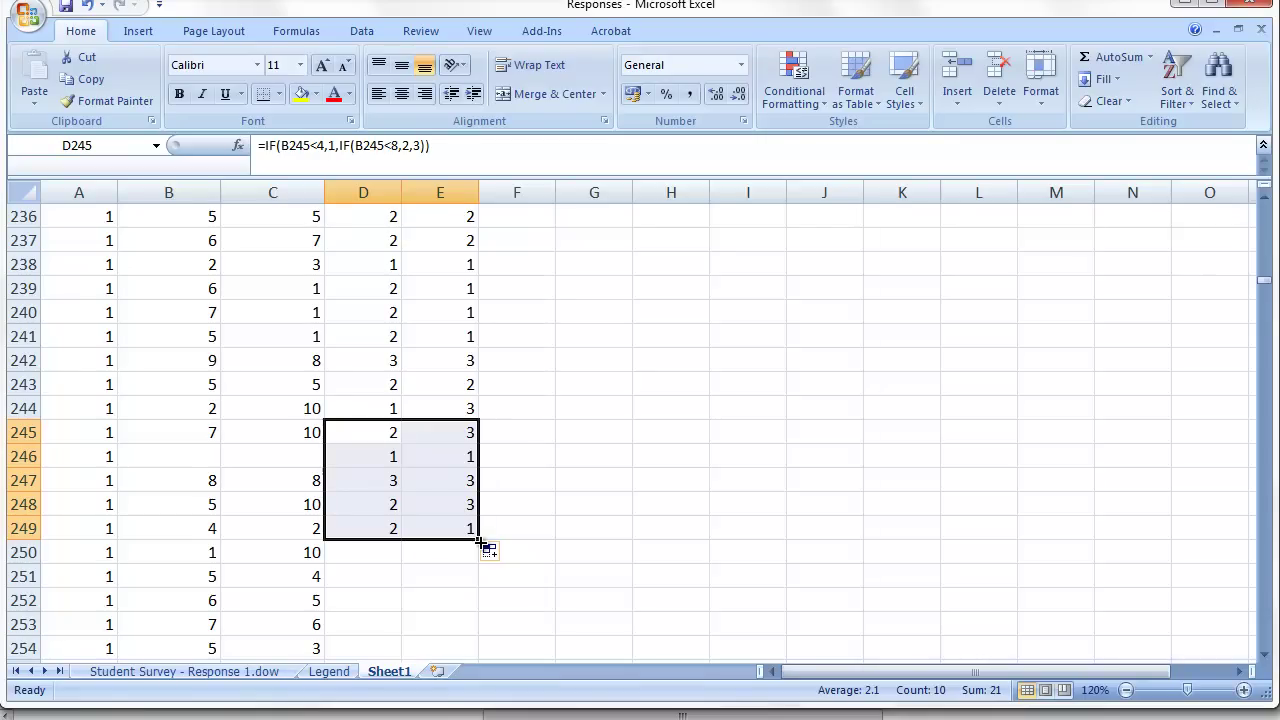
{"action": "left_click_drag", "start_coordinate": [400, 529], "coordinate": [472, 538]}
{"action": "left_click", "coordinate": [470, 536]}
{"action": "key", "text": "ctrl+Down"}
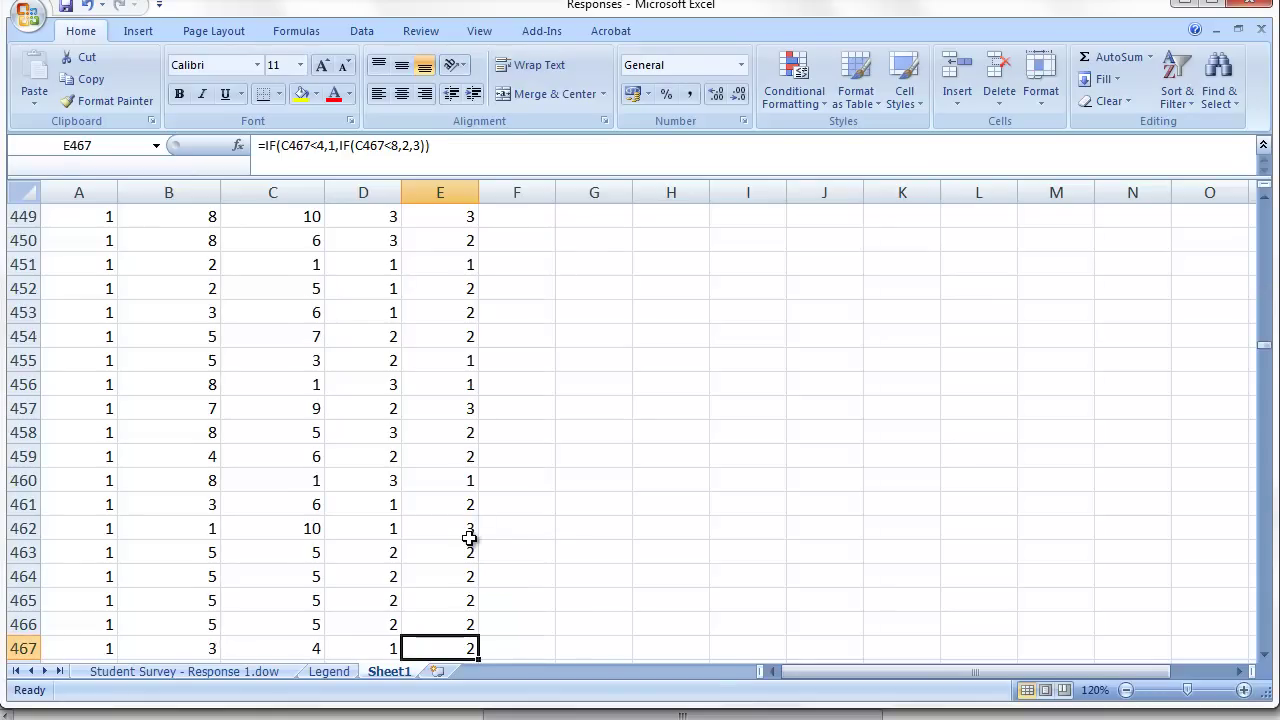
Step: Fill the D467:E467 formulas down to row 470, then autofill D470:E470 through the last data row and check the end
{"action": "scroll", "coordinate": [469, 538], "scroll_direction": "down", "scroll_amount": 3}
{"action": "left_click_drag", "start_coordinate": [345, 430], "coordinate": [474, 516]}
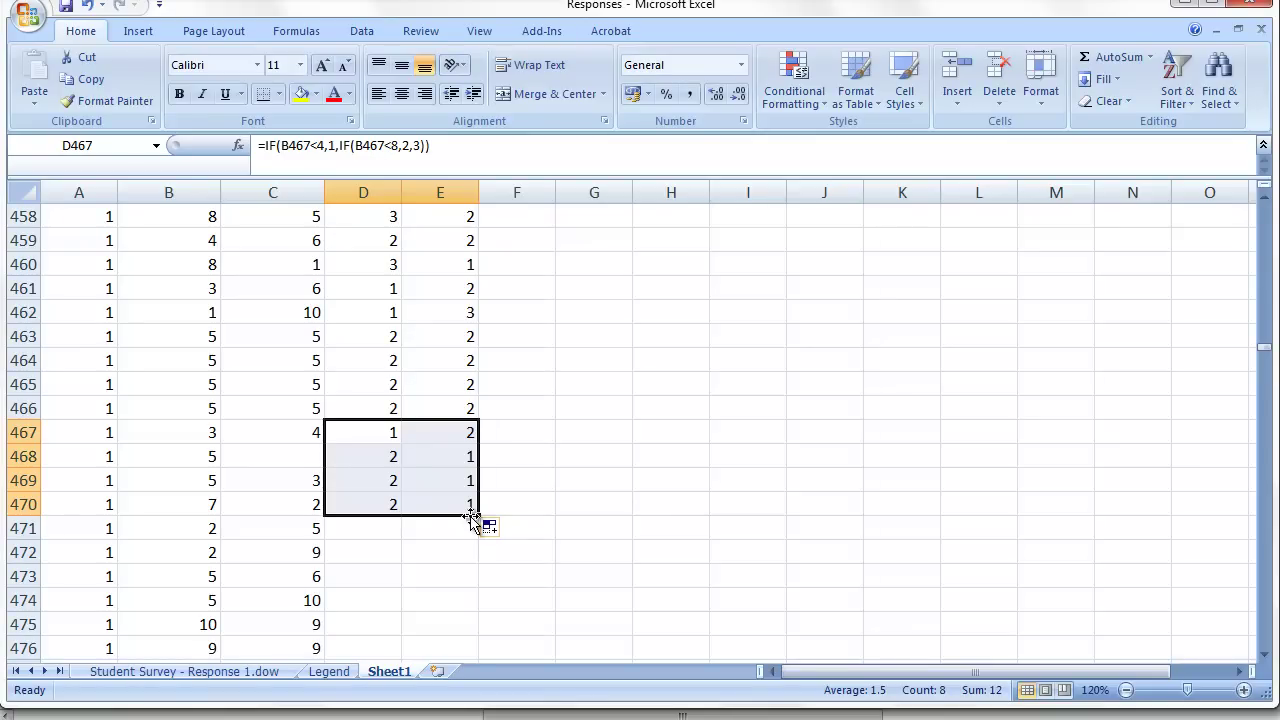
{"action": "left_click", "coordinate": [434, 553]}
{"action": "left_click_drag", "start_coordinate": [397, 503], "coordinate": [436, 505]}
{"action": "double_click", "coordinate": [480, 516]}
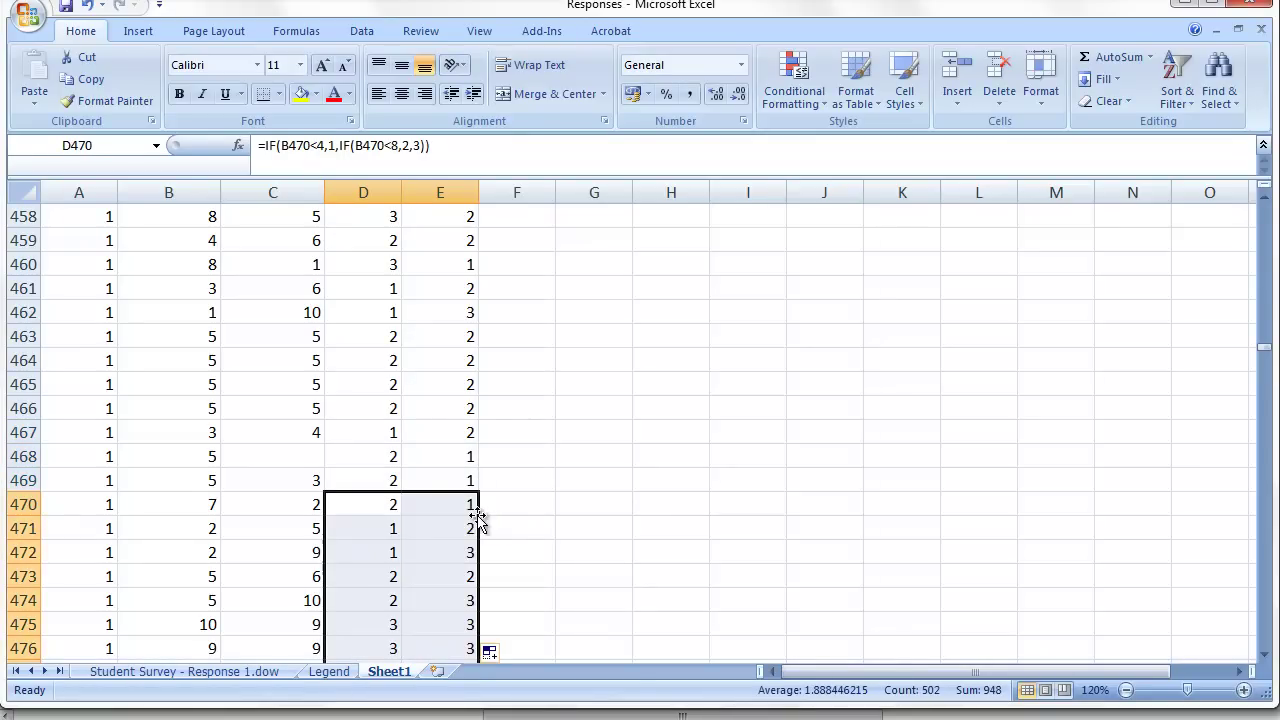
{"action": "scroll", "coordinate": [423, 531], "scroll_direction": "down", "scroll_amount": 13}
{"action": "scroll", "coordinate": [425, 531], "scroll_direction": "down", "scroll_amount": 20}
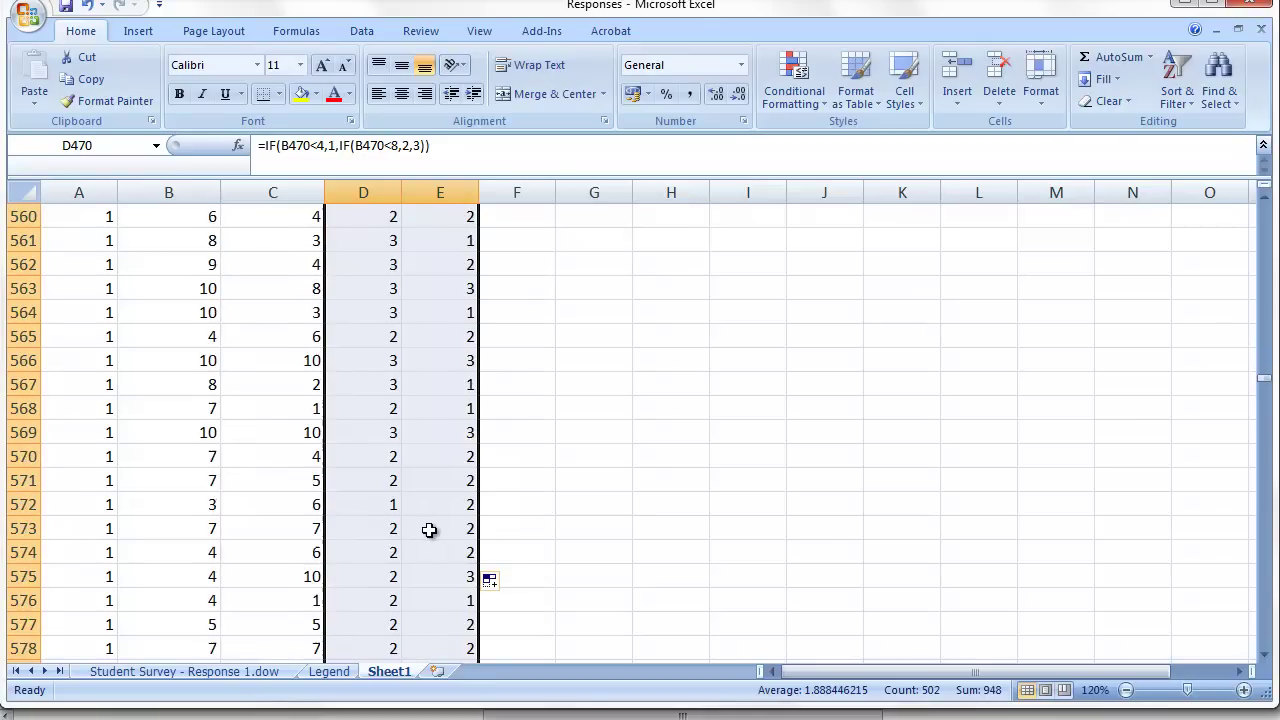
{"action": "scroll", "coordinate": [425, 528], "scroll_direction": "down", "scroll_amount": 20}
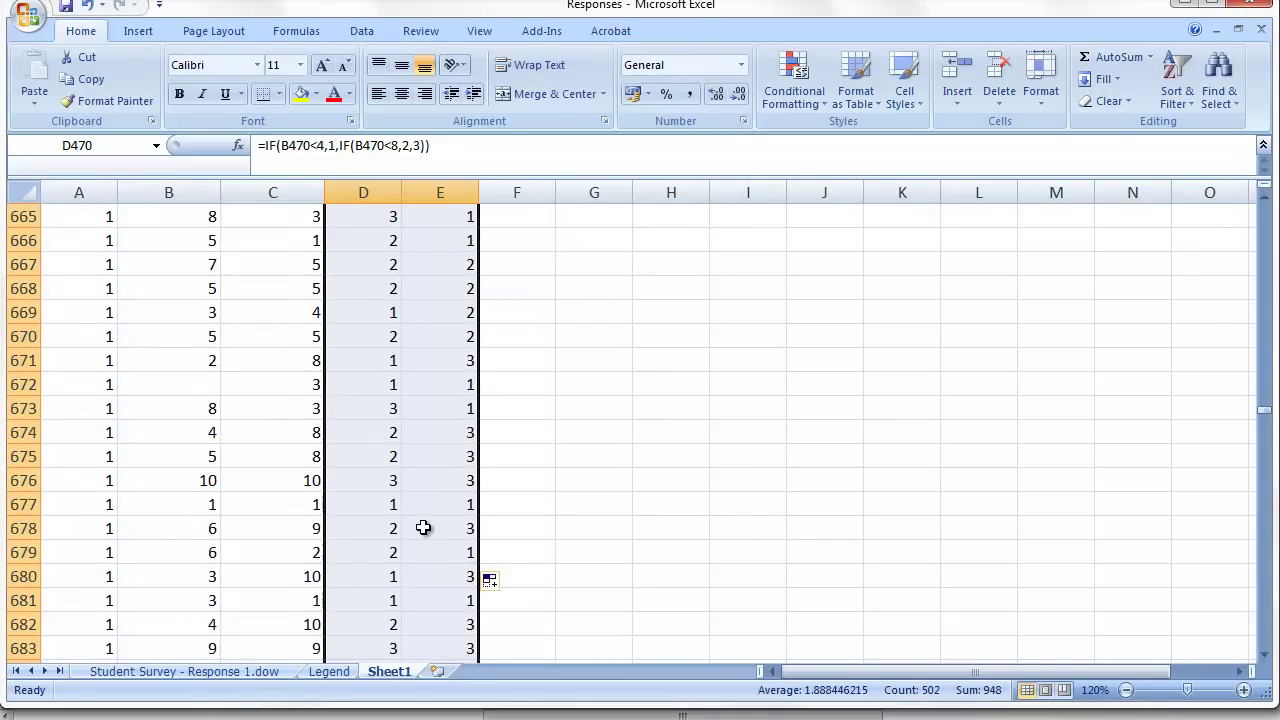
{"action": "left_click", "coordinate": [423, 528]}
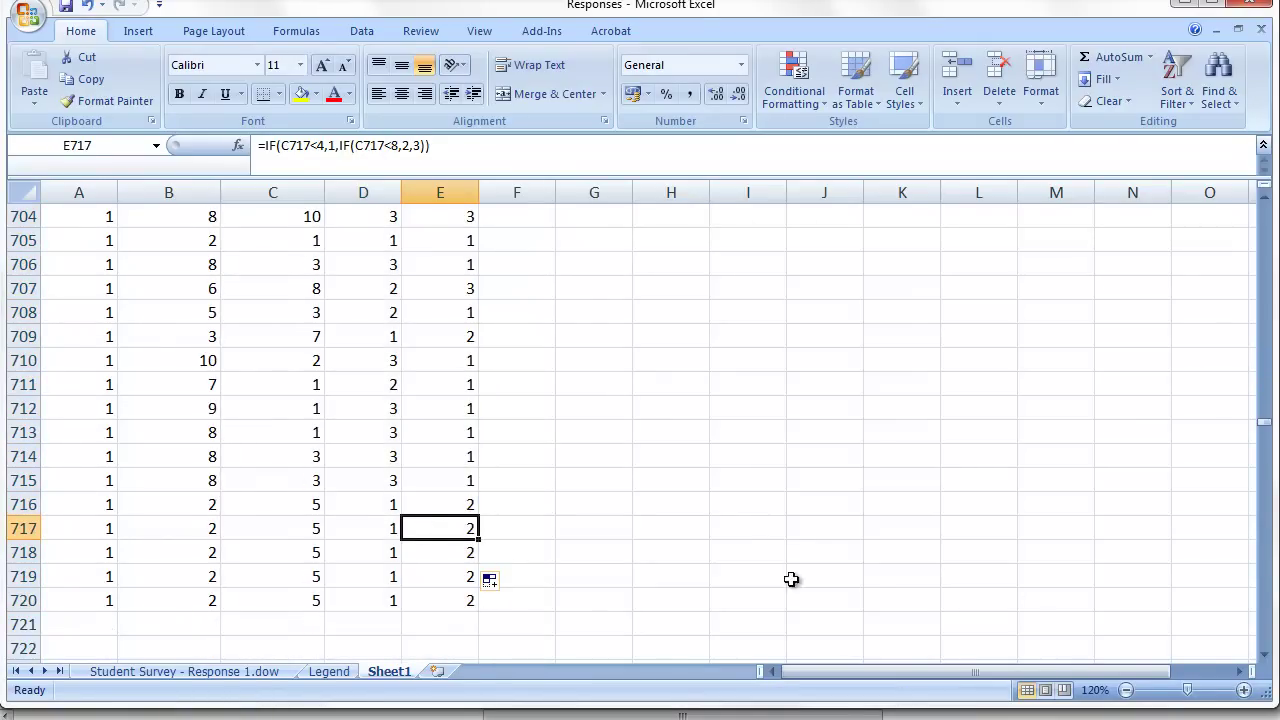
Step: Find the first blank answer in the Question 17 column and compare row 246's answers with its Q12 and Q17 groups and formulas
{"action": "left_click_drag", "start_coordinate": [1265, 430], "coordinate": [1265, 207]}
{"action": "left_click", "coordinate": [293, 258]}
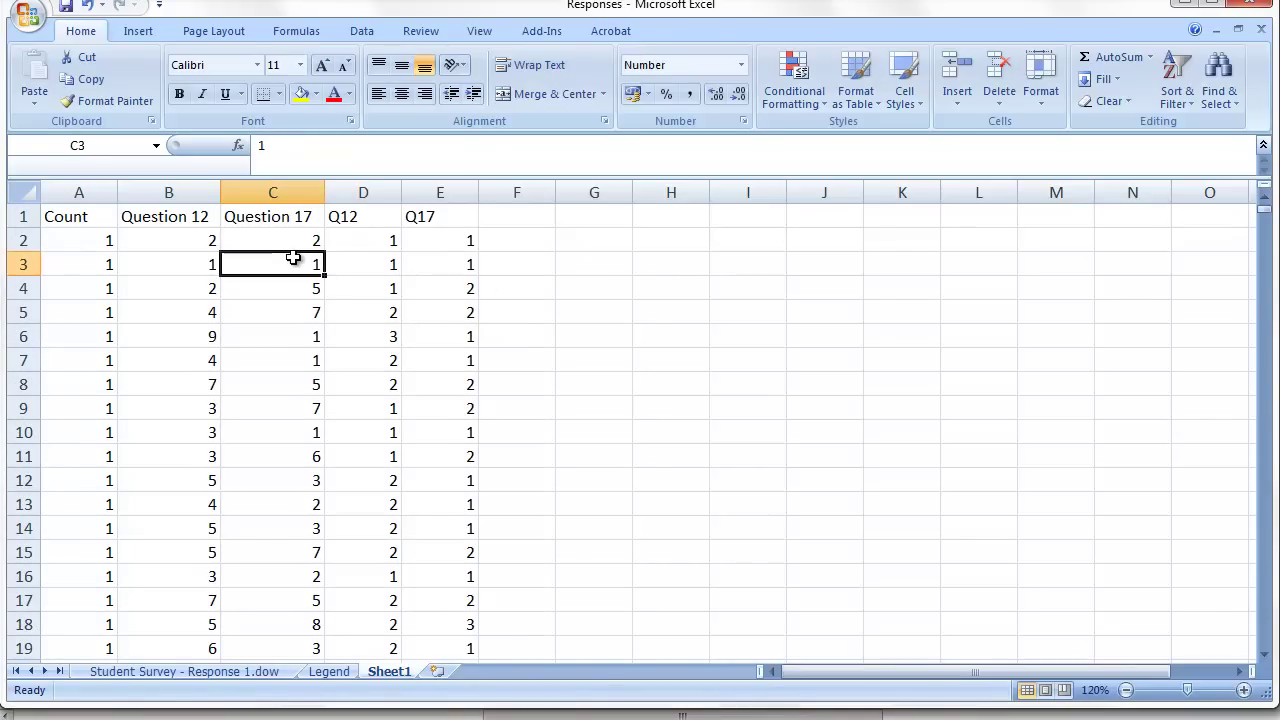
{"action": "key", "text": "Down"}
{"action": "key", "text": "Down"}
{"action": "key", "text": "Down"}
{"action": "key", "text": "Up"}
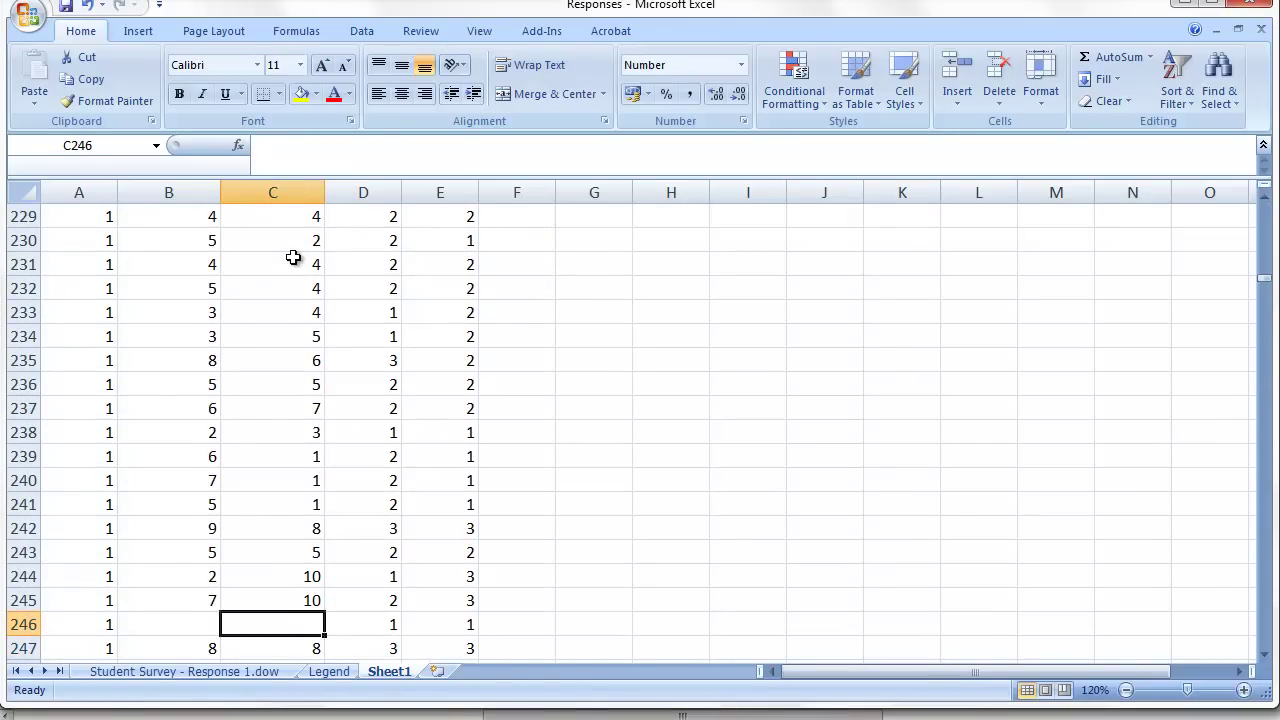
{"action": "key", "text": "Right"}
{"action": "key", "text": "Right"}
{"action": "key", "text": "Left"}
{"action": "key", "text": "Right"}
{"action": "key", "text": "Left"}
{"action": "key", "text": "Right"}
{"action": "key", "text": "Left"}
{"action": "key", "text": "Left"}
{"action": "key", "text": "Left"}
{"action": "key", "text": "Right"}
{"action": "key", "text": "Right"}
{"action": "key", "text": "Right"}
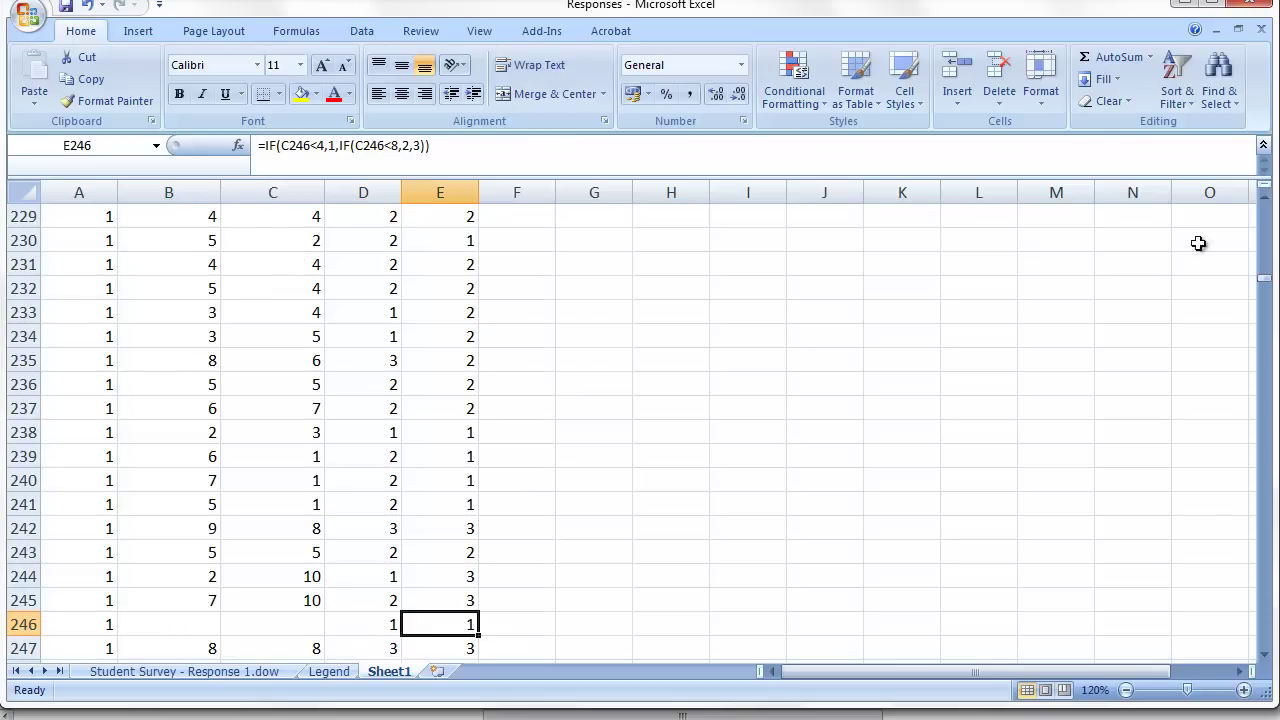
Step: Edit the D2 formula so group 1 requires AND(B2<4,B2>0)
{"action": "left_click_drag", "start_coordinate": [1265, 280], "coordinate": [1267, 201]}
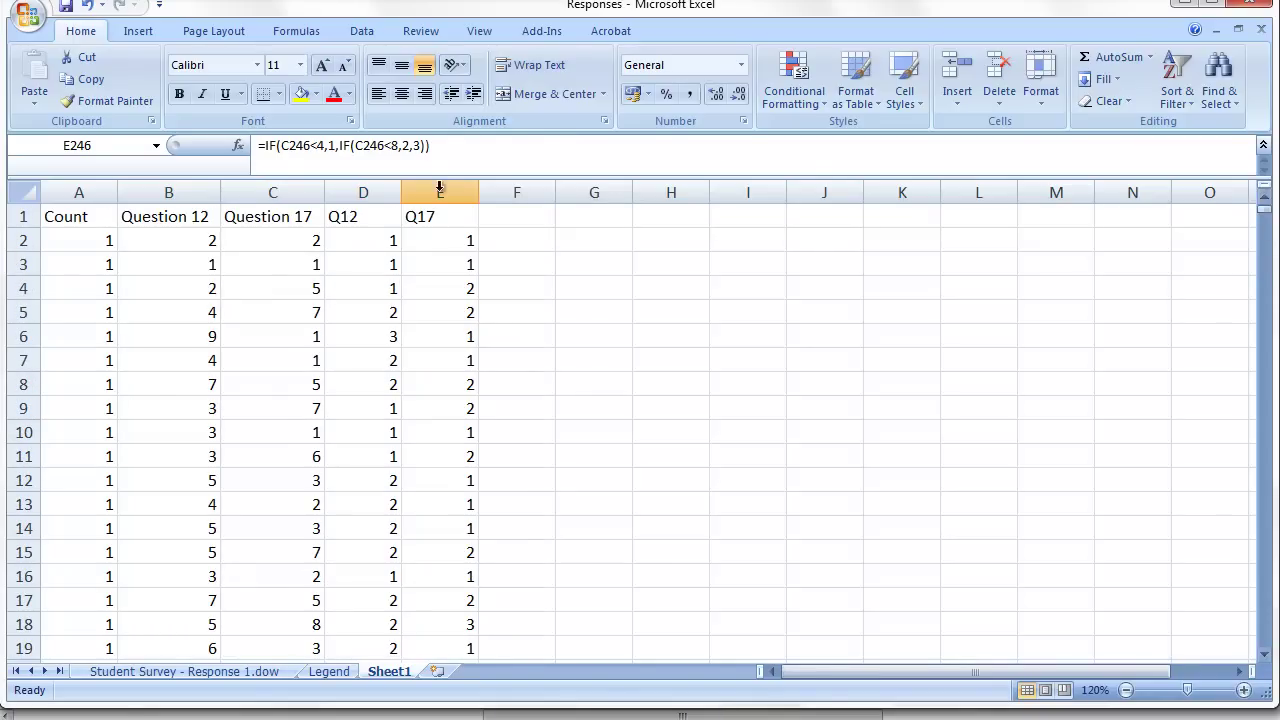
{"action": "left_click", "coordinate": [380, 286]}
{"action": "left_click", "coordinate": [368, 241]}
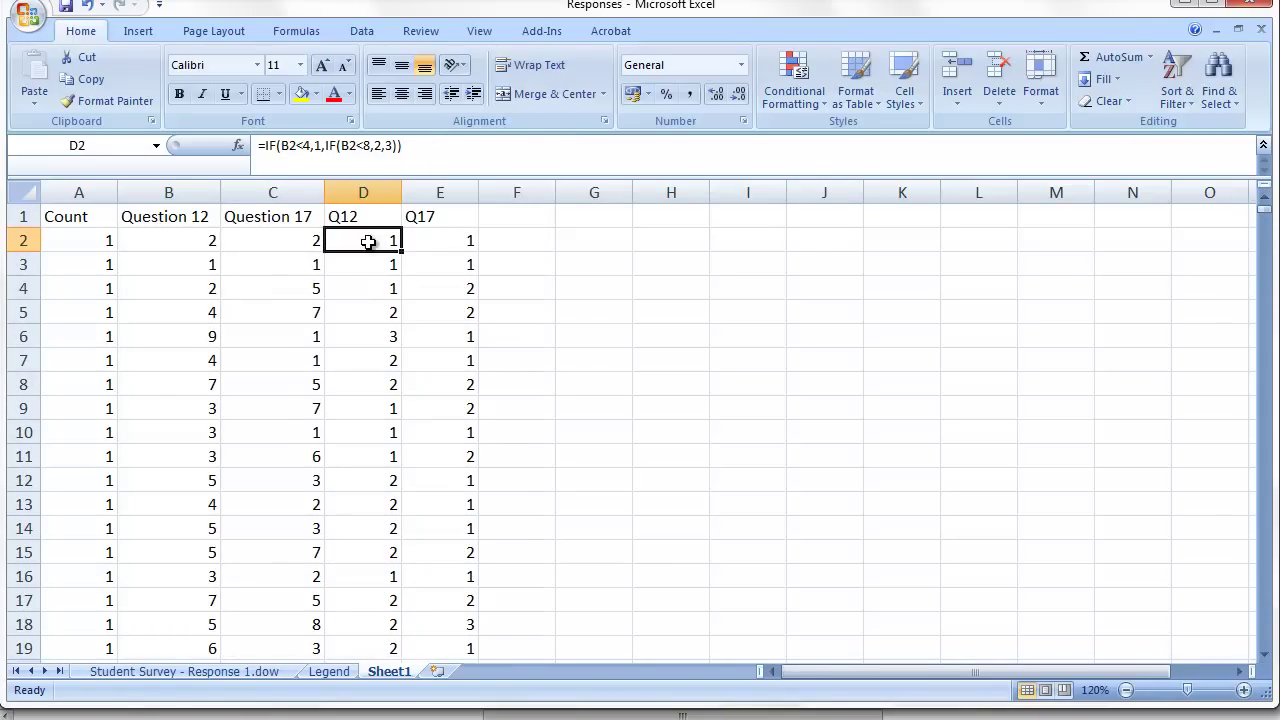
{"action": "left_click", "coordinate": [300, 157]}
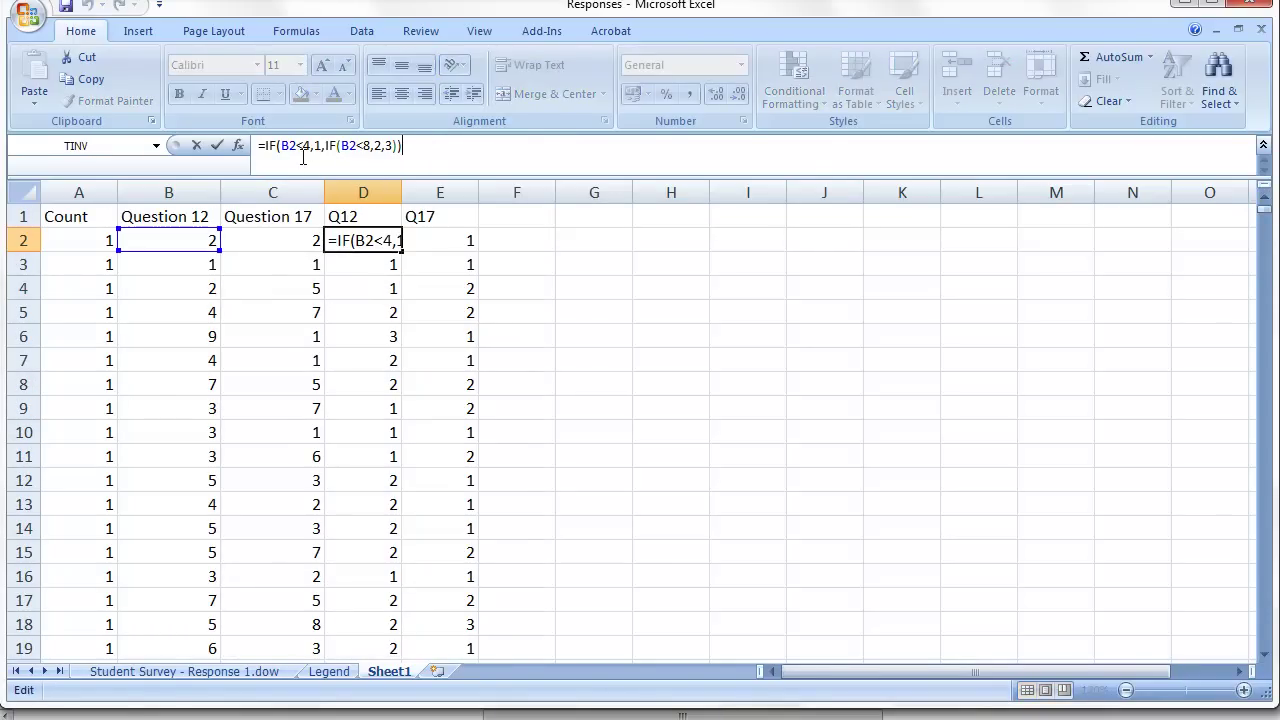
{"action": "left_click", "coordinate": [282, 146]}
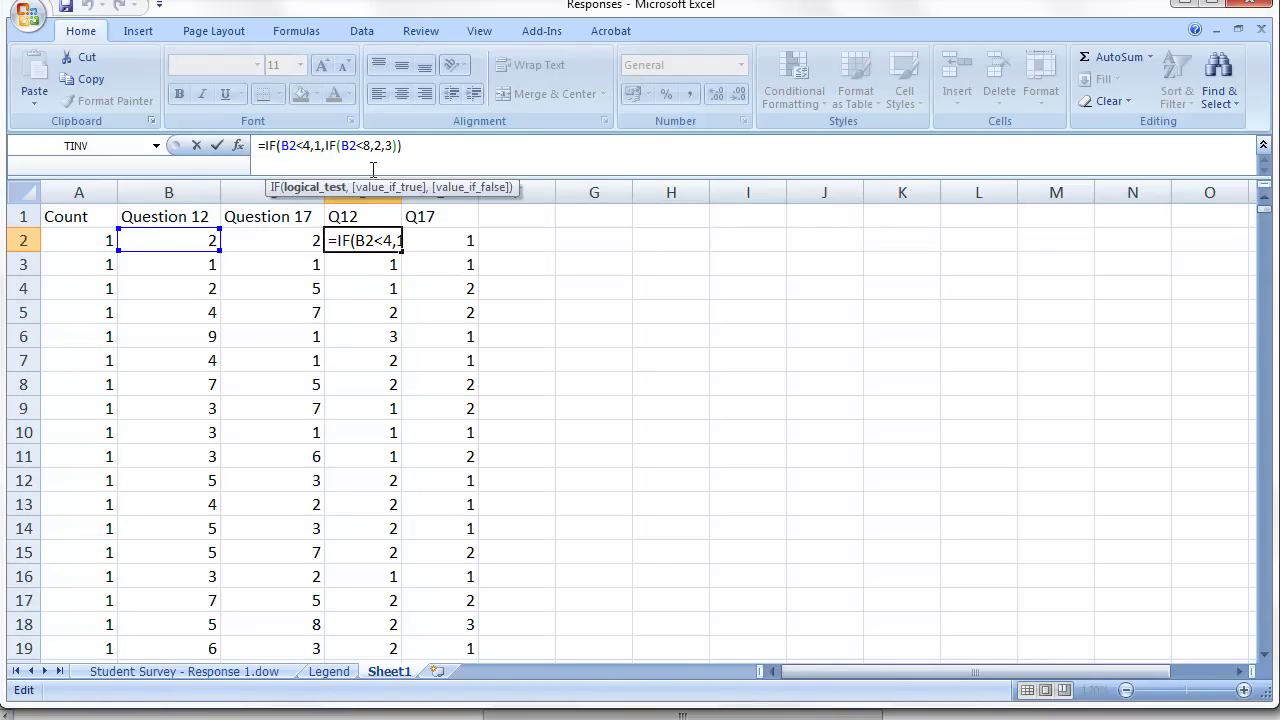
{"action": "type", "text": "and"}
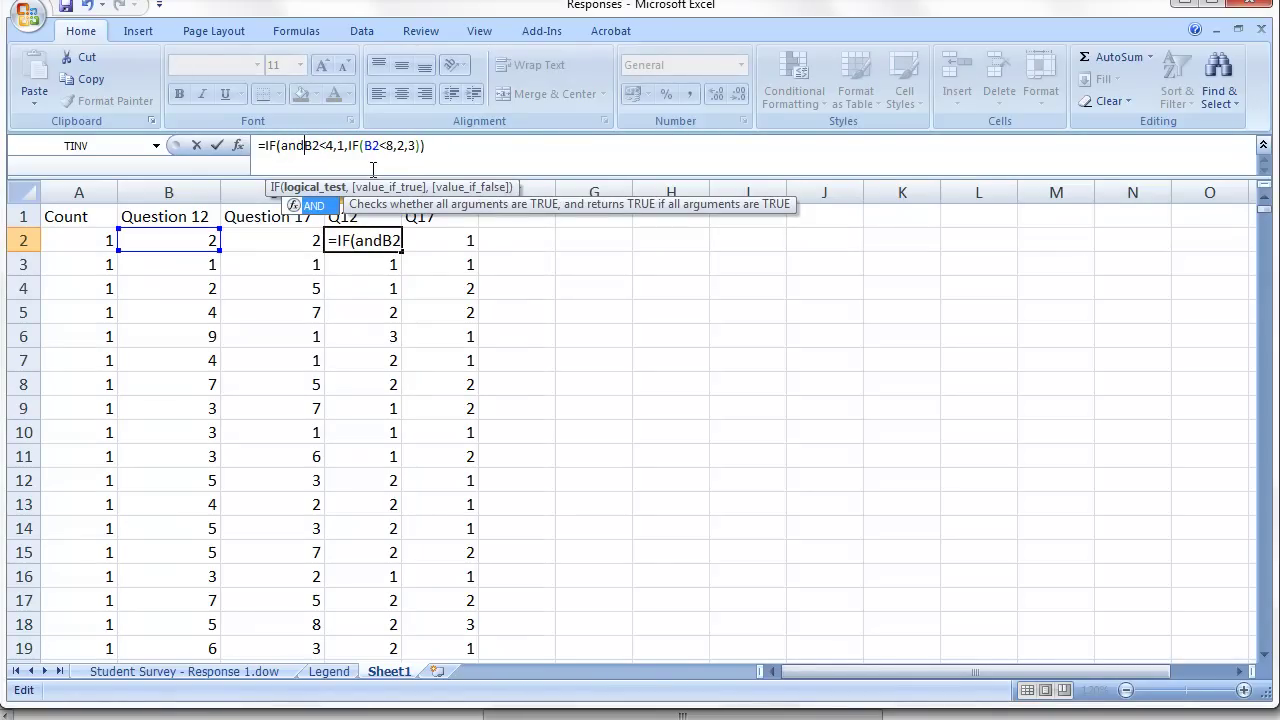
{"action": "type", "text": "("}
{"action": "left_click", "coordinate": [340, 154]}
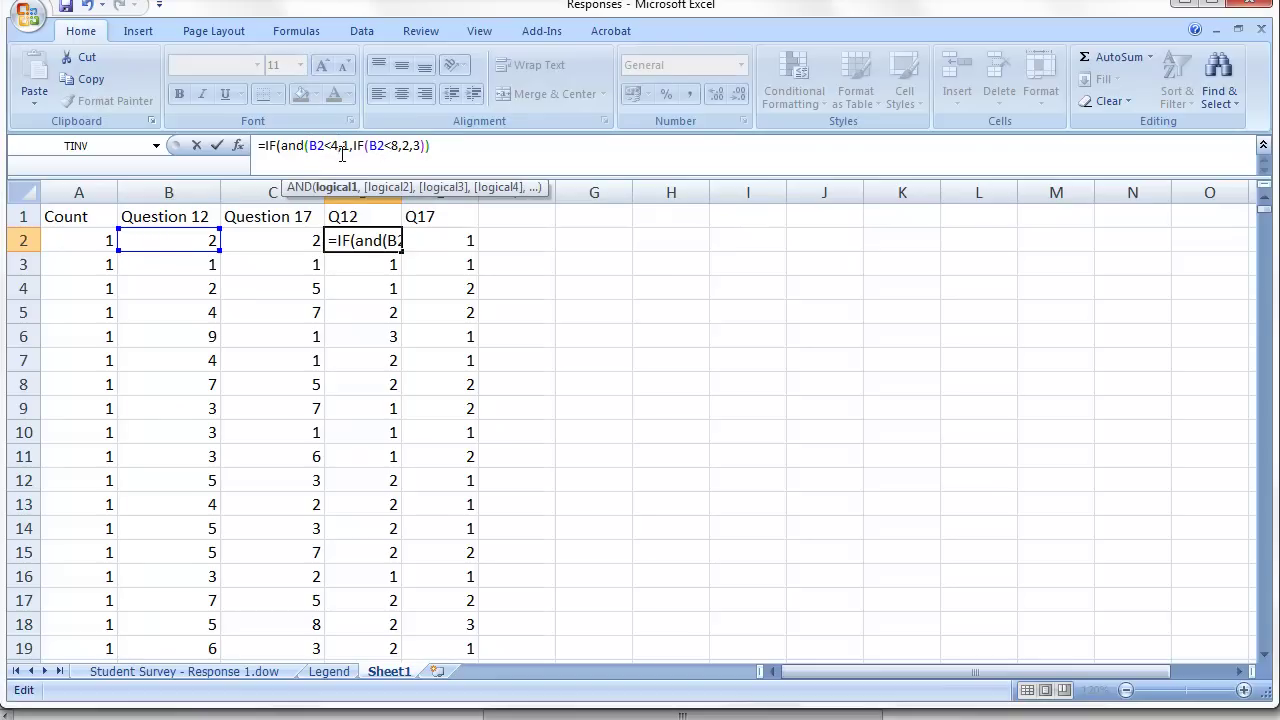
{"action": "type", "text": ","}
{"action": "left_click", "coordinate": [177, 239]}
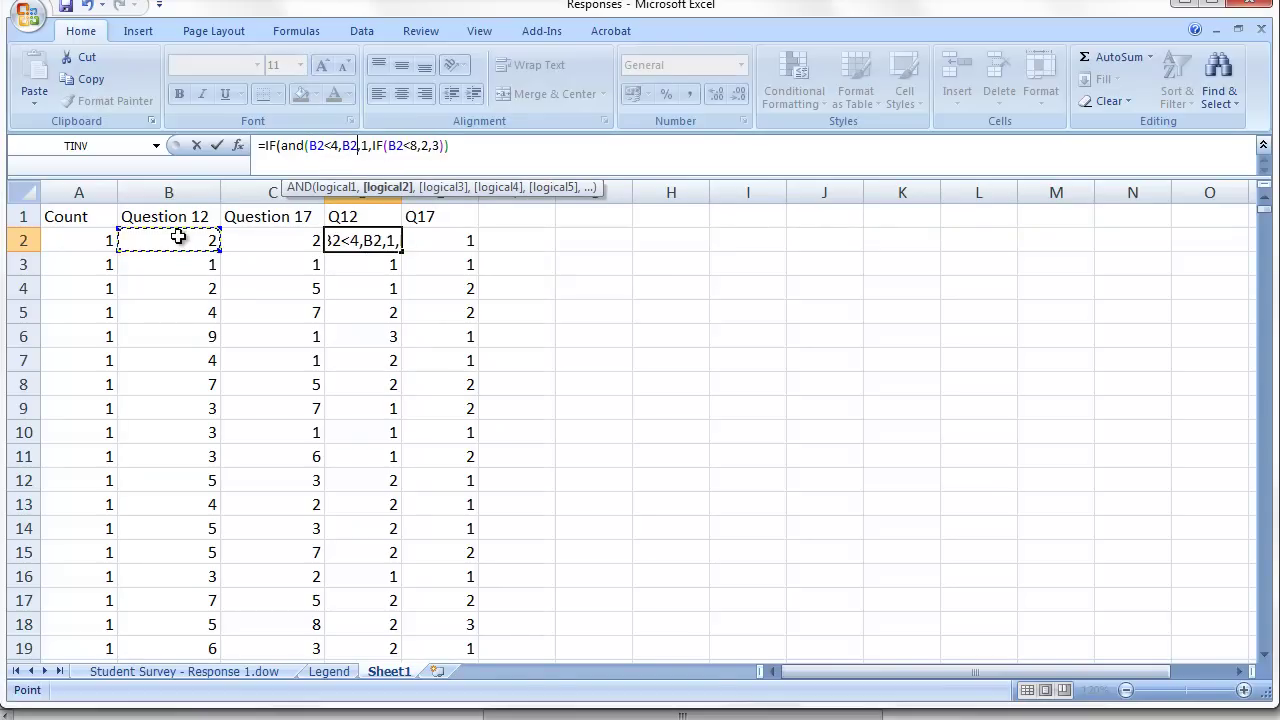
{"action": "type", "text": ">0"}
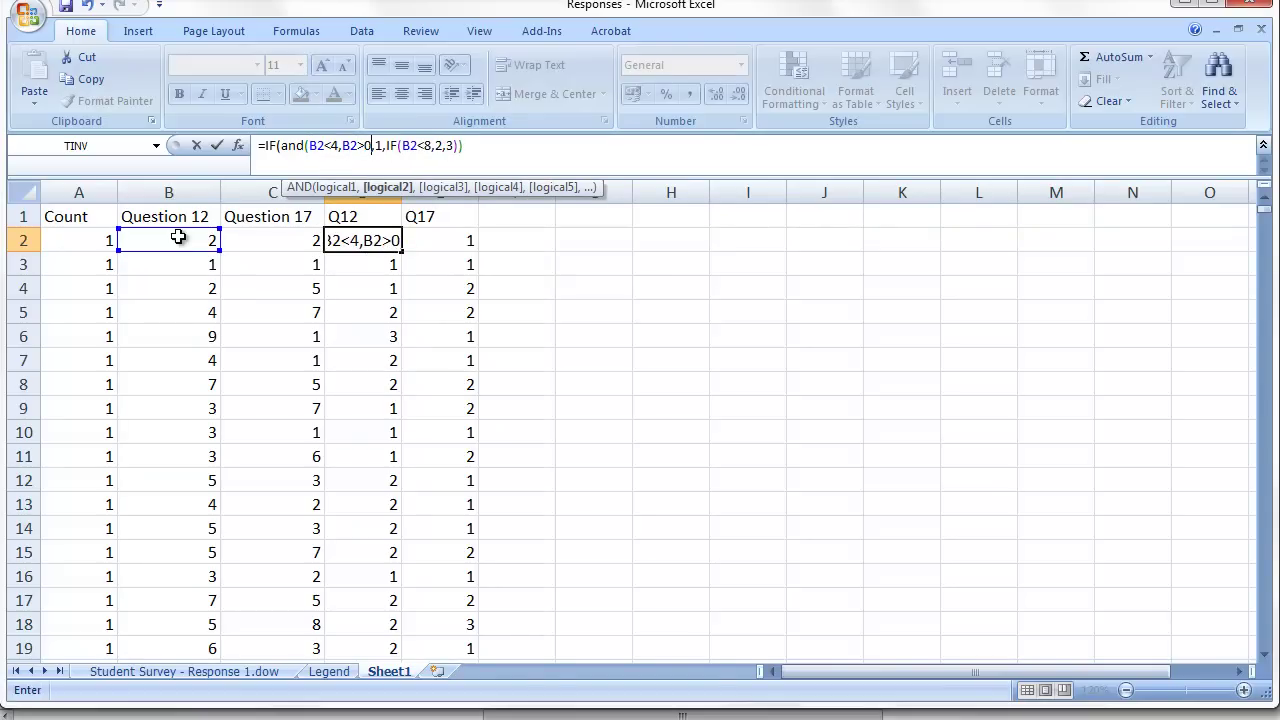
{"action": "type", "text": ")"}
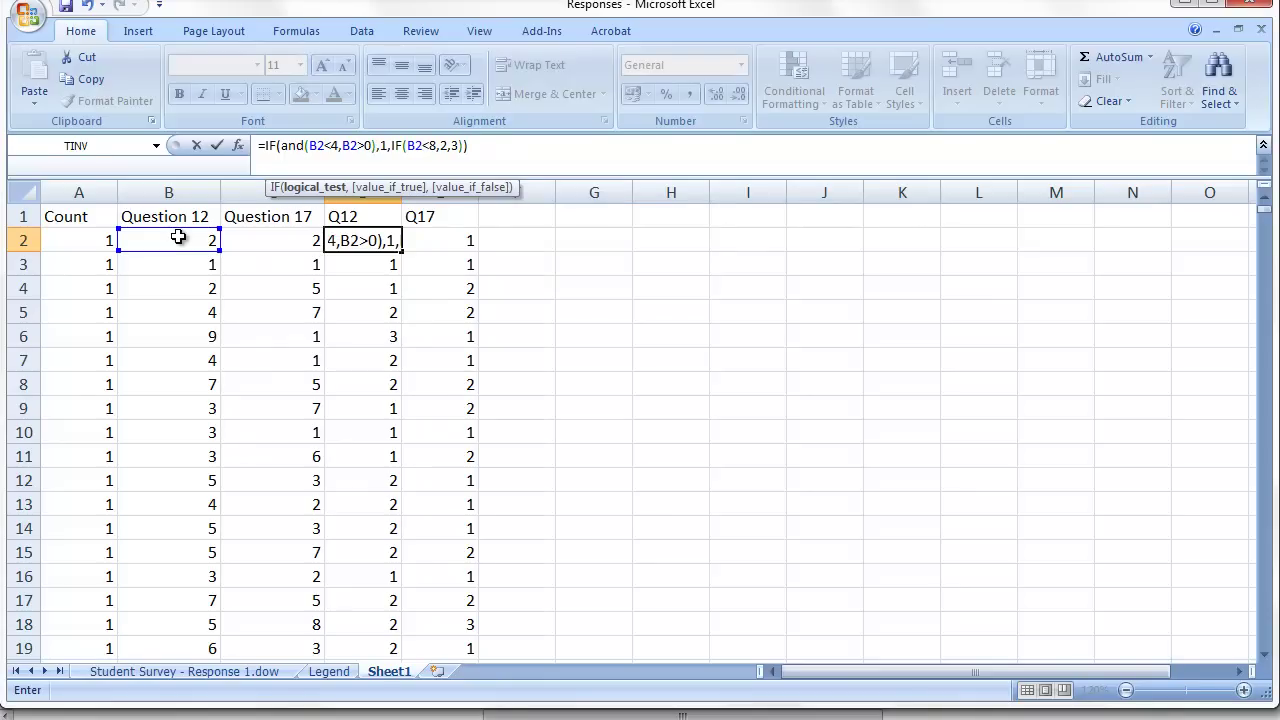
{"action": "key", "text": "Return"}
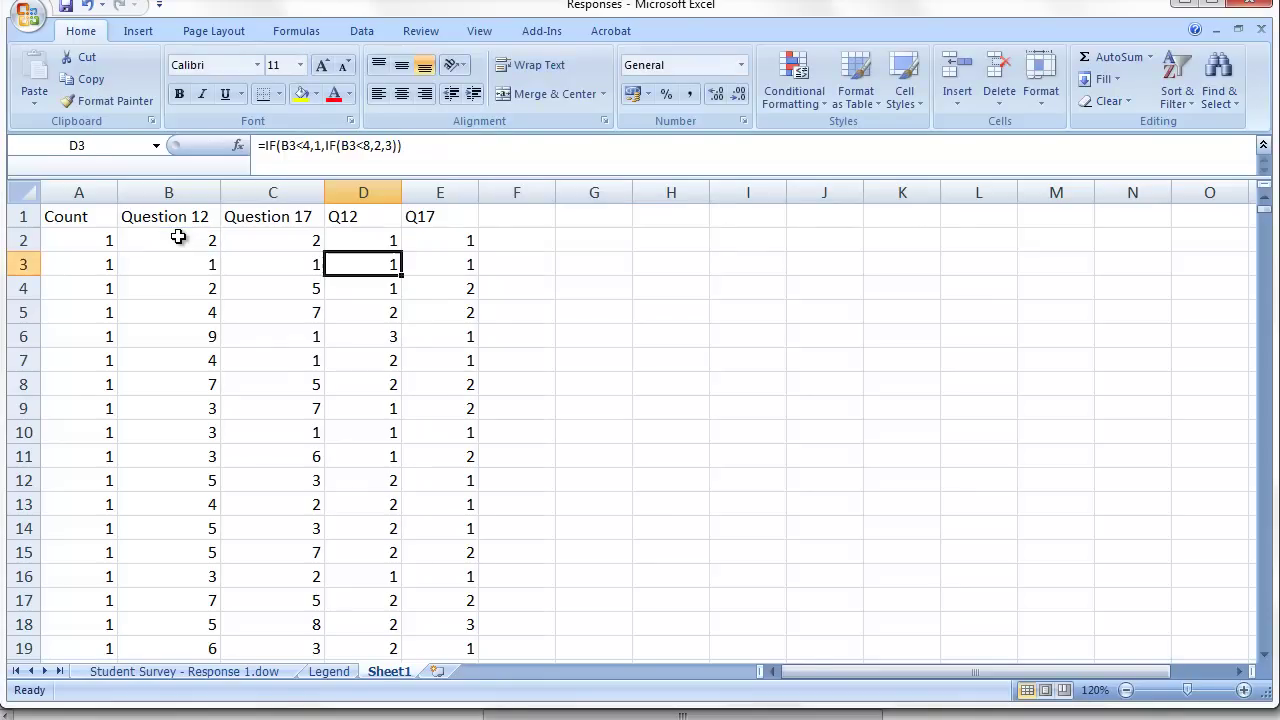
Step: Copy the revised D2 formula across to E2 and autofill both columns down the data
{"action": "left_click", "coordinate": [373, 239]}
{"action": "left_click_drag", "start_coordinate": [402, 254], "coordinate": [462, 252]}
{"action": "double_click", "coordinate": [479, 253]}
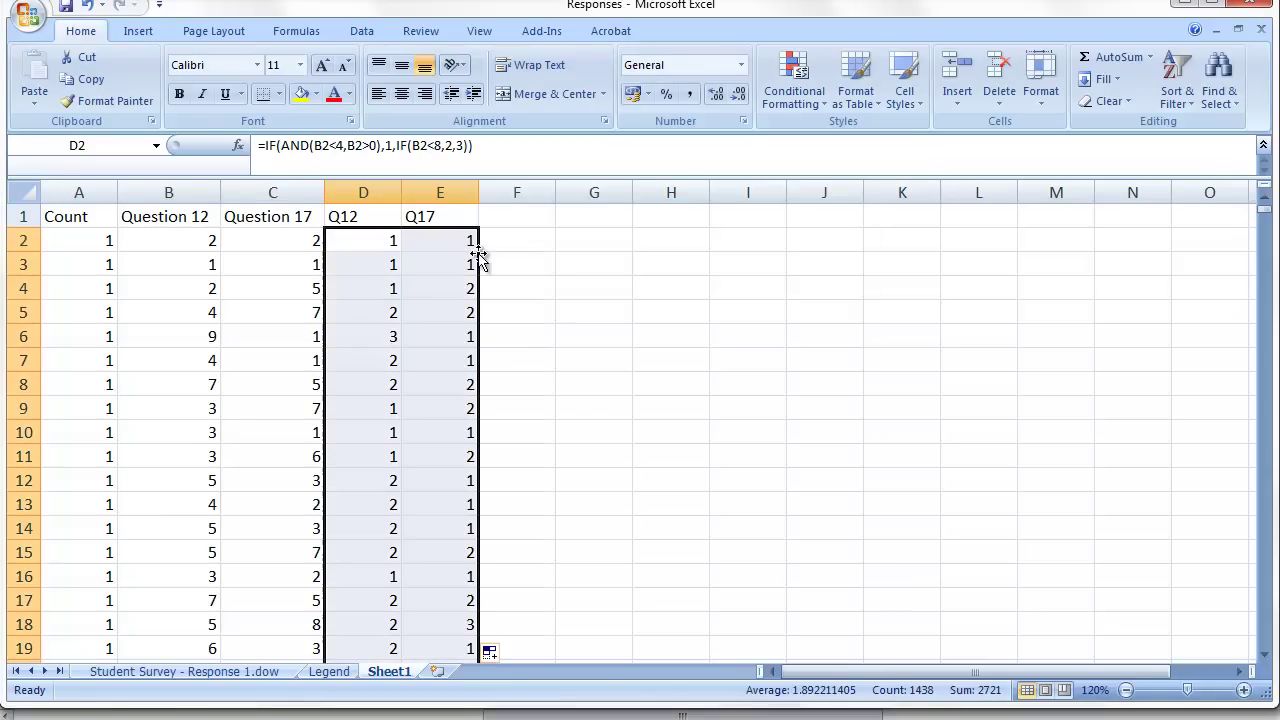
Step: Look through the filled rows for blank Question 12 answers and examine B257 alongside the grouping formula in D257
{"action": "scroll", "coordinate": [445, 297], "scroll_direction": "down", "scroll_amount": 20}
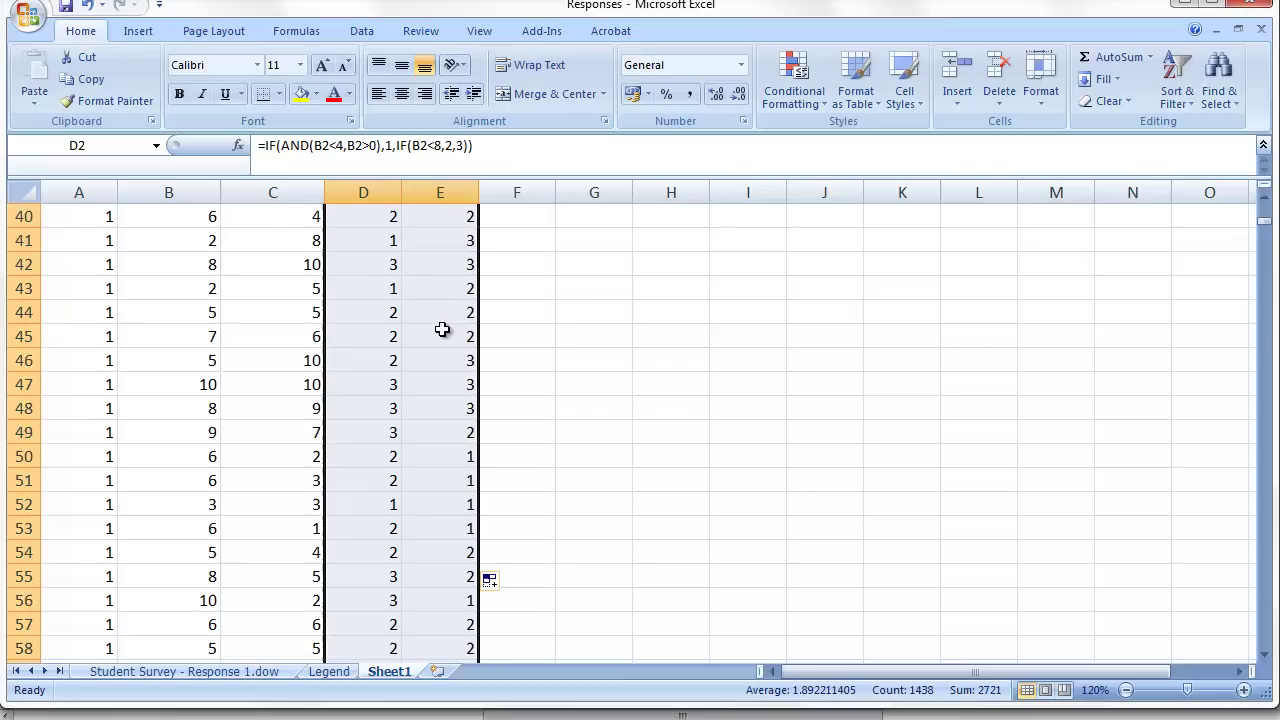
{"action": "scroll", "coordinate": [445, 347], "scroll_direction": "down", "scroll_amount": 20}
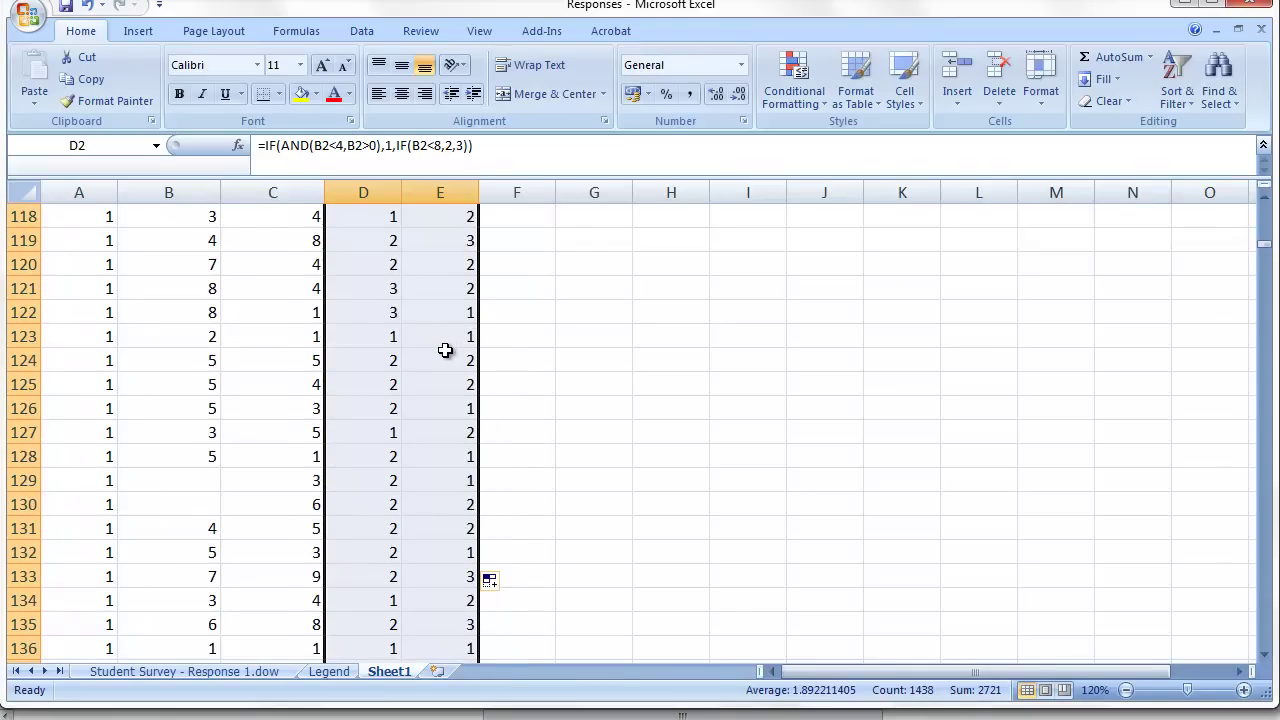
{"action": "scroll", "coordinate": [445, 350], "scroll_direction": "down", "scroll_amount": 20}
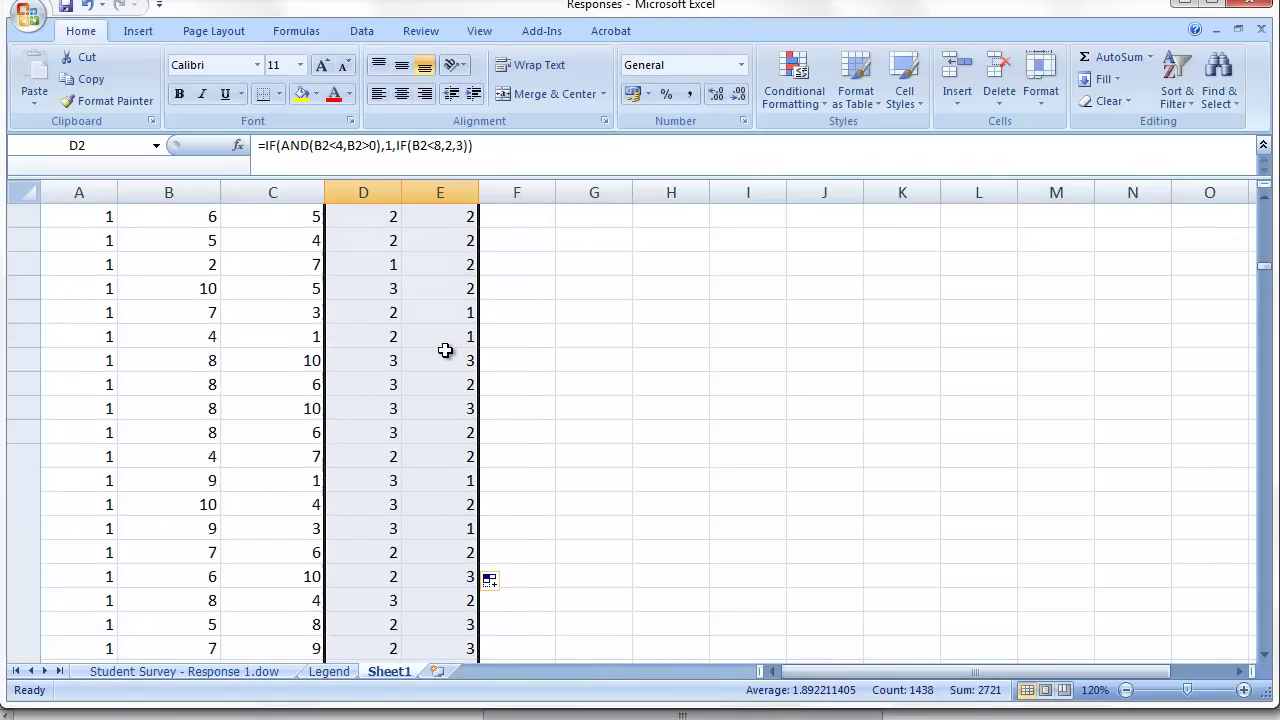
{"action": "scroll", "coordinate": [448, 352], "scroll_direction": "down", "scroll_amount": 4}
{"action": "scroll", "coordinate": [448, 352], "scroll_direction": "up", "scroll_amount": 2}
{"action": "left_click", "coordinate": [191, 382]}
{"action": "left_click", "coordinate": [200, 409]}
{"action": "left_click", "coordinate": [202, 385]}
{"action": "left_click", "coordinate": [342, 381]}
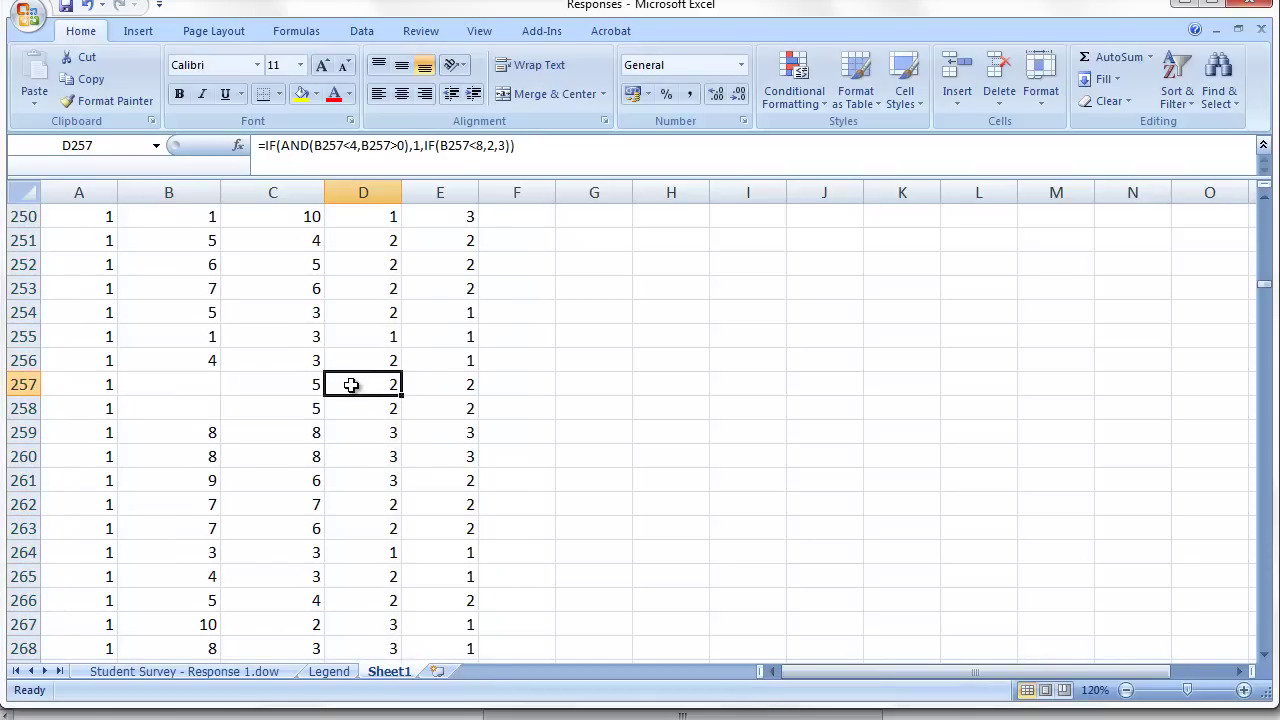
{"action": "left_click", "coordinate": [194, 380]}
{"action": "left_click", "coordinate": [355, 384]}
Step: Edit the D2 formula so group 2 requires AND(B2<8,B2>3)
{"action": "left_click_drag", "start_coordinate": [1265, 290], "coordinate": [1266, 212]}
{"action": "left_click", "coordinate": [566, 305]}
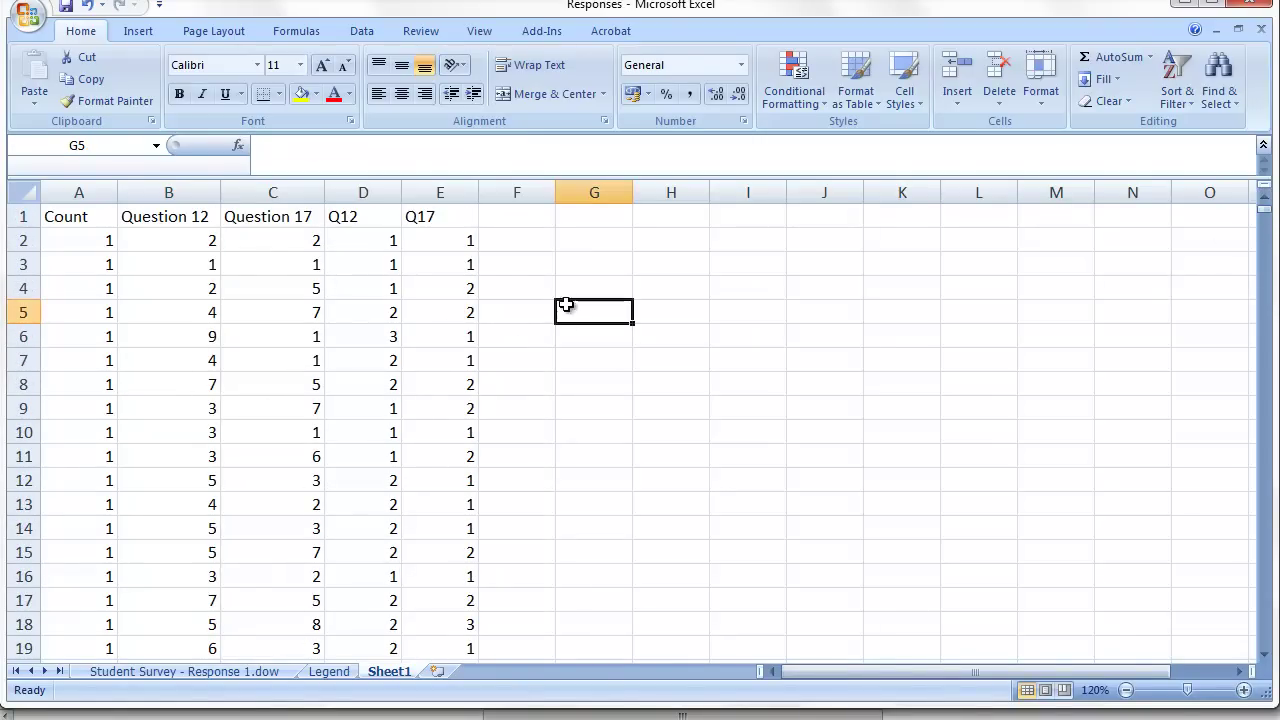
{"action": "left_click", "coordinate": [378, 238]}
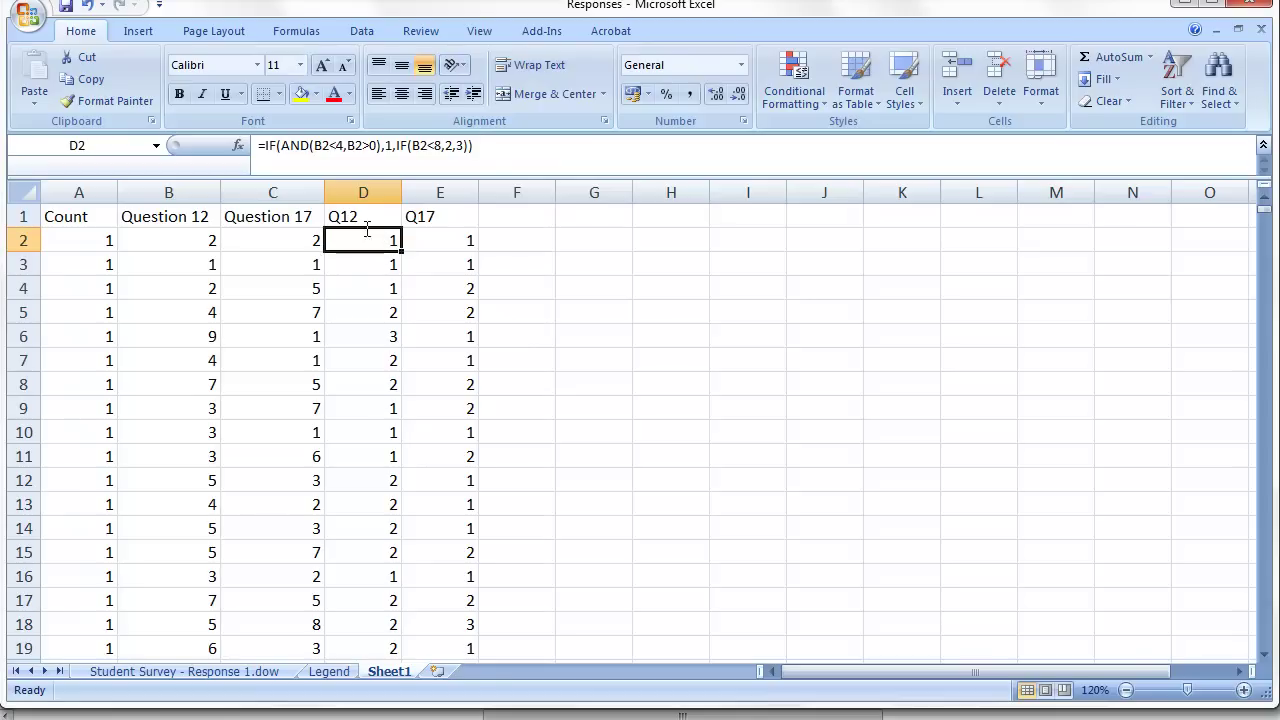
{"action": "left_click", "coordinate": [397, 148]}
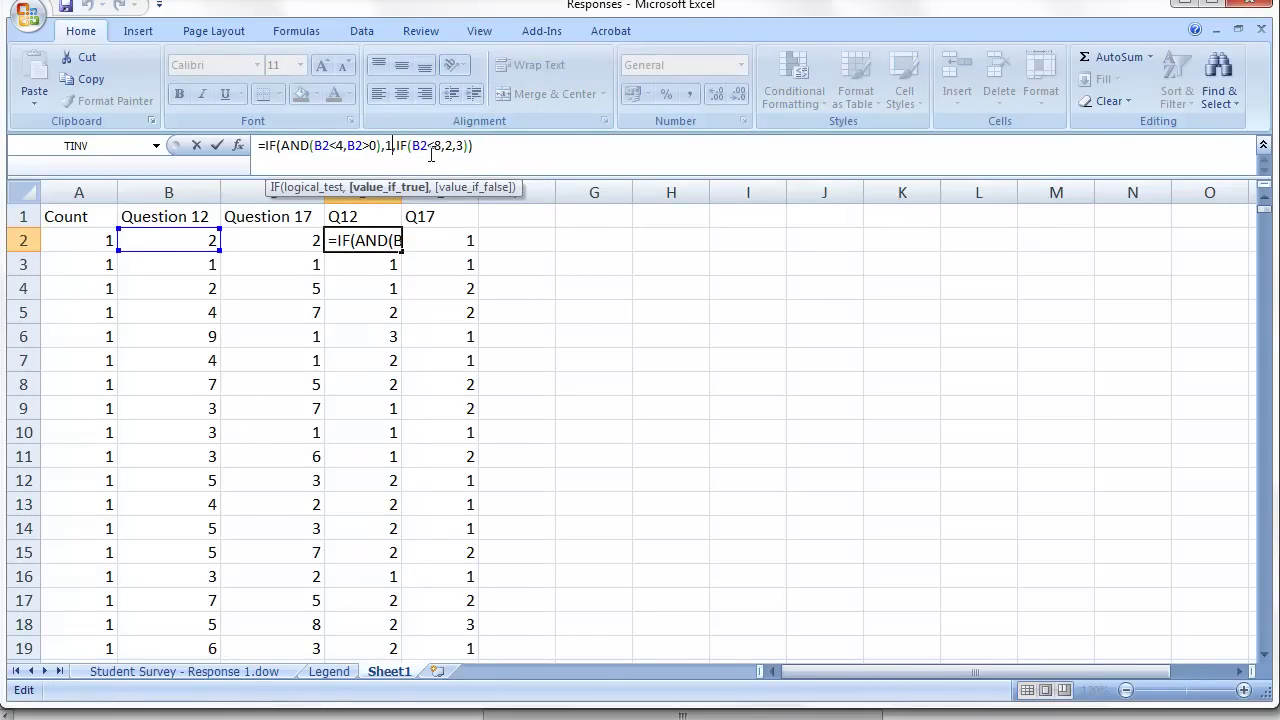
{"action": "left_click", "coordinate": [410, 148]}
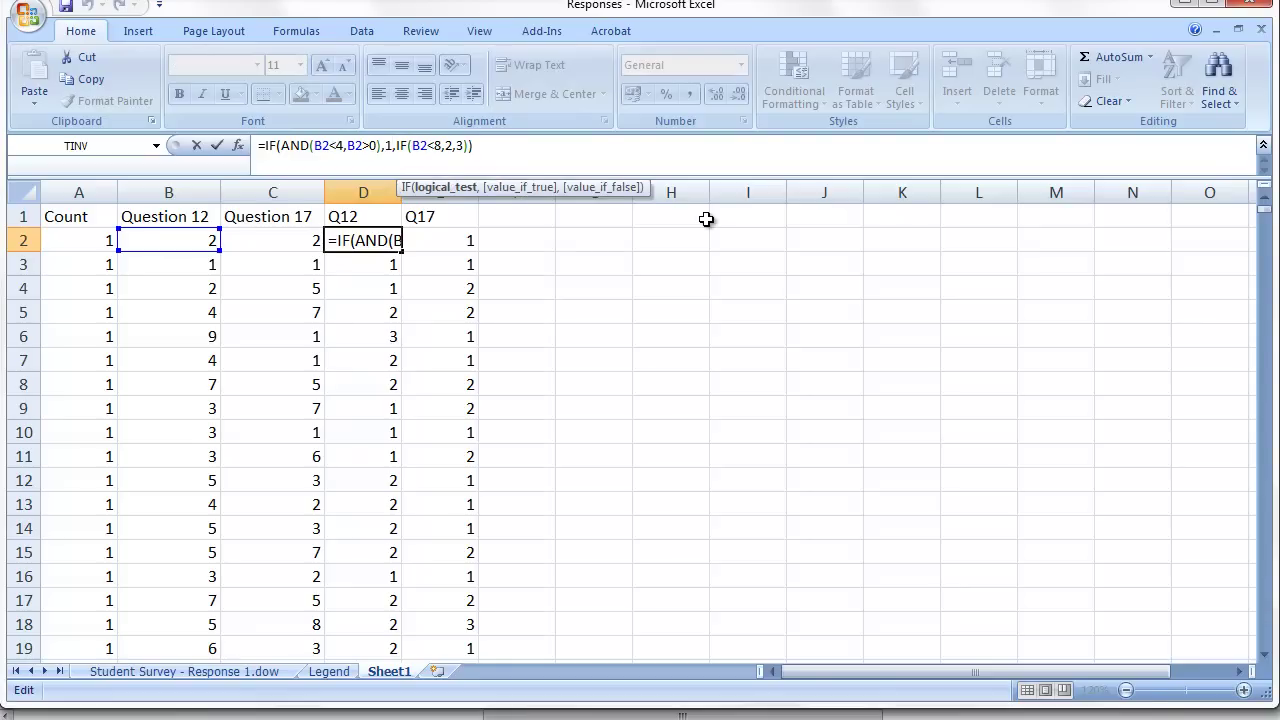
{"action": "type", "text": "a"}
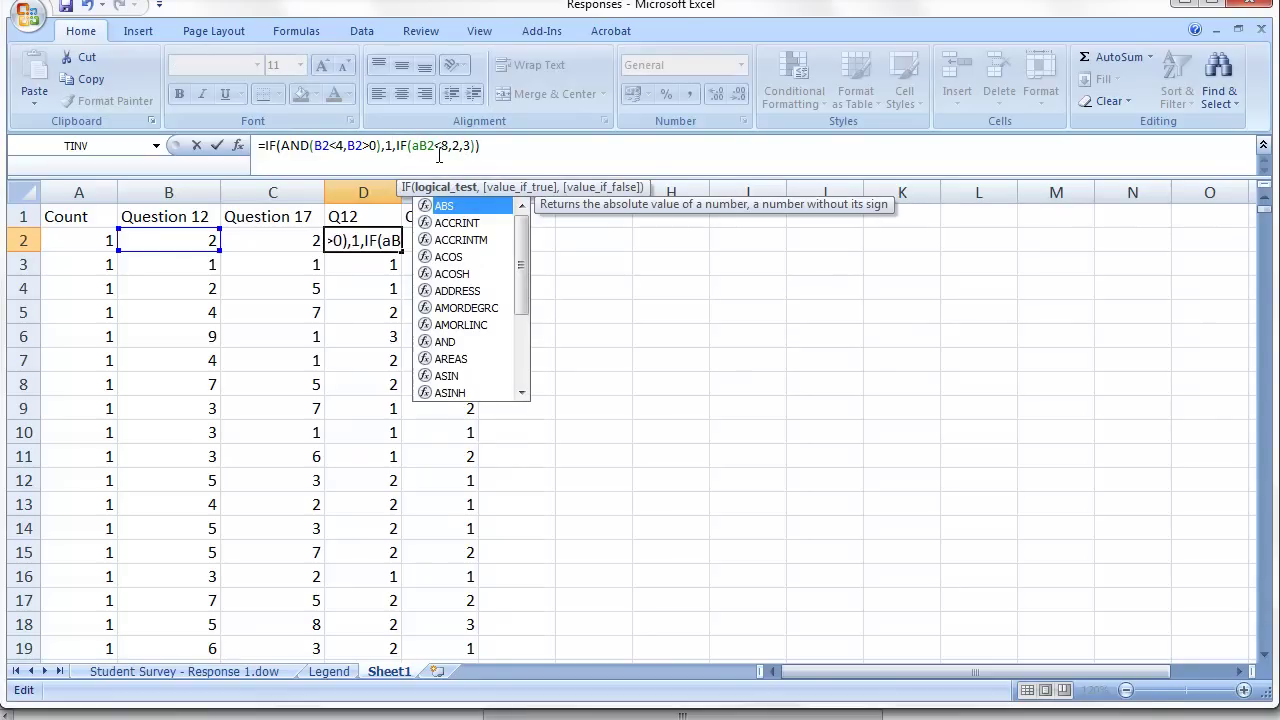
{"action": "type", "text": "nd"}
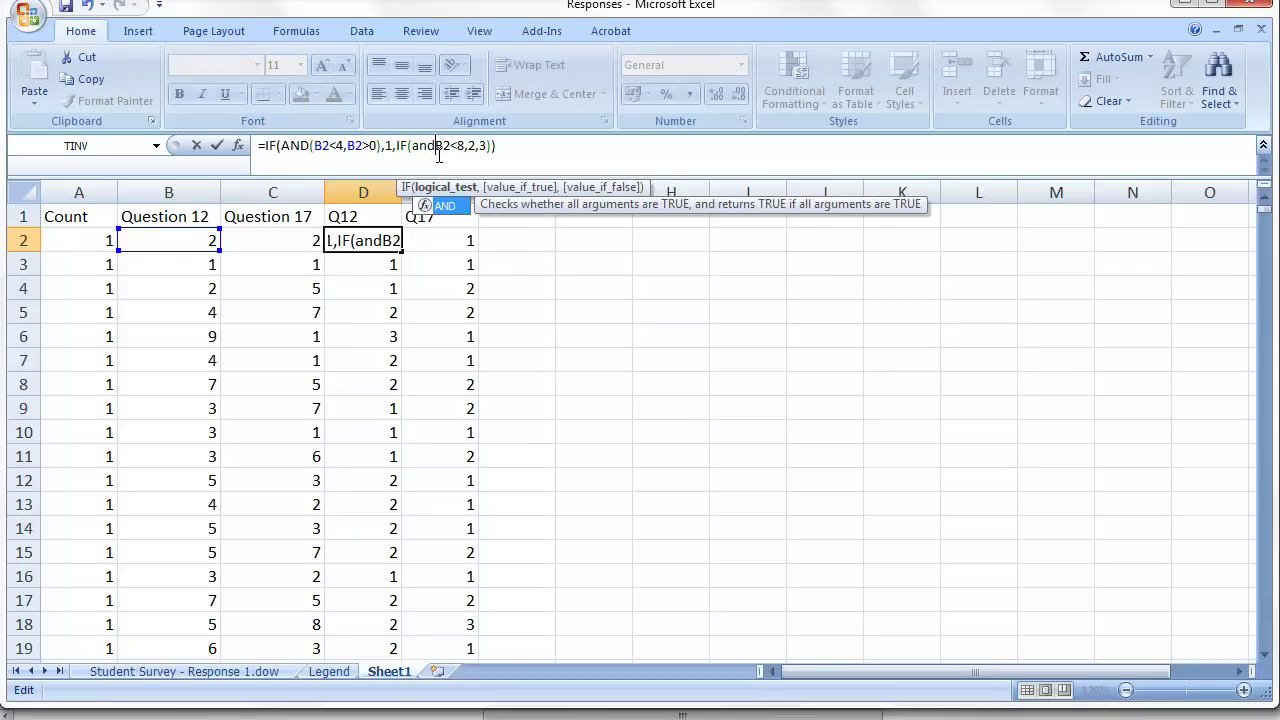
{"action": "type", "text": "("}
{"action": "key", "text": "Right"}
{"action": "key", "text": "Right"}
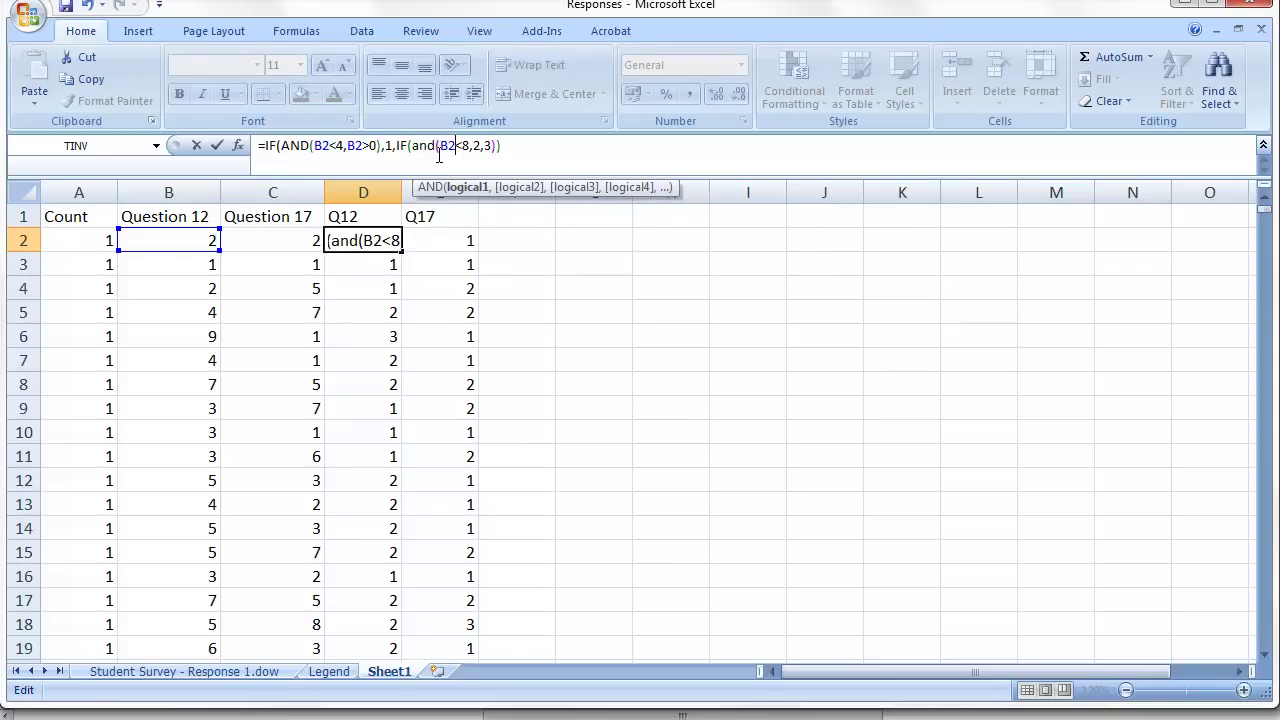
{"action": "type", "text": ")"}
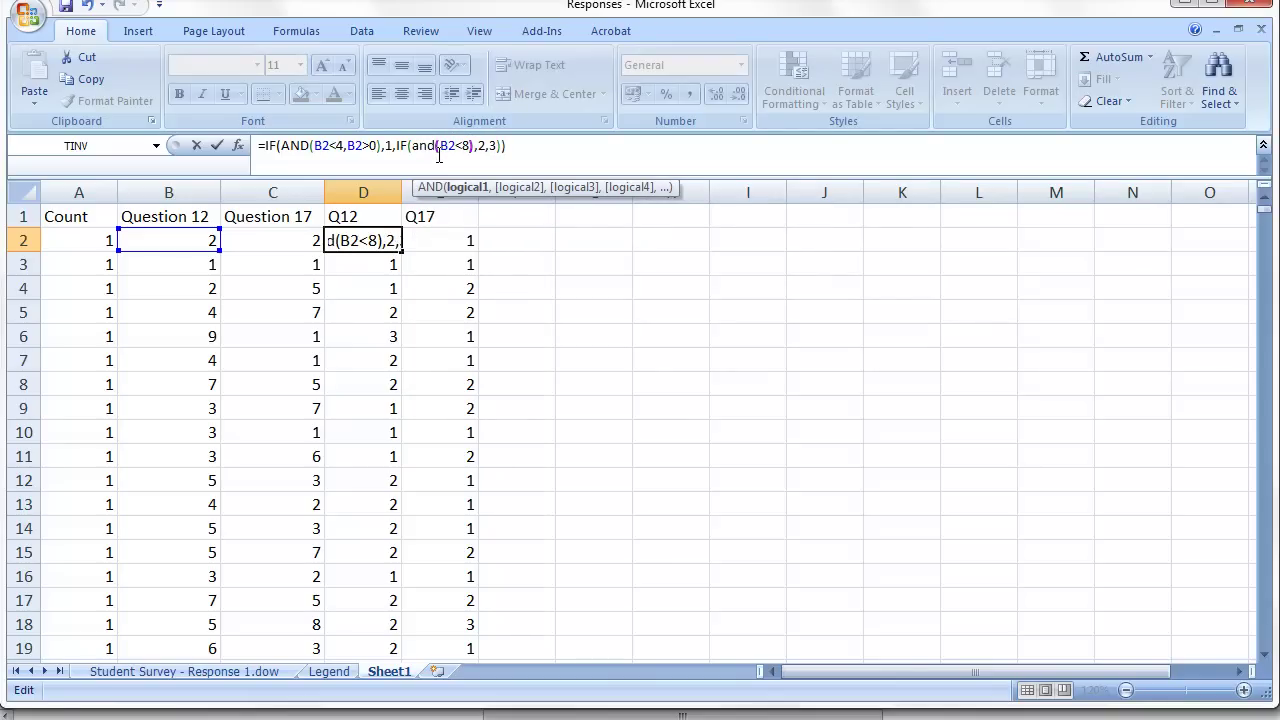
{"action": "key", "text": "Left"}
{"action": "key", "text": "Left"}
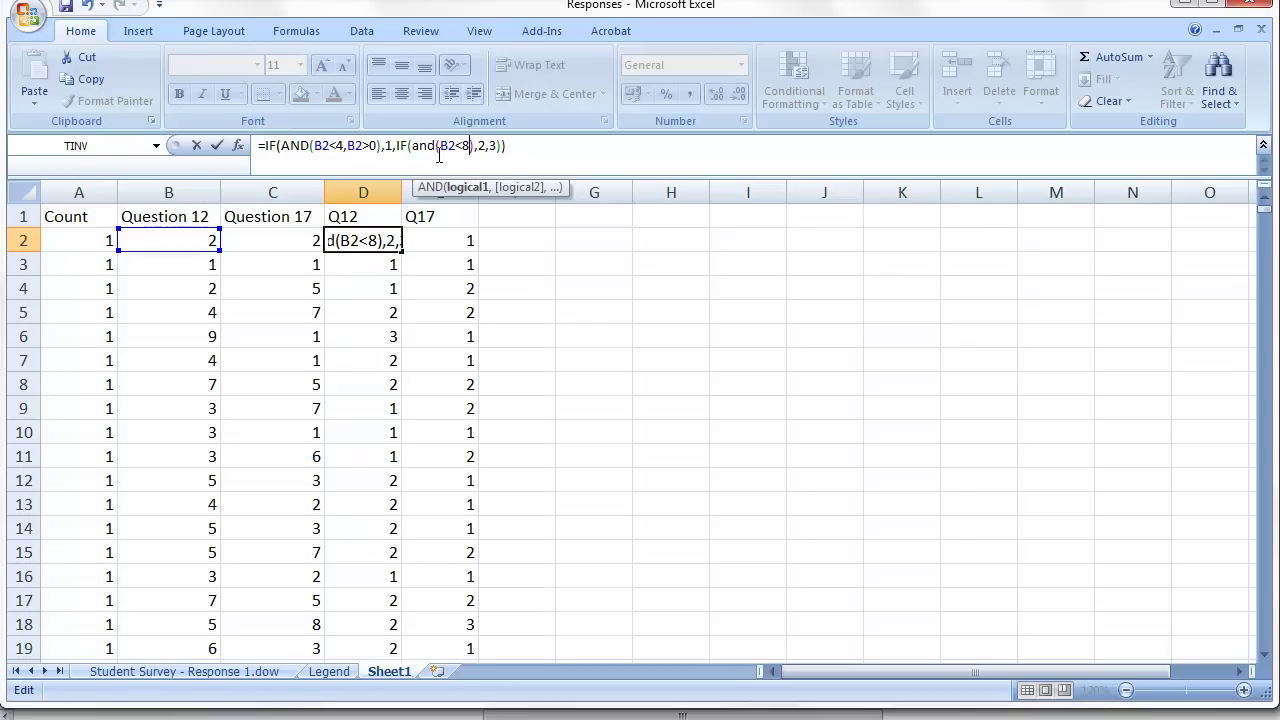
{"action": "type", "text": ",B2"}
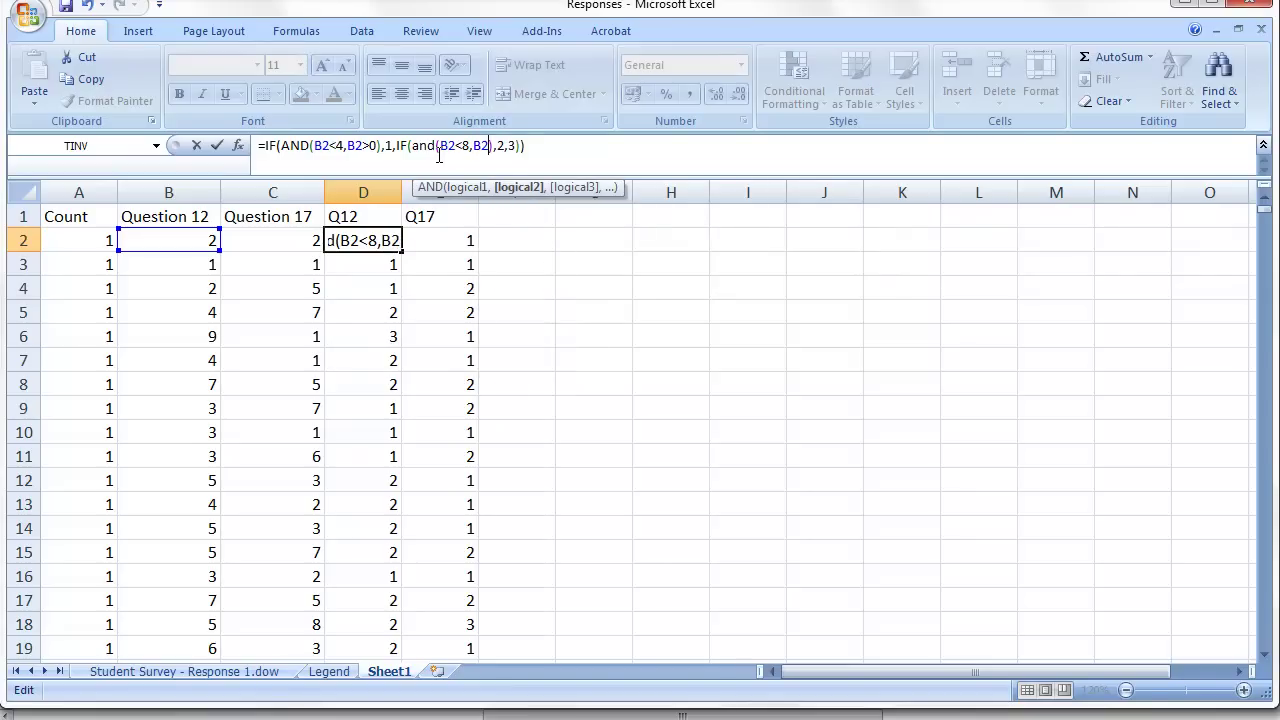
{"action": "type", "text": ">"}
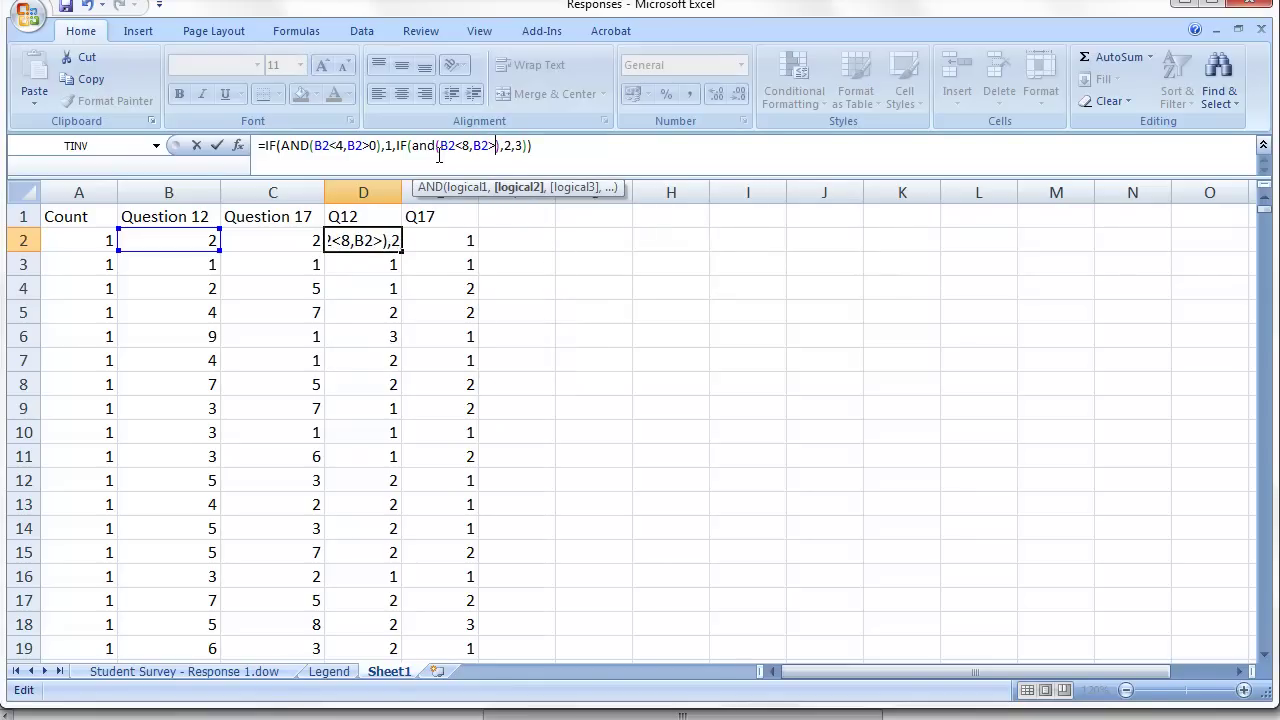
{"action": "type", "text": "3"}
Step: Replace the final value 3 in the D2 formula with IF(B2>7,3,"") and commit the formula
{"action": "left_click", "coordinate": [533, 147]}
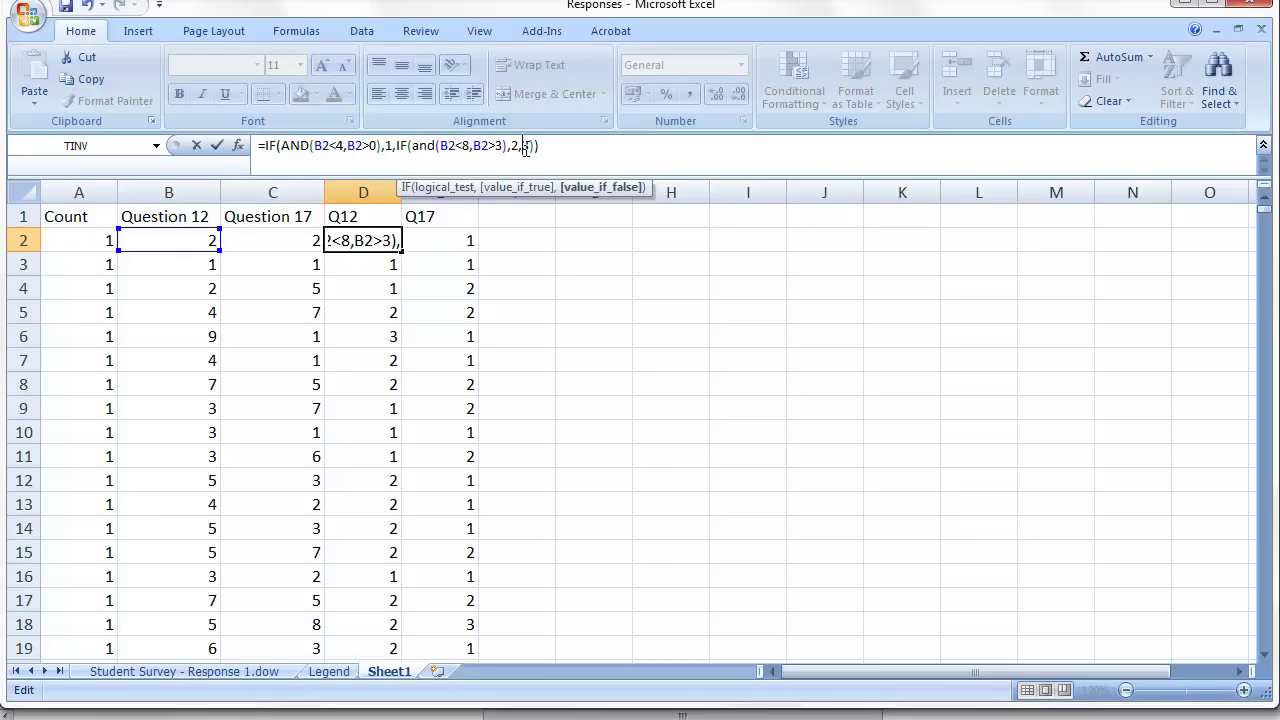
{"action": "type", "text": ")"}
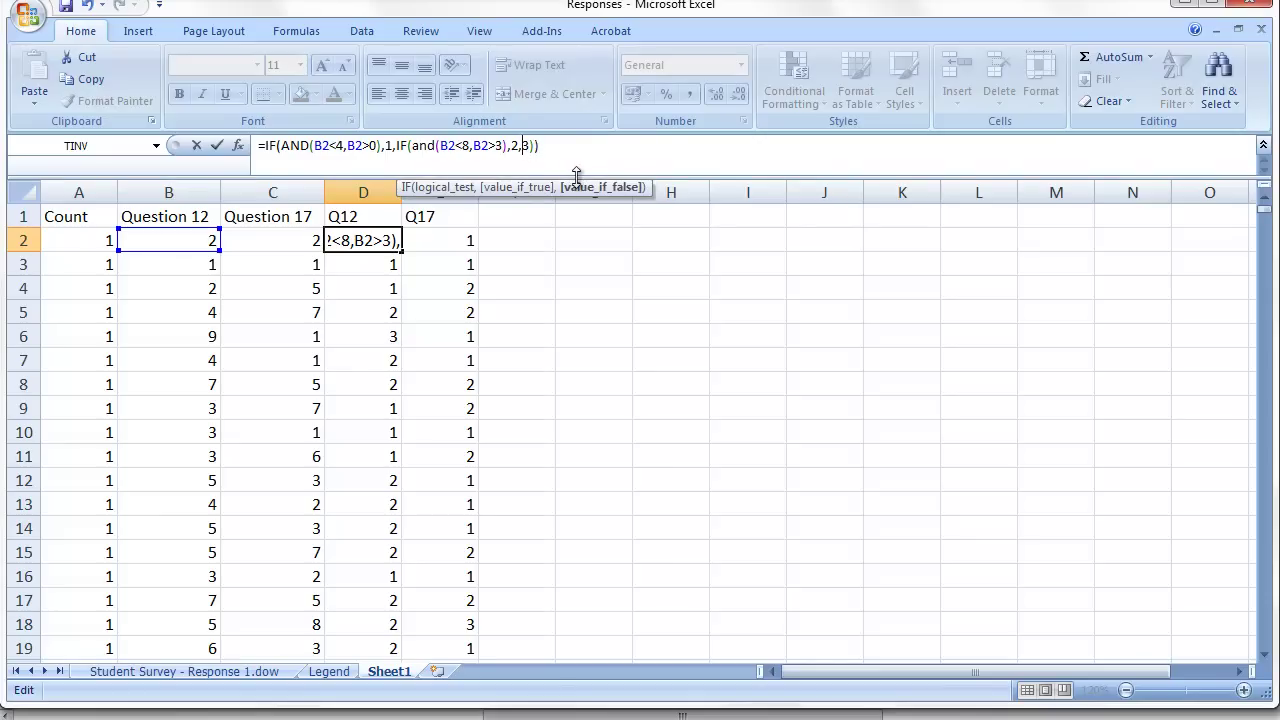
{"action": "key", "text": "Delete"}
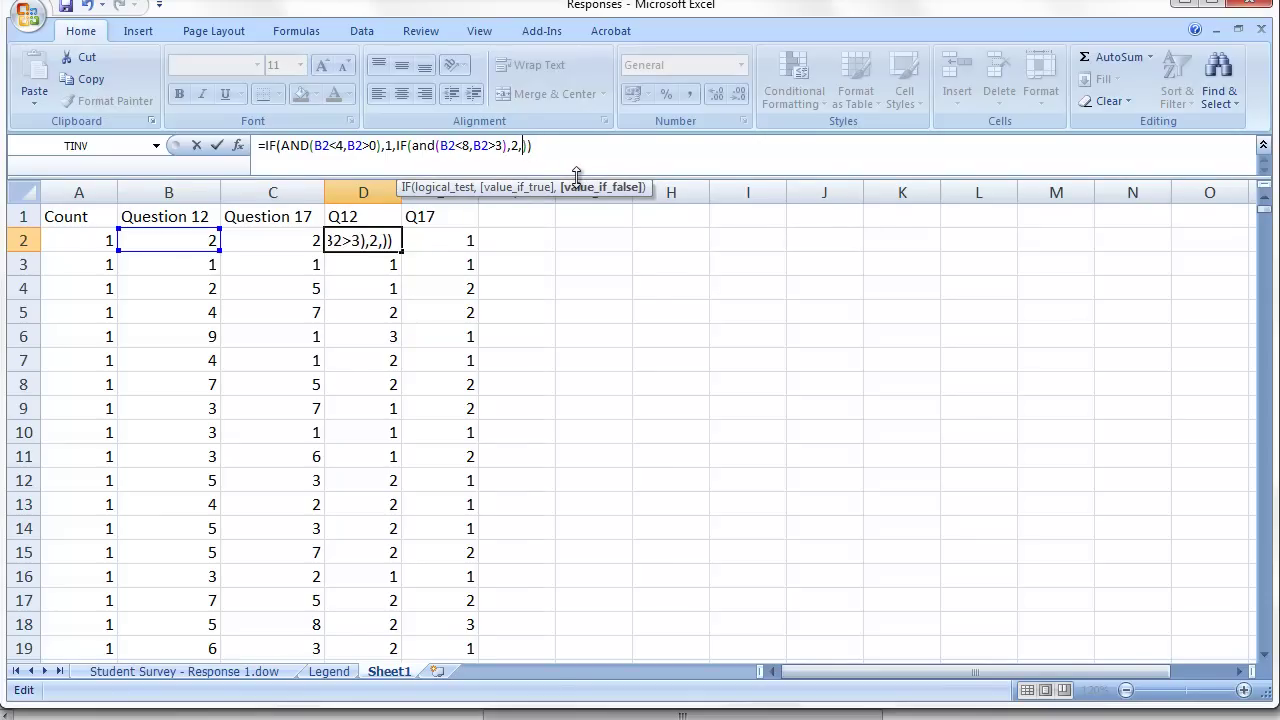
{"action": "type", "text": "if("}
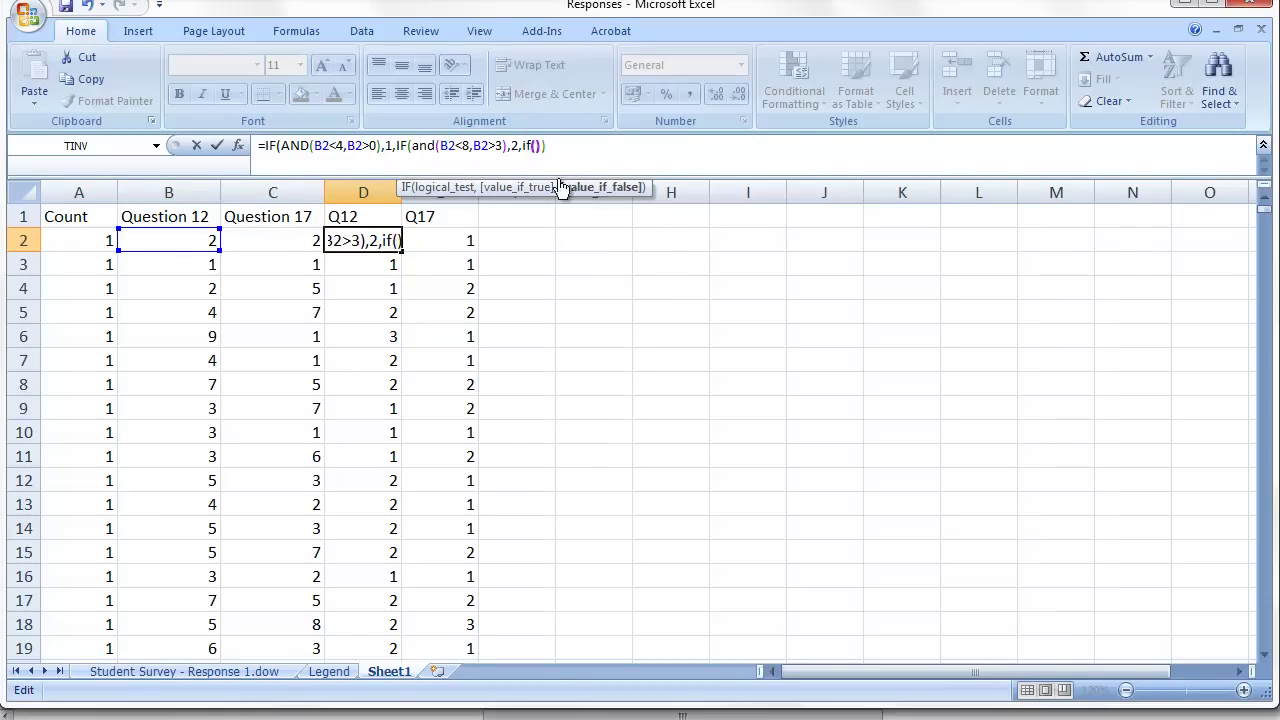
{"action": "left_click", "coordinate": [186, 240]}
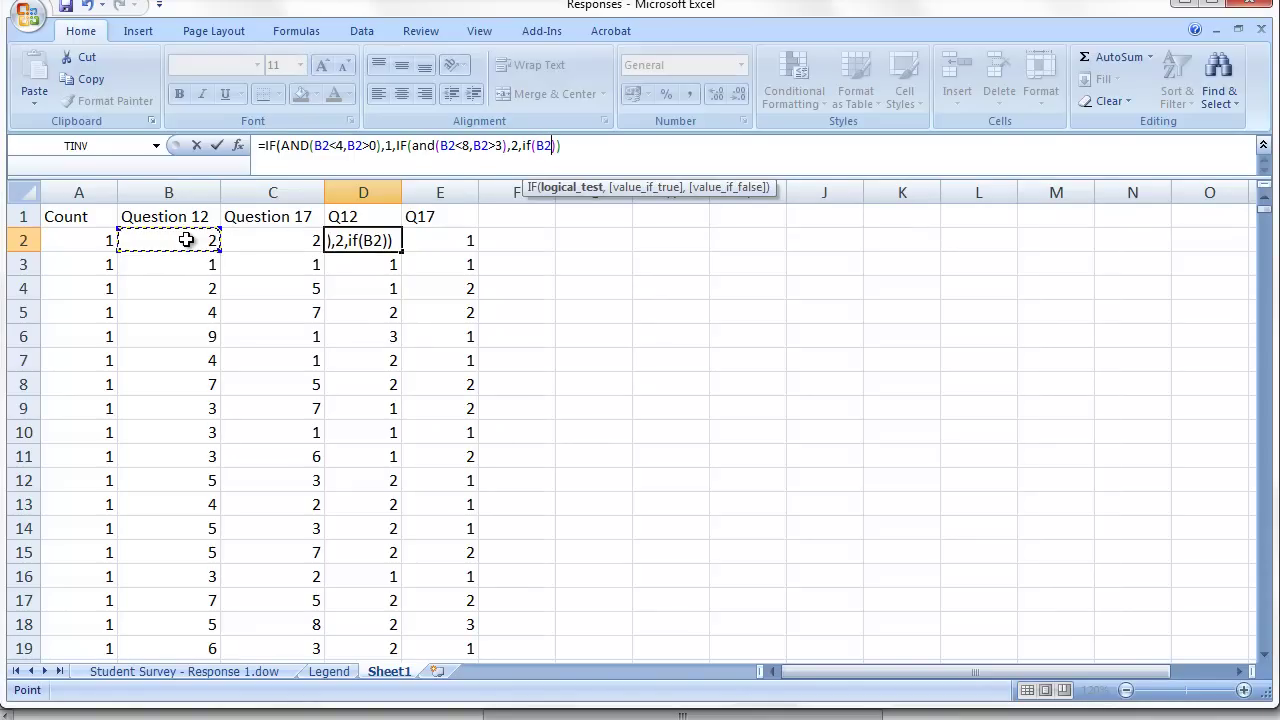
{"action": "type", "text": ">7,"}
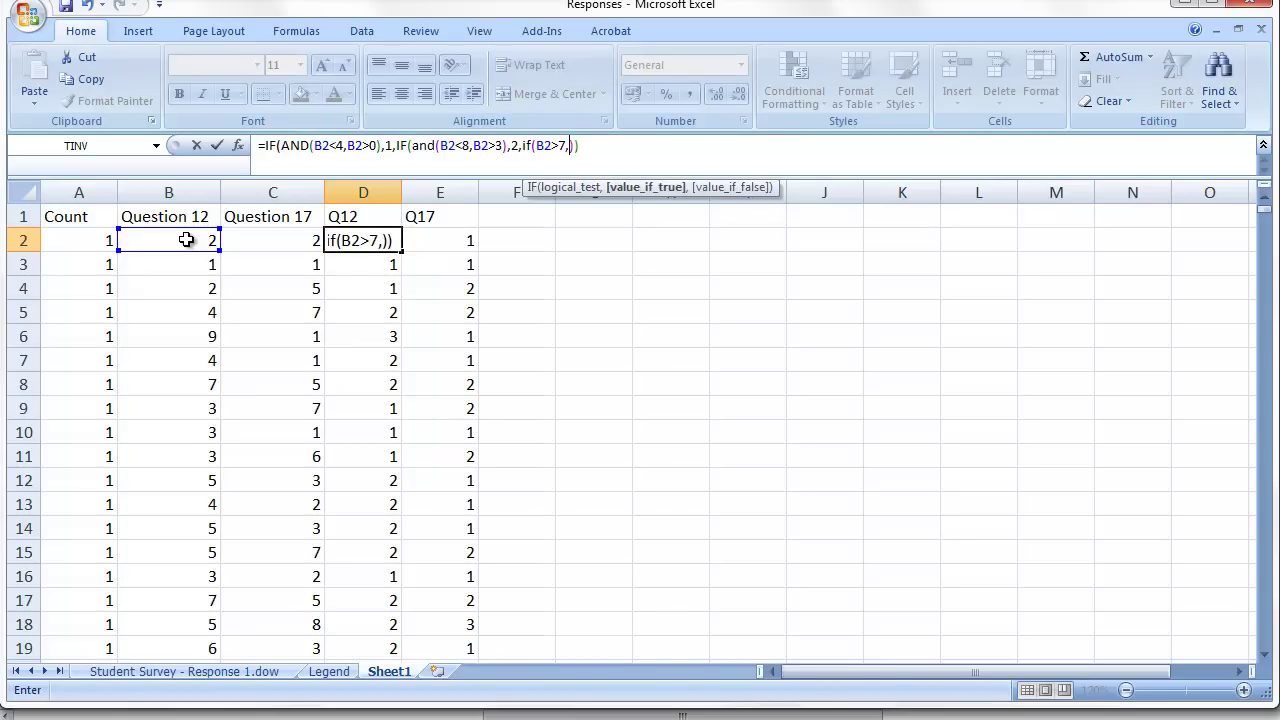
{"action": "type", "text": "3,\"\""}
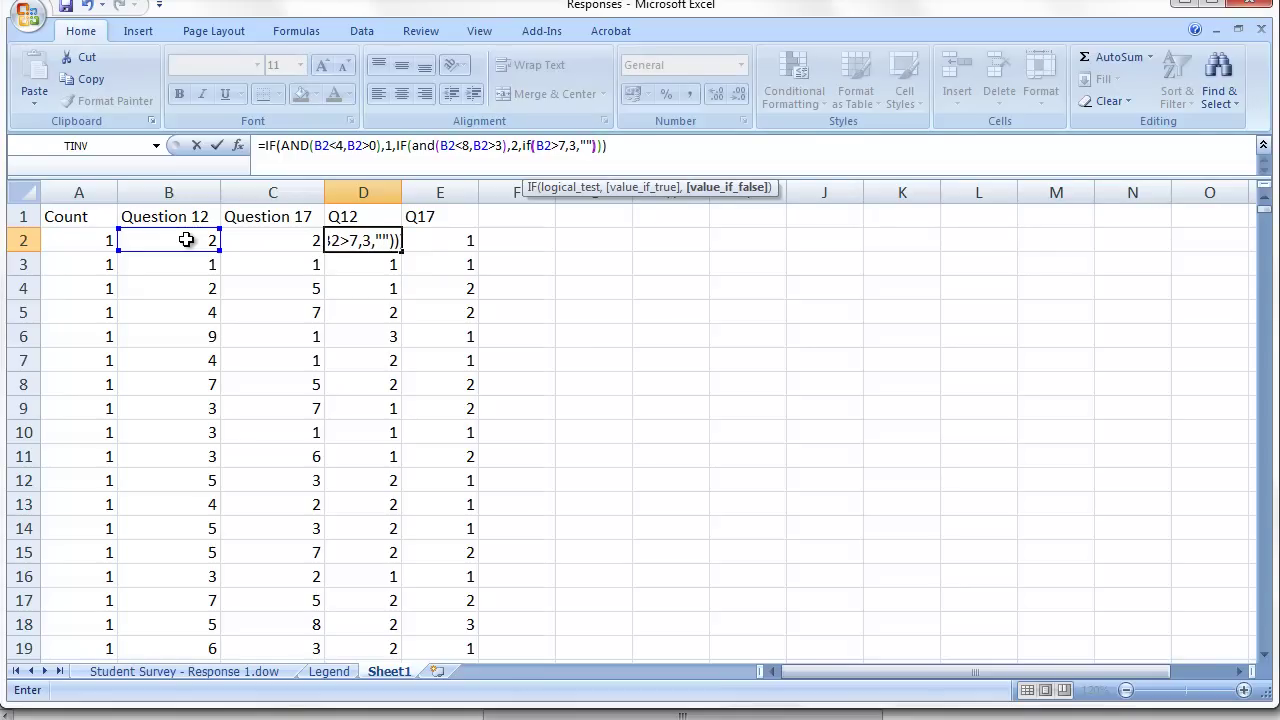
{"action": "key", "text": "Return"}
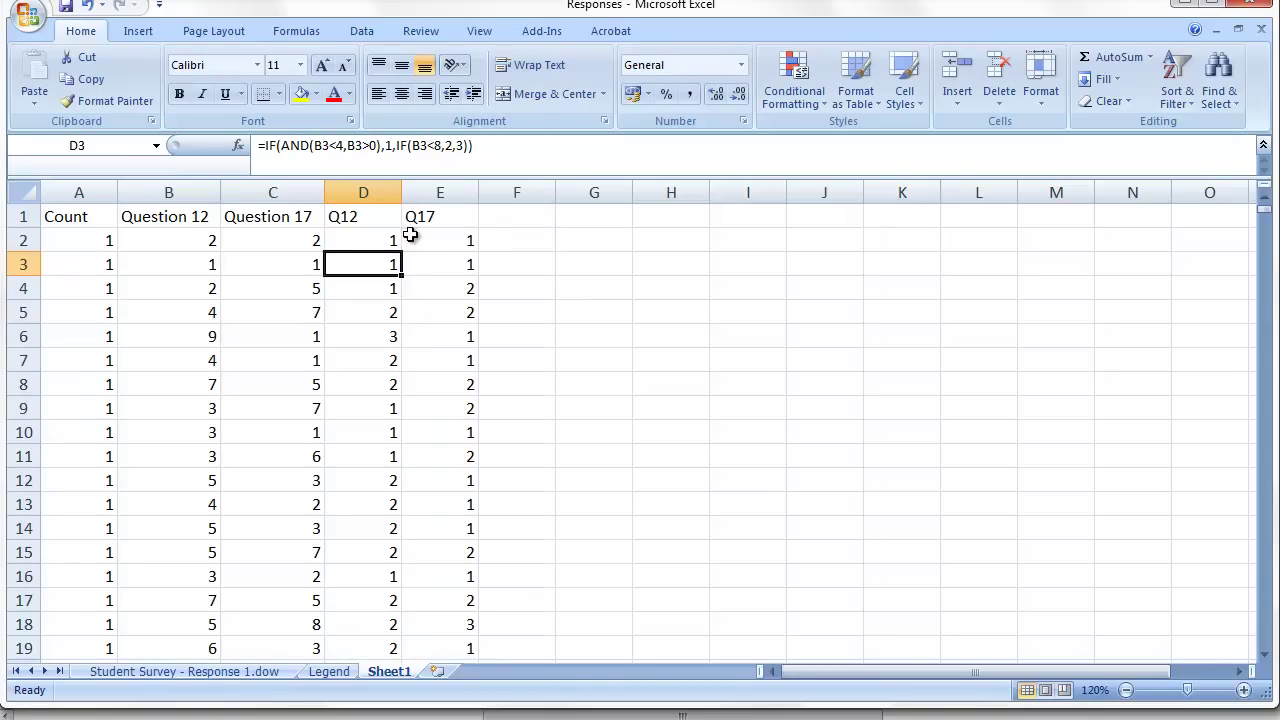
Step: Copy the three-condition D2 formula across to E2 and autofill both columns down the data
{"action": "left_click", "coordinate": [380, 241]}
{"action": "left_click_drag", "start_coordinate": [400, 251], "coordinate": [457, 255]}
{"action": "double_click", "coordinate": [479, 252]}
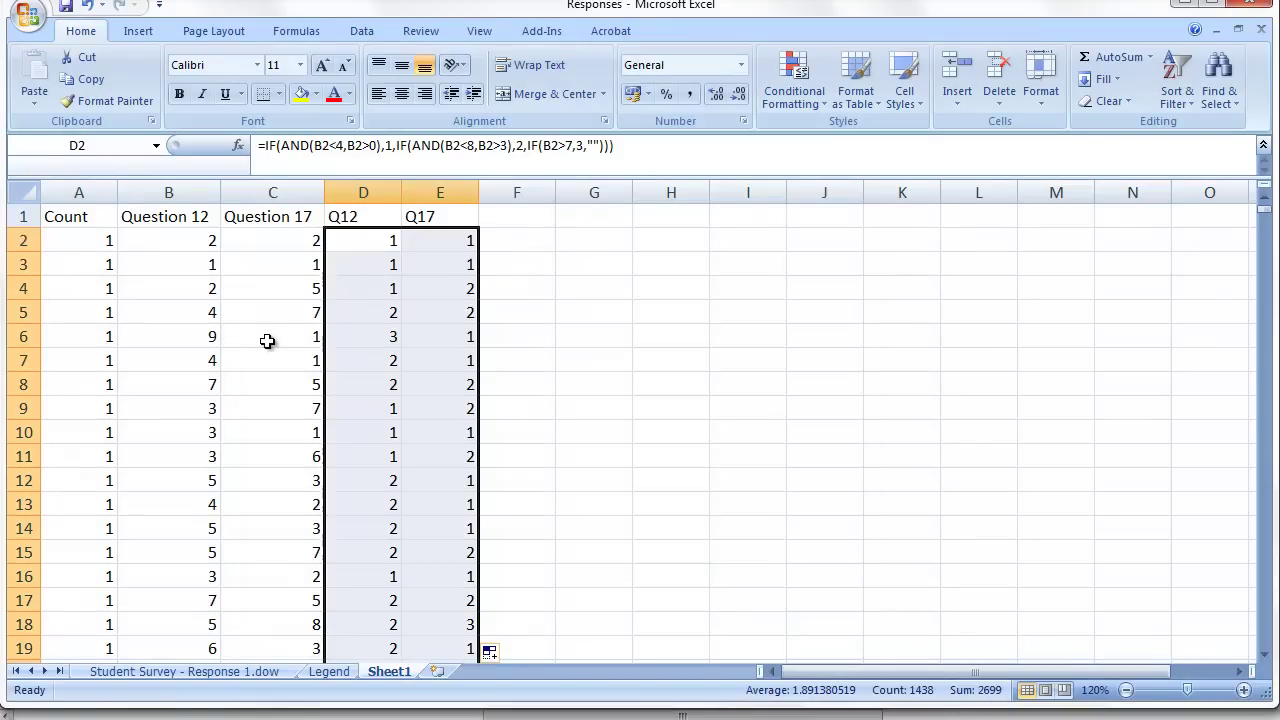
Step: Find the first blank Question 17 answer and check row 246's blank answers and the neighbouring formula in D247
{"action": "left_click", "coordinate": [270, 338]}
{"action": "key", "text": "End"}
{"action": "key", "text": "Down"}
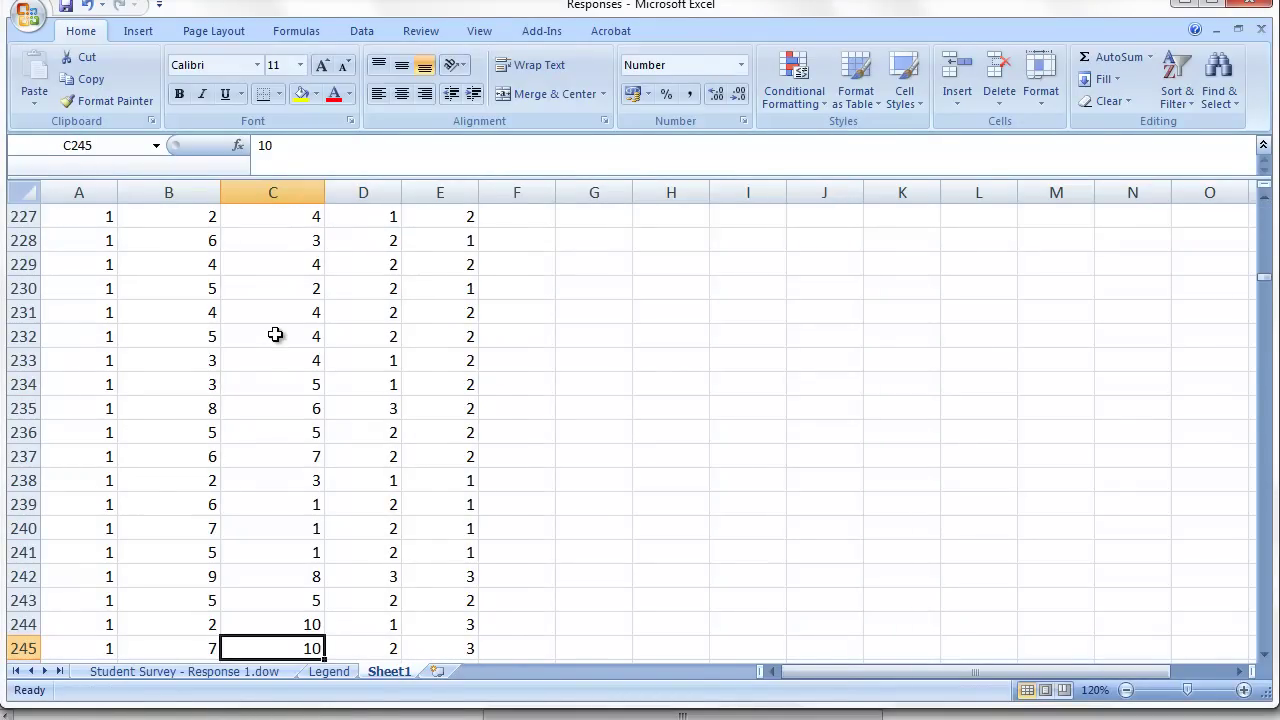
{"action": "scroll", "coordinate": [414, 372], "scroll_direction": "down", "scroll_amount": 1}
{"action": "left_click", "coordinate": [295, 606]}
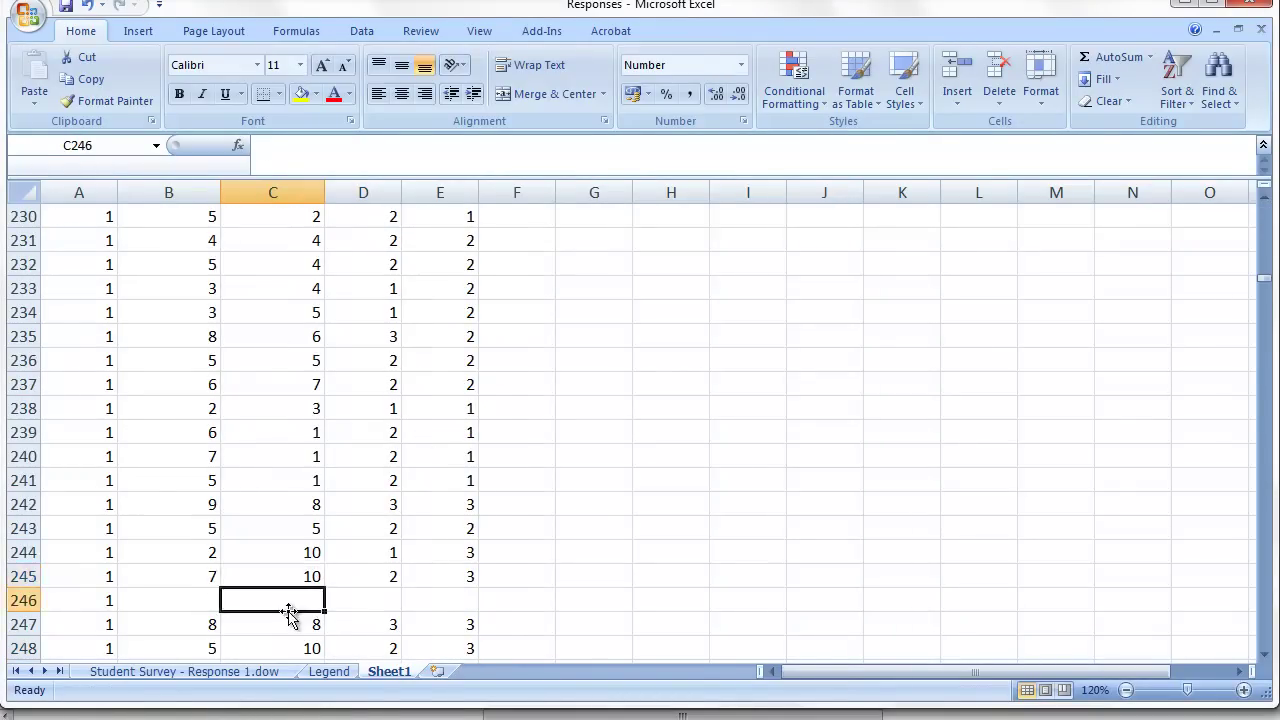
{"action": "left_click", "coordinate": [380, 623]}
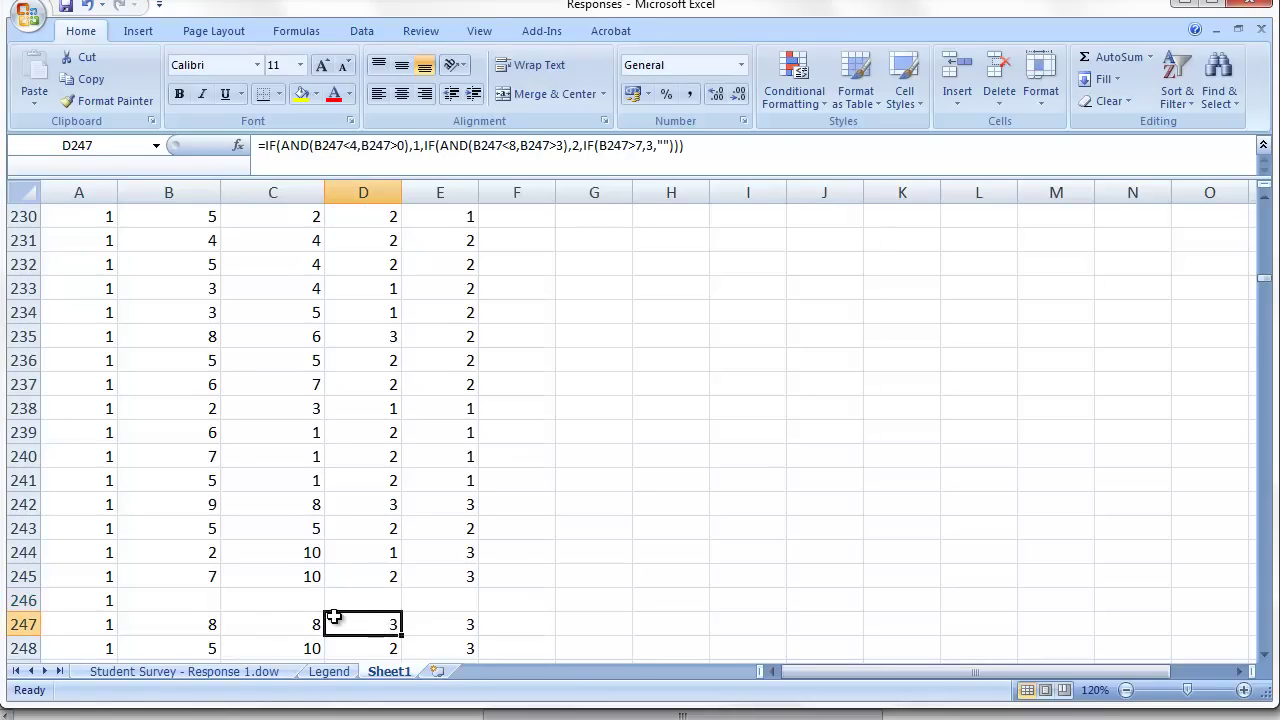
{"action": "left_click", "coordinate": [292, 601]}
{"action": "left_click", "coordinate": [190, 601]}
{"action": "left_click", "coordinate": [268, 602]}
Step: Check the blank Question 12 answers in B257:B258 against their Q12 groups in D257:D258
{"action": "scroll", "coordinate": [270, 601], "scroll_direction": "down", "scroll_amount": 8}
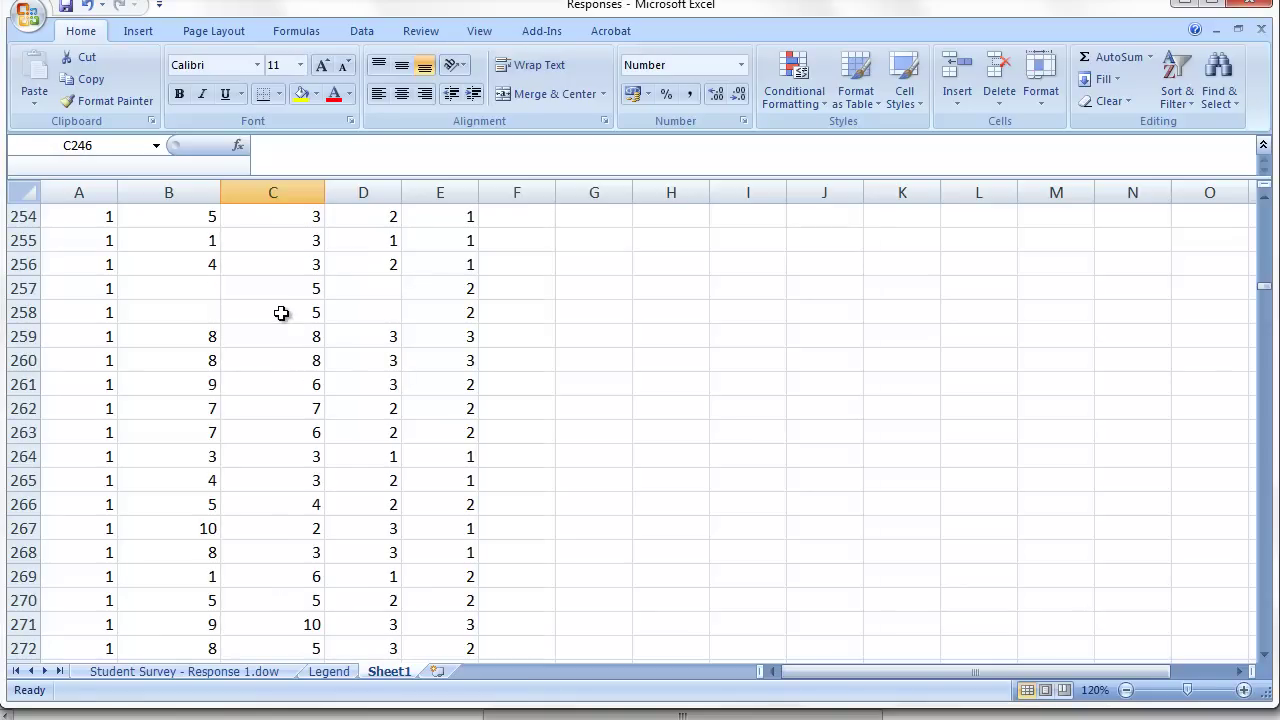
{"action": "left_click_drag", "start_coordinate": [182, 289], "coordinate": [186, 309]}
{"action": "left_click_drag", "start_coordinate": [368, 290], "coordinate": [370, 310]}
{"action": "left_click", "coordinate": [452, 426]}
Step: Copy the entire Q12 and Q17 group columns, D and E
{"action": "scroll", "coordinate": [451, 426], "scroll_direction": "up", "scroll_amount": 5}
{"action": "scroll", "coordinate": [451, 426], "scroll_direction": "up", "scroll_amount": 4}
{"action": "left_click_drag", "start_coordinate": [1266, 277], "coordinate": [1270, 205]}
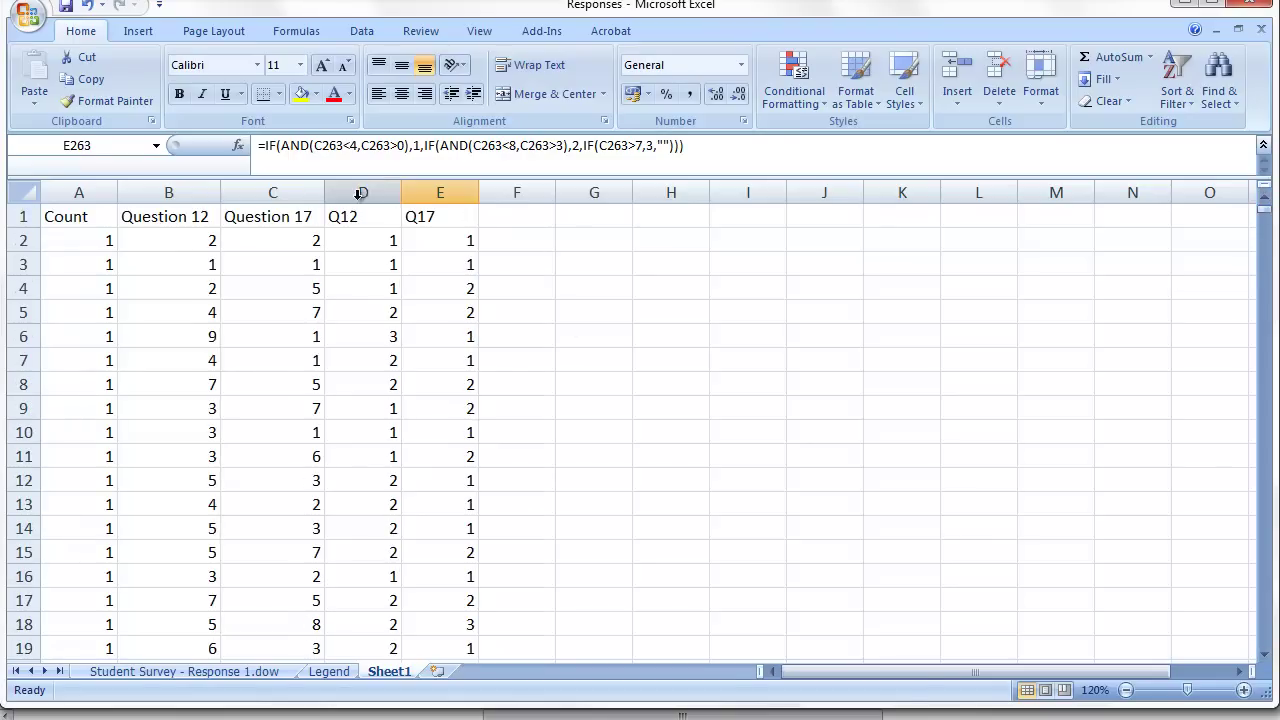
{"action": "left_click_drag", "start_coordinate": [363, 192], "coordinate": [420, 192]}
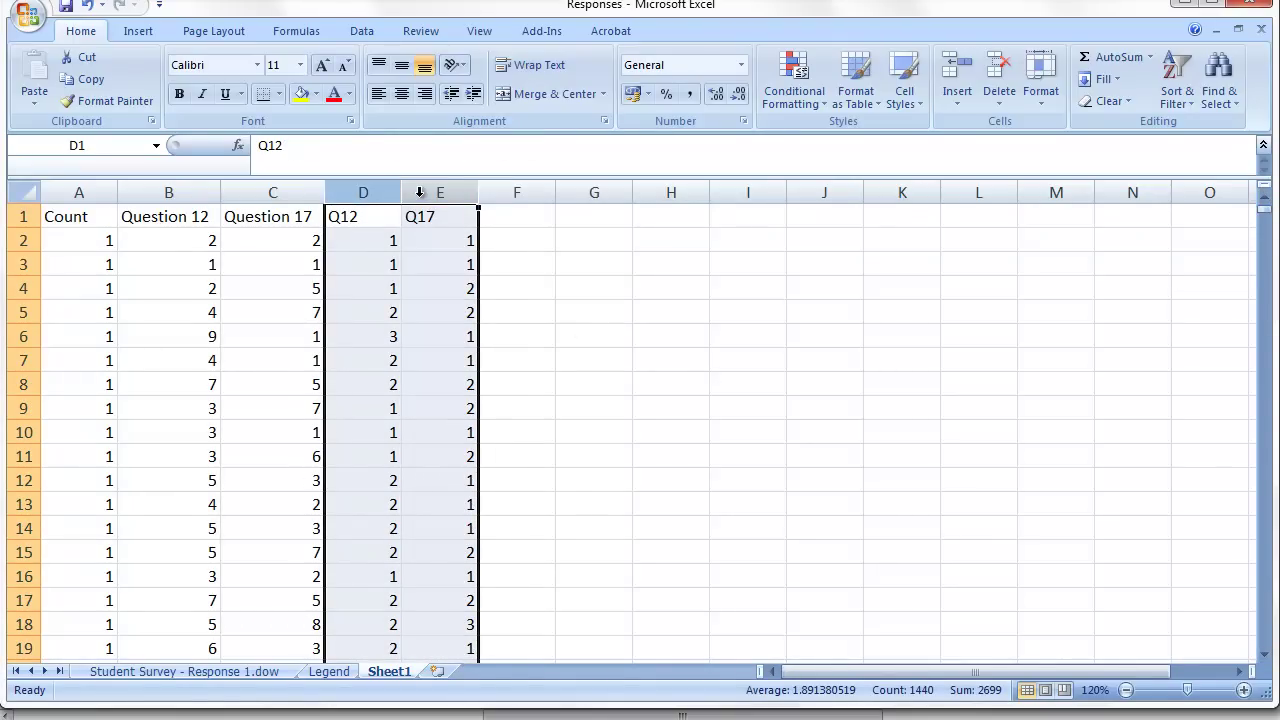
{"action": "key", "text": "ctrl+c"}
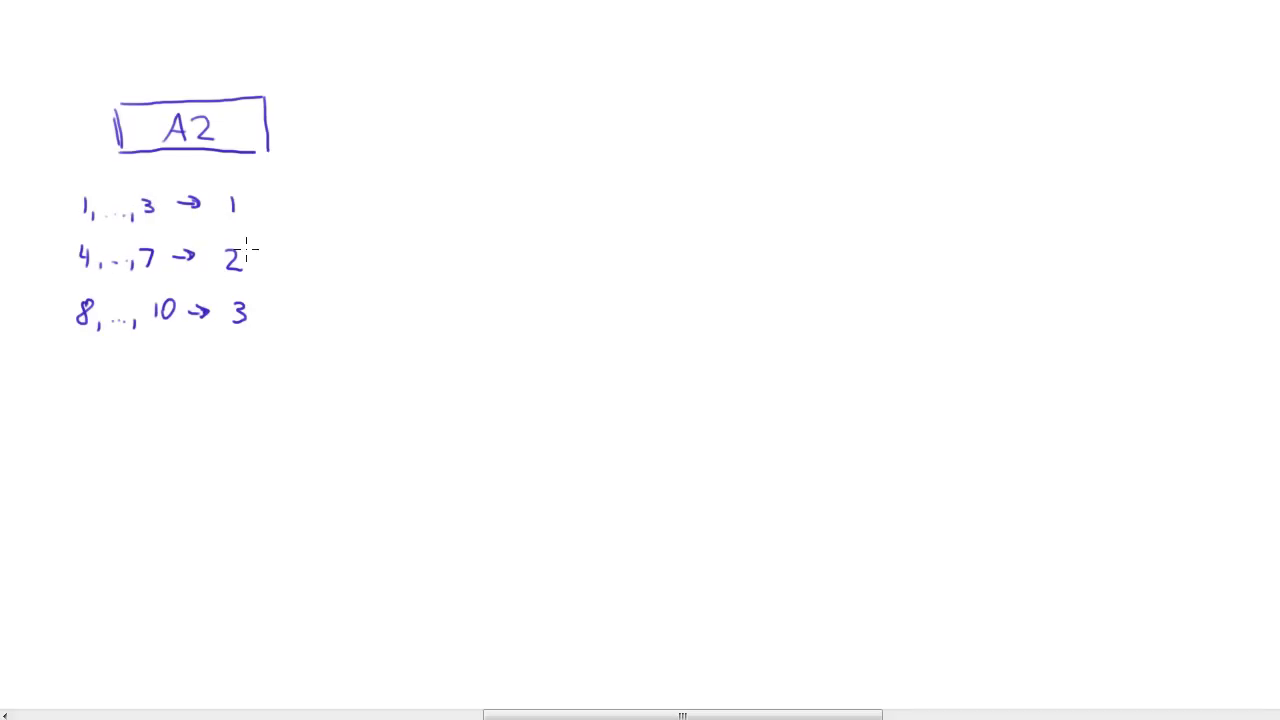
Step: Switch to the whiteboard and handwrite the first rule, "if A2<4 AND A2>0 → 1"
{"action": "mouse_move", "coordinate": [398, 127]}
{"action": "left_mouse_down"}
{"action": "mouse_move", "coordinate": [400, 138]}
{"action": "mouse_move", "coordinate": [420, 109]}
{"action": "mouse_move", "coordinate": [410, 160]}
{"action": "left_mouse_up"}
{"action": "left_click", "coordinate": [402, 107]}
{"action": "mouse_move", "coordinate": [497, 140]}
{"action": "left_mouse_down"}
{"action": "mouse_move", "coordinate": [513, 103]}
{"action": "mouse_move", "coordinate": [516, 139]}
{"action": "mouse_move", "coordinate": [578, 118]}
{"action": "mouse_move", "coordinate": [578, 138]}
{"action": "mouse_move", "coordinate": [606, 128]}
{"action": "mouse_move", "coordinate": [602, 142]}
{"action": "left_mouse_up"}
{"action": "left_click_drag", "start_coordinate": [915, 128], "coordinate": [943, 127]}
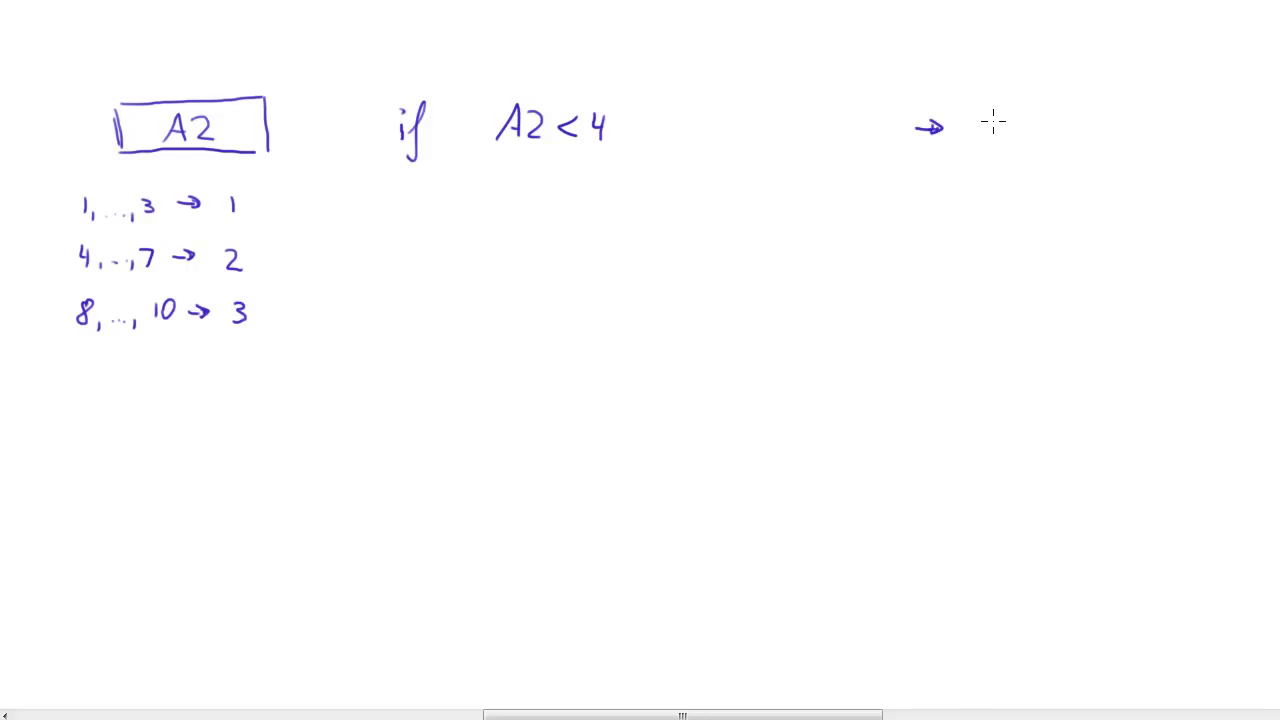
{"action": "left_click_drag", "start_coordinate": [1003, 117], "coordinate": [996, 145]}
{"action": "mouse_move", "coordinate": [636, 139]}
{"action": "left_mouse_down"}
{"action": "mouse_move", "coordinate": [646, 118]}
{"action": "mouse_move", "coordinate": [657, 138]}
{"action": "mouse_move", "coordinate": [672, 118]}
{"action": "mouse_move", "coordinate": [752, 138]}
{"action": "mouse_move", "coordinate": [774, 128]}
{"action": "mouse_move", "coordinate": [780, 140]}
{"action": "mouse_move", "coordinate": [834, 116]}
{"action": "left_mouse_up"}
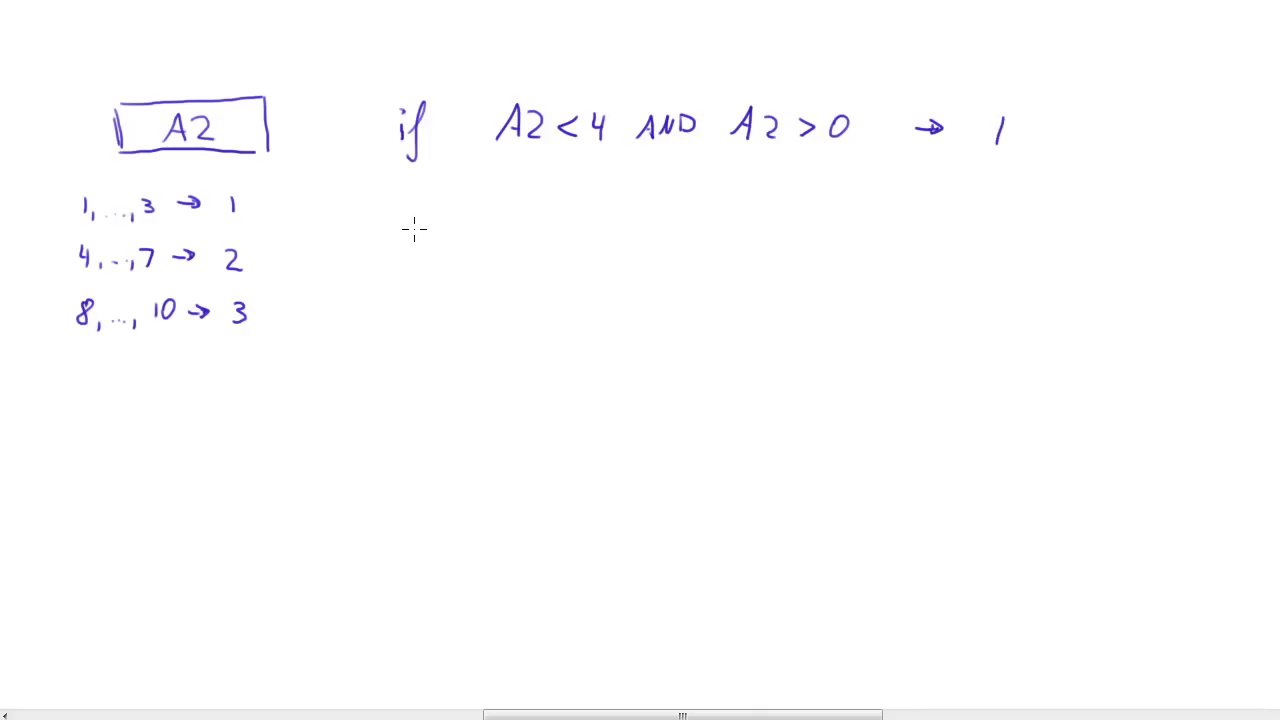
Step: Handwrite an "else { }" block below the first rule, containing "if A2<8 → 2"
{"action": "mouse_move", "coordinate": [400, 232]}
{"action": "left_mouse_down"}
{"action": "mouse_move", "coordinate": [442, 218]}
{"action": "mouse_move", "coordinate": [456, 238]}
{"action": "left_mouse_up"}
{"action": "left_click_drag", "start_coordinate": [491, 200], "coordinate": [487, 254]}
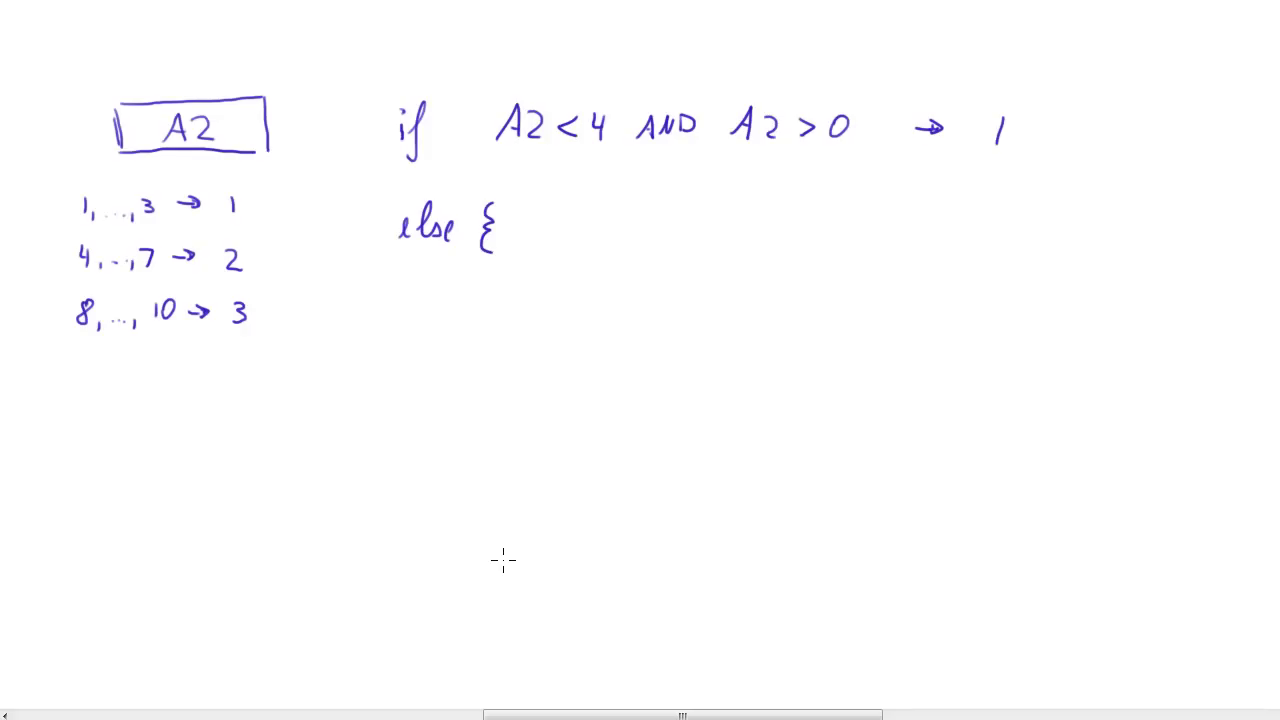
{"action": "left_click_drag", "start_coordinate": [501, 568], "coordinate": [497, 616]}
{"action": "left_click_drag", "start_coordinate": [533, 226], "coordinate": [535, 250]}
{"action": "left_click_drag", "start_coordinate": [556, 206], "coordinate": [540, 266]}
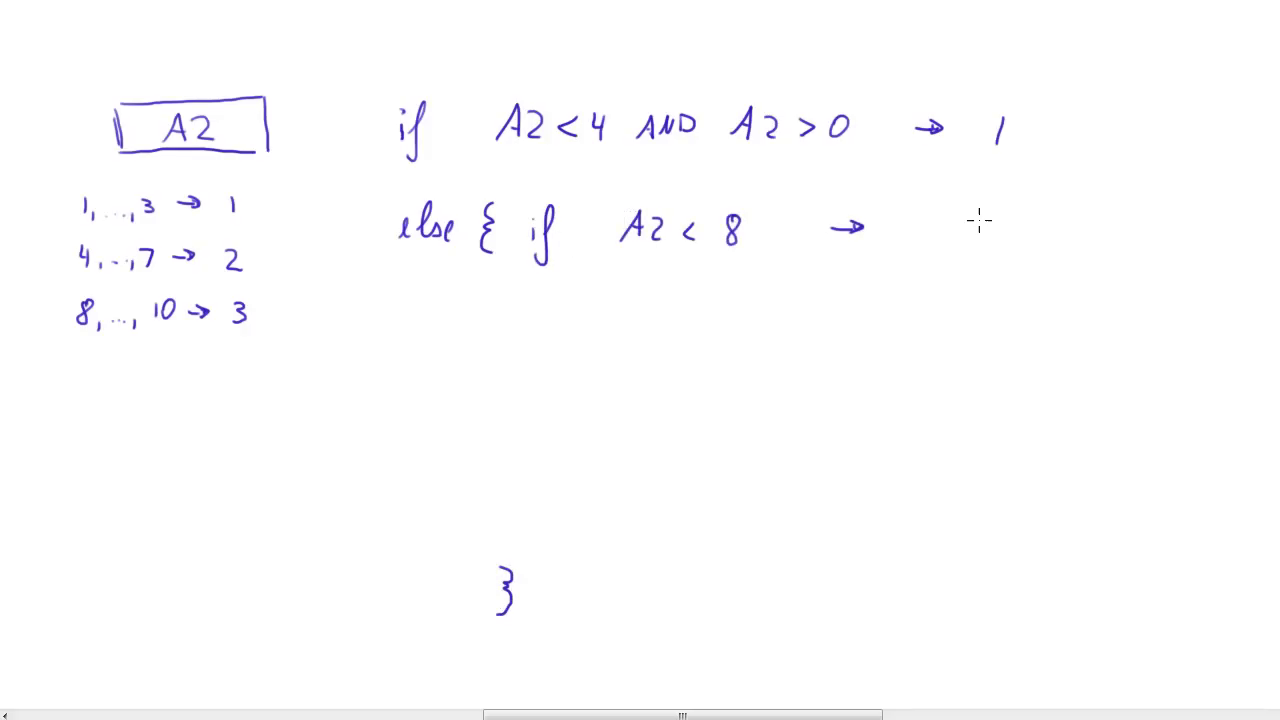
{"action": "left_click_drag", "start_coordinate": [977, 214], "coordinate": [993, 240]}
Step: Handwrite a nested "else { }" block under the second rule, with "→ 3" as its result
{"action": "mouse_move", "coordinate": [533, 328]}
{"action": "left_mouse_down"}
{"action": "mouse_move", "coordinate": [588, 332]}
{"action": "mouse_move", "coordinate": [618, 310]}
{"action": "mouse_move", "coordinate": [612, 326]}
{"action": "mouse_move", "coordinate": [637, 342]}
{"action": "left_mouse_up"}
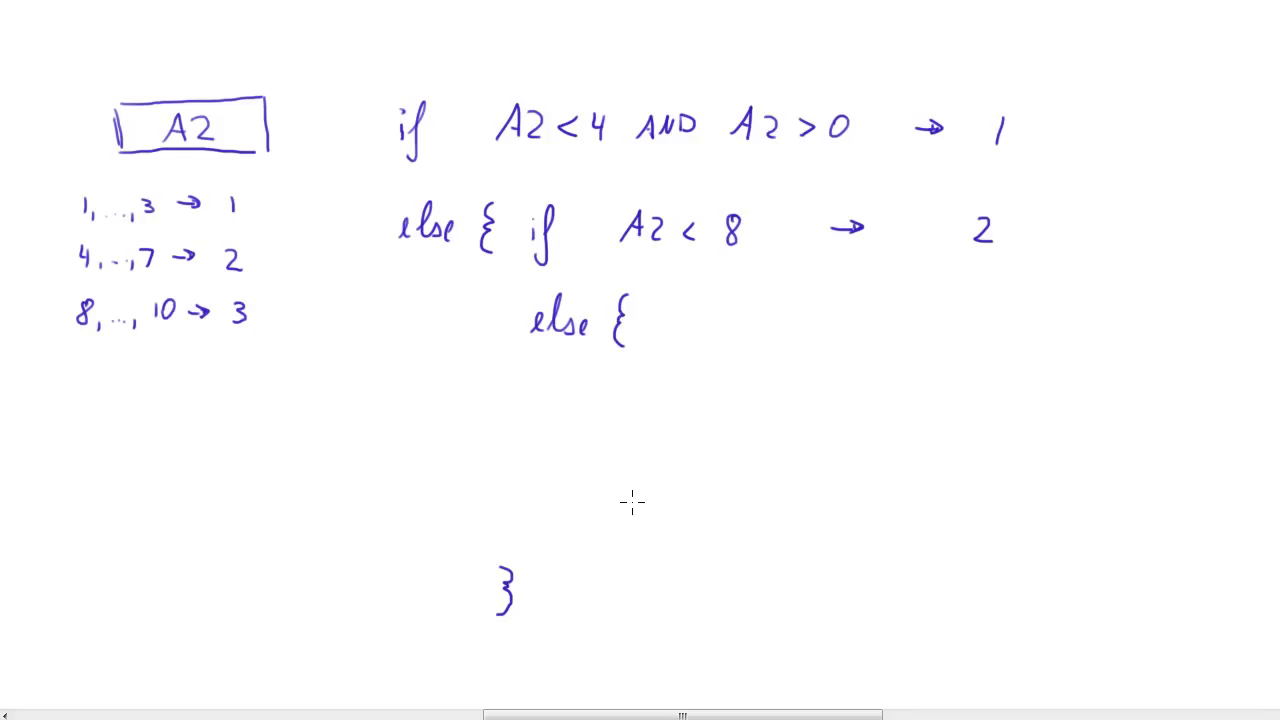
{"action": "mouse_move", "coordinate": [627, 505]}
{"action": "left_mouse_down"}
{"action": "mouse_move", "coordinate": [640, 517]}
{"action": "mouse_move", "coordinate": [618, 551]}
{"action": "left_mouse_up"}
{"action": "mouse_move", "coordinate": [907, 437]}
{"action": "left_mouse_down"}
{"action": "mouse_move", "coordinate": [996, 446]}
{"action": "mouse_move", "coordinate": [985, 455]}
{"action": "left_mouse_up"}
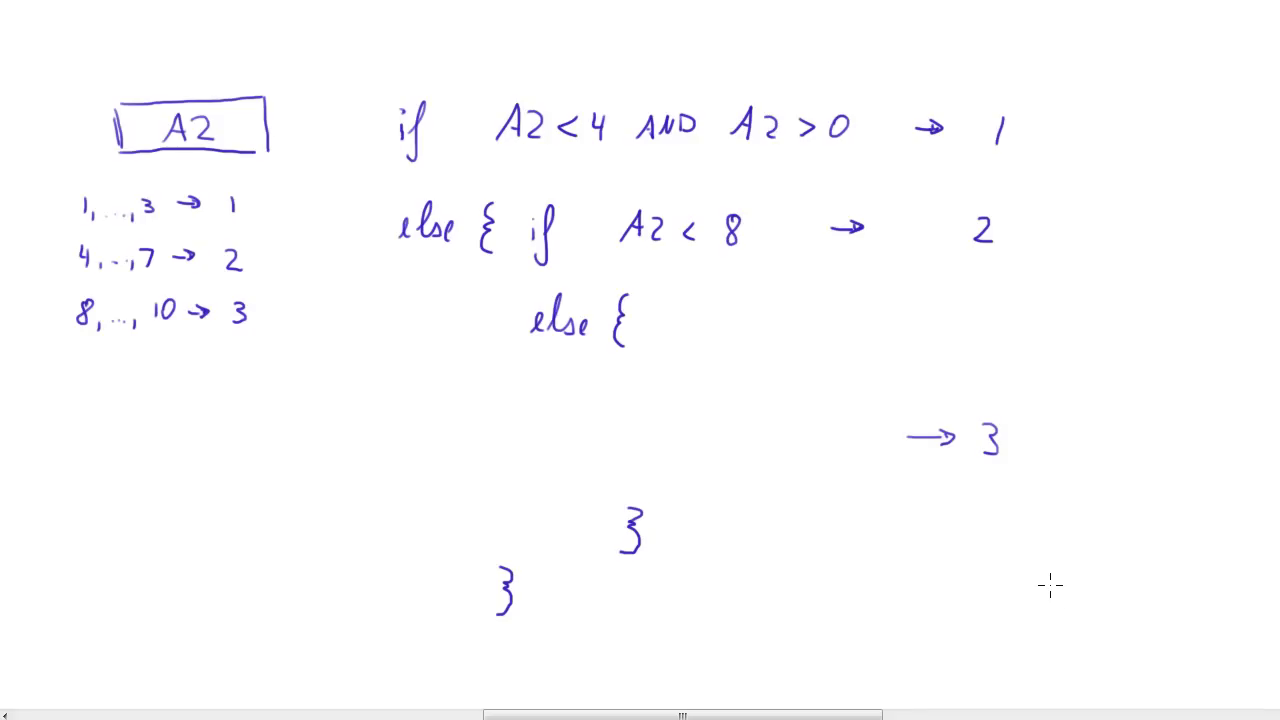
Step: Handwrite the note "Case A2="" ! no response" in red below the category list
{"action": "mouse_move", "coordinate": [138, 480]}
{"action": "left_mouse_down"}
{"action": "mouse_move", "coordinate": [150, 455]}
{"action": "mouse_move", "coordinate": [192, 472]}
{"action": "left_mouse_up"}
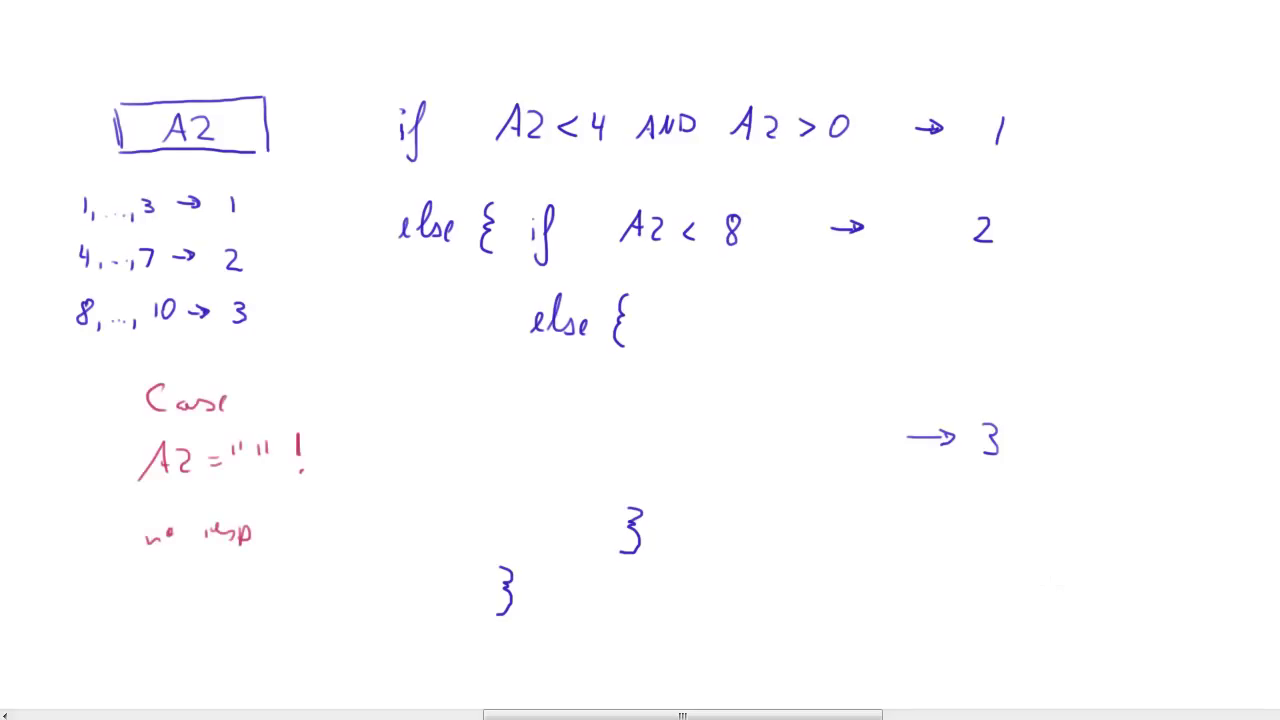
{"action": "left_click_drag", "start_coordinate": [256, 532], "coordinate": [316, 522]}
Step: Handwrite "if A2>0 → 3" in red inside the innermost else block, with a further "else" block under it
{"action": "left_click_drag", "start_coordinate": [674, 326], "coordinate": [680, 372]}
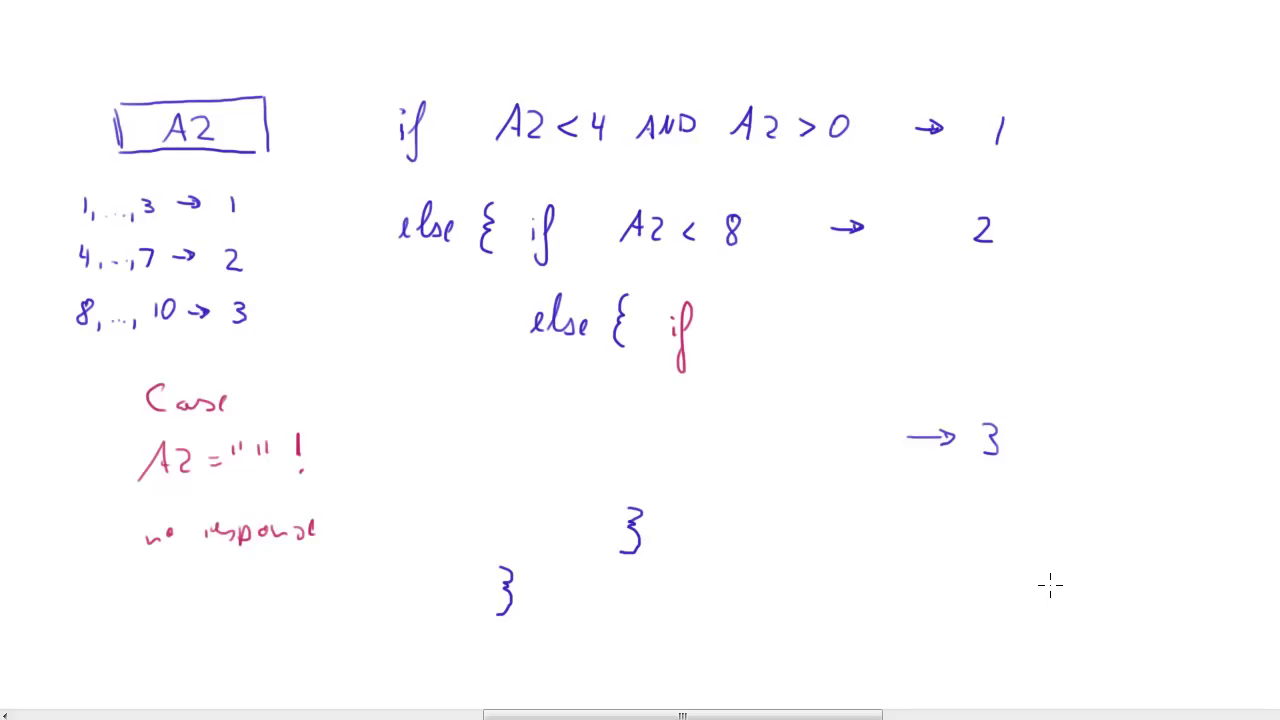
{"action": "mouse_move", "coordinate": [728, 340]}
{"action": "left_mouse_down"}
{"action": "mouse_move", "coordinate": [744, 313]}
{"action": "mouse_move", "coordinate": [748, 340]}
{"action": "mouse_move", "coordinate": [772, 340]}
{"action": "left_mouse_up"}
{"action": "mouse_move", "coordinate": [795, 321]}
{"action": "left_mouse_down"}
{"action": "mouse_move", "coordinate": [795, 334]}
{"action": "mouse_move", "coordinate": [828, 316]}
{"action": "mouse_move", "coordinate": [908, 327]}
{"action": "left_mouse_up"}
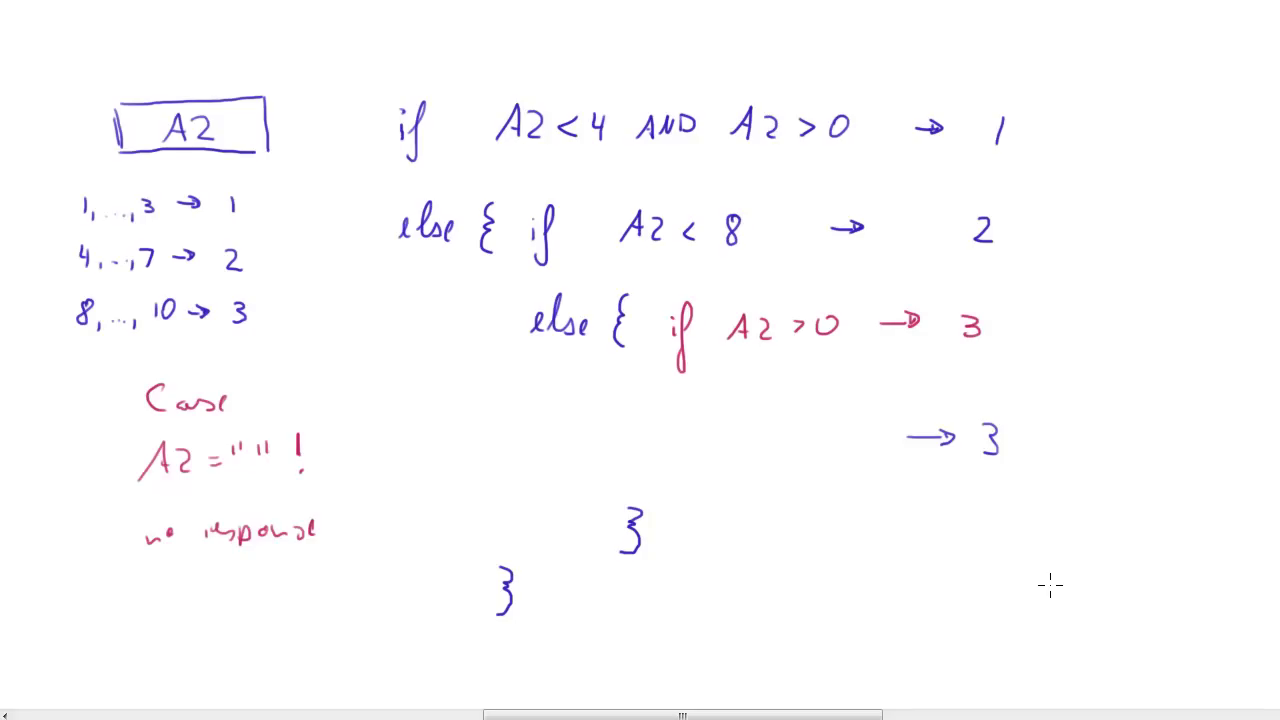
{"action": "left_click_drag", "start_coordinate": [682, 410], "coordinate": [734, 418]}
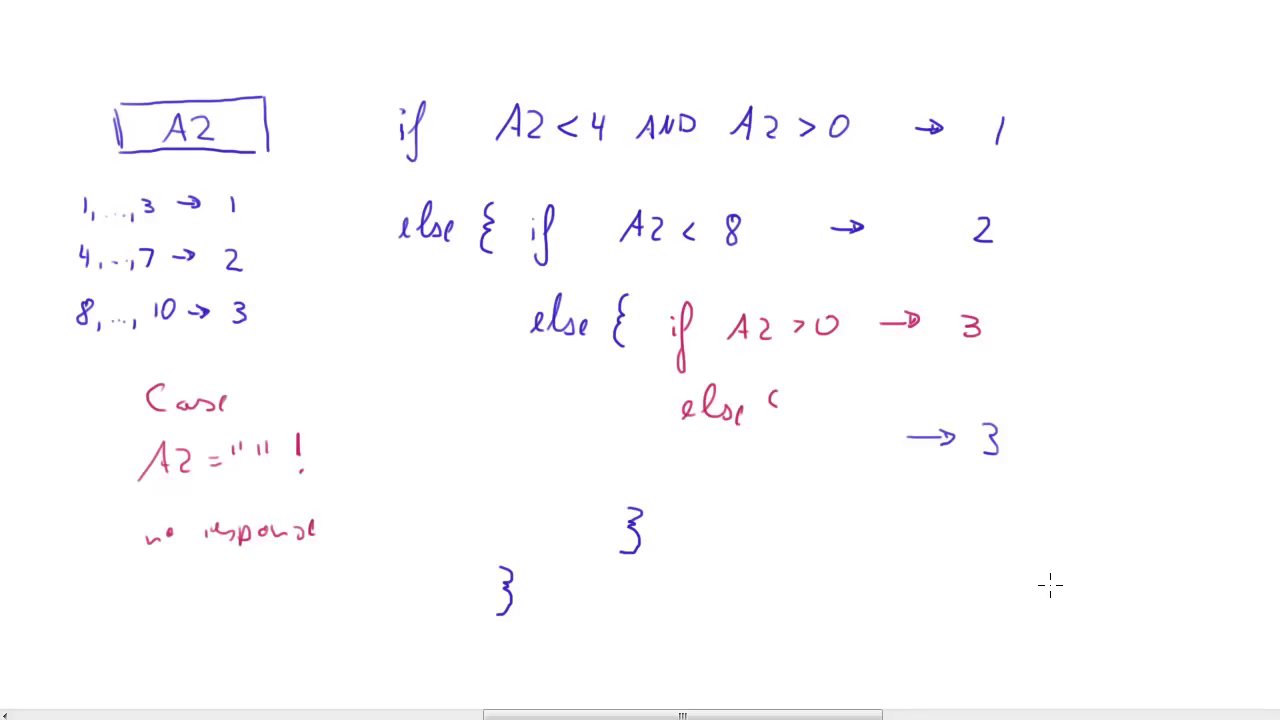
{"action": "left_click_drag", "start_coordinate": [772, 421], "coordinate": [786, 447]}
{"action": "left_click_drag", "start_coordinate": [988, 427], "coordinate": [1000, 452]}
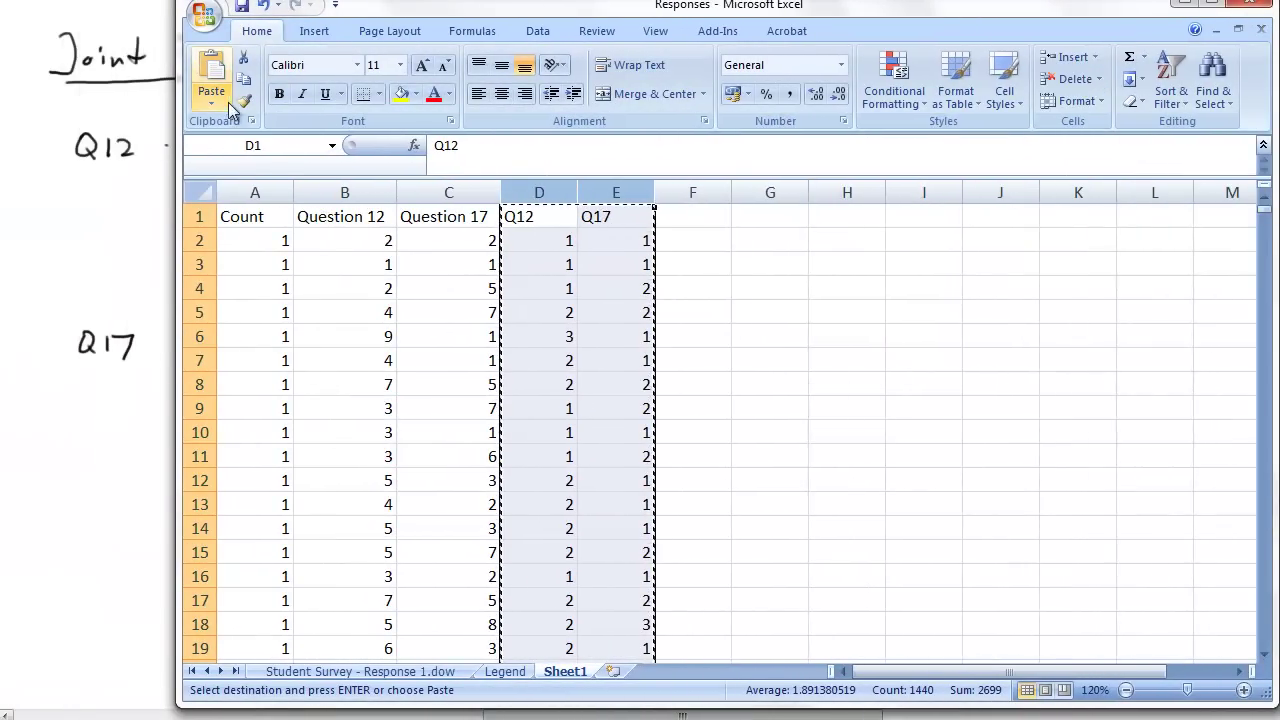
Step: Switch to the Responses workbook in Excel, paste the copied Q12 and Q17 columns over themselves as values, and widen the window
{"action": "left_click", "coordinate": [212, 103]}
{"action": "left_click", "coordinate": [238, 170]}
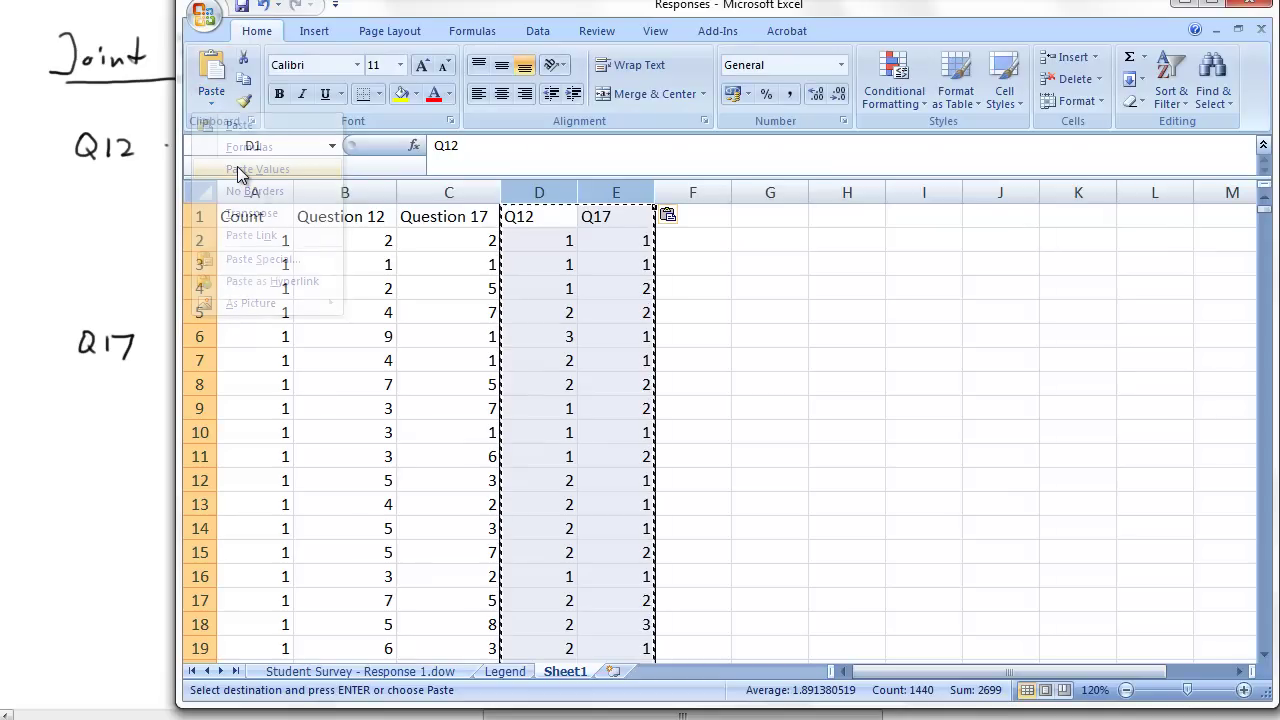
{"action": "left_click_drag", "start_coordinate": [180, 240], "coordinate": [4, 240]}
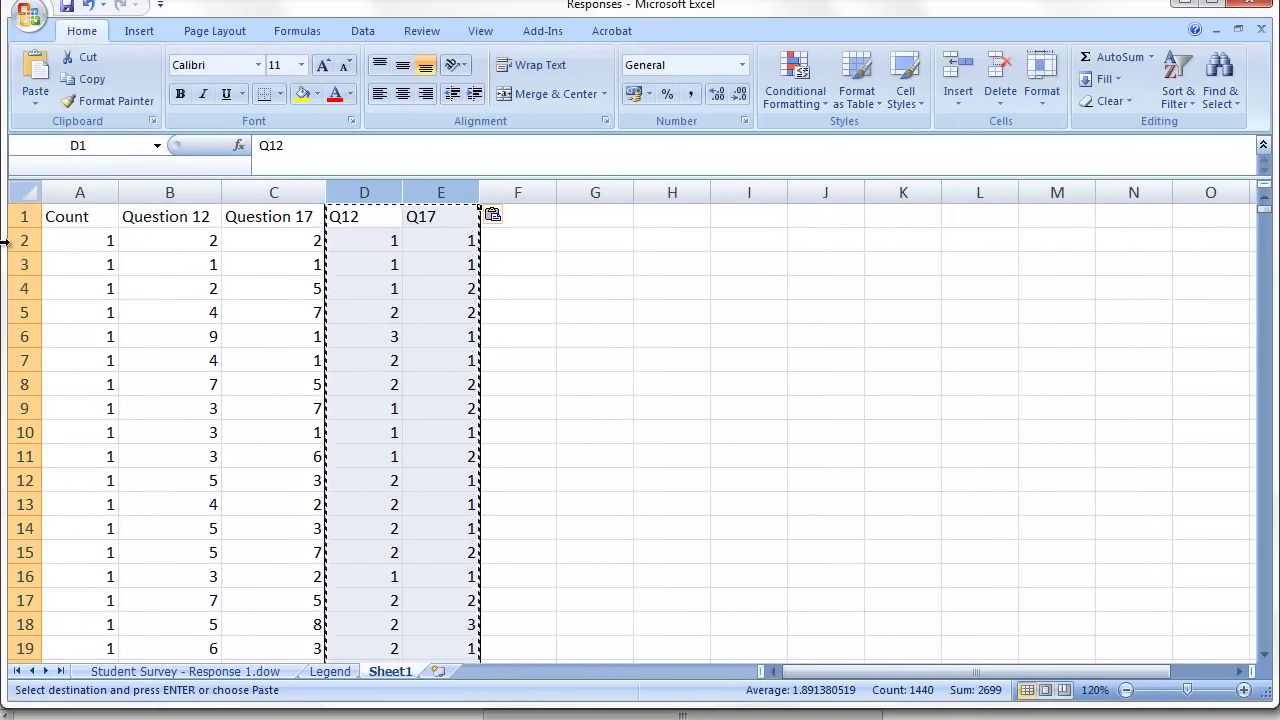
{"action": "left_click", "coordinate": [437, 264]}
{"action": "left_click", "coordinate": [397, 312]}
{"action": "left_click", "coordinate": [405, 385]}
{"action": "left_click", "coordinate": [365, 384]}
Step: Delete the original Question 12 and Question 17 columns, B and C
{"action": "left_click_drag", "start_coordinate": [185, 192], "coordinate": [239, 193]}
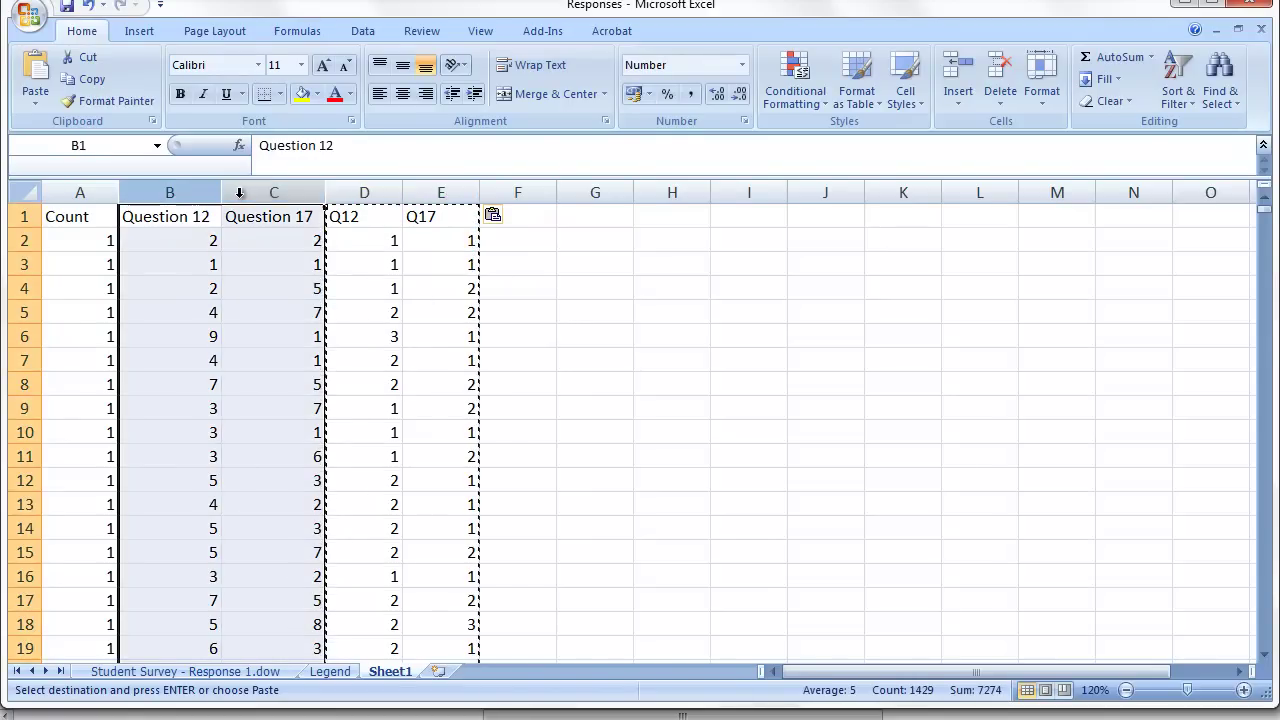
{"action": "right_click", "coordinate": [239, 193]}
{"action": "left_click", "coordinate": [304, 324]}
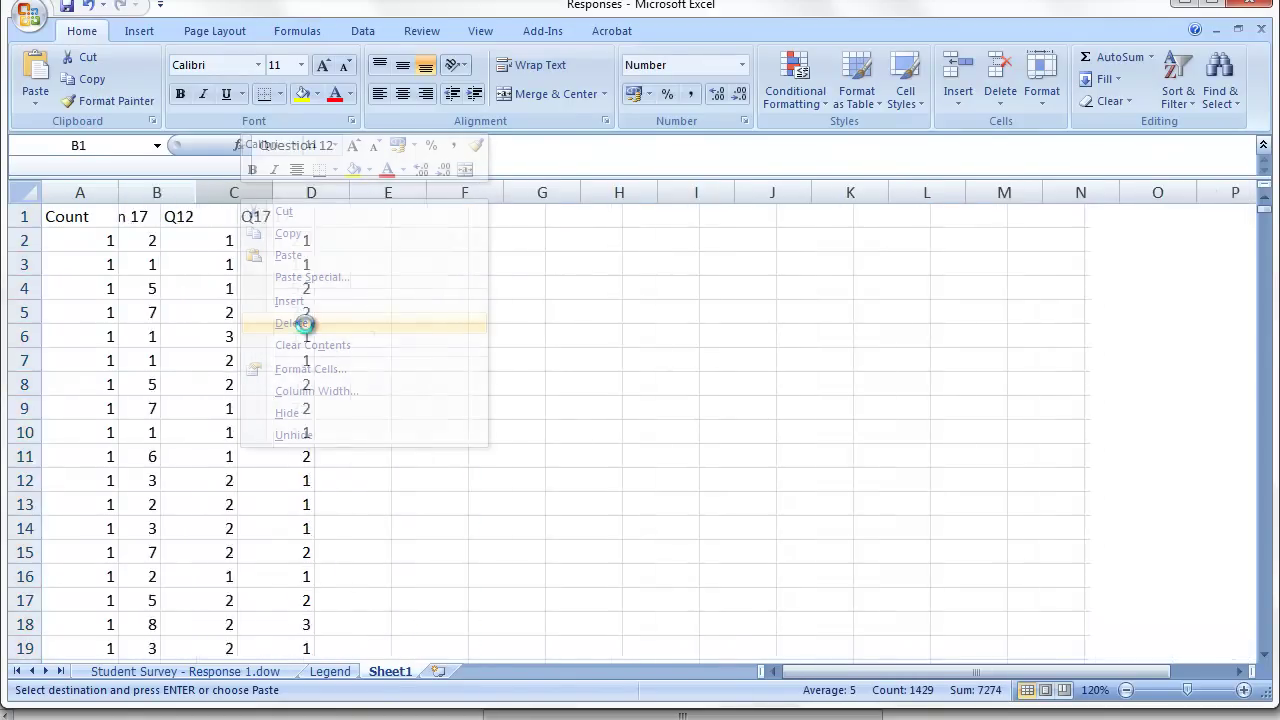
Step: Create a PivotTable from Sheet1!$A$1:$C$720 on a new worksheet
{"action": "left_click", "coordinate": [139, 31]}
{"action": "left_click", "coordinate": [263, 264]}
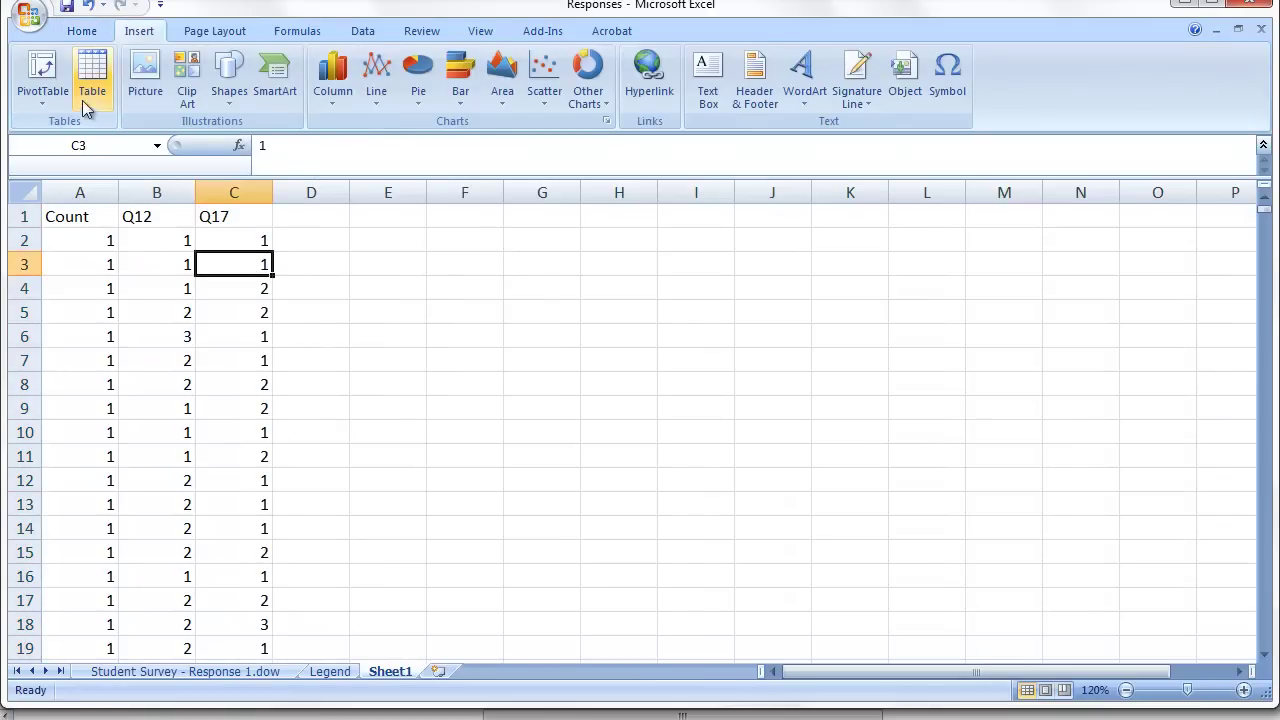
{"action": "left_click", "coordinate": [44, 100]}
{"action": "left_click", "coordinate": [58, 125]}
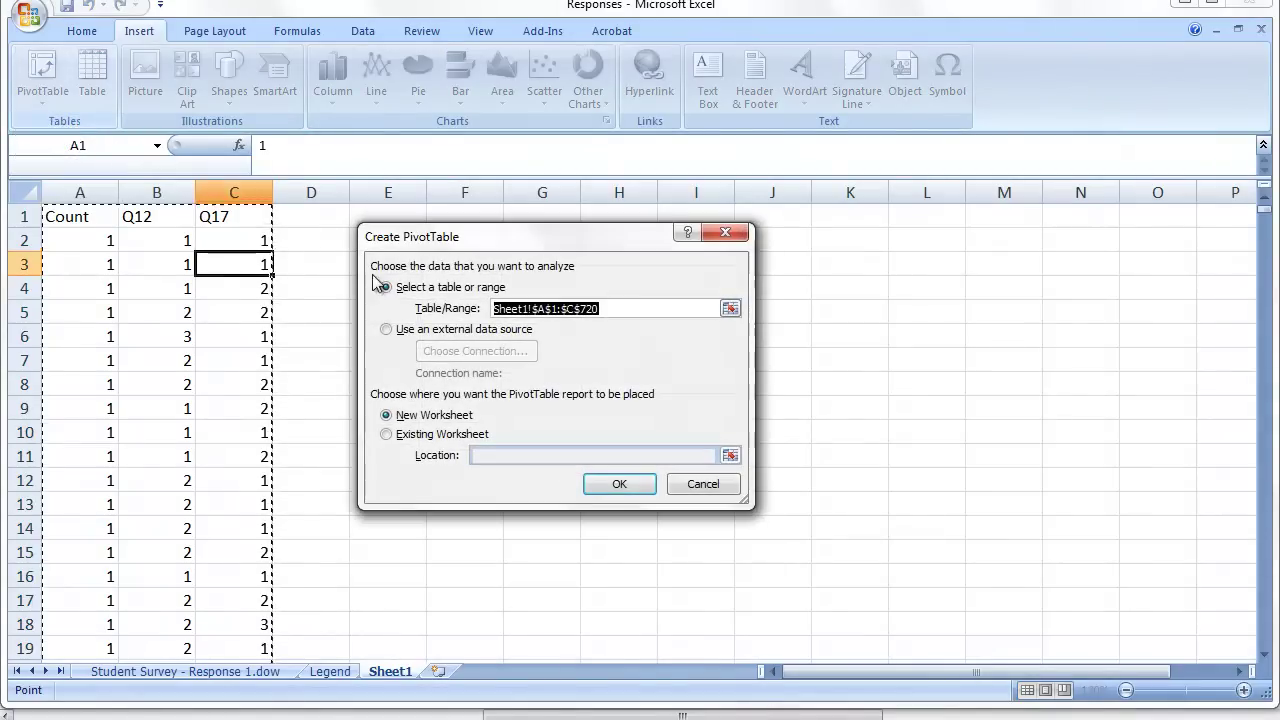
{"action": "left_click", "coordinate": [620, 485]}
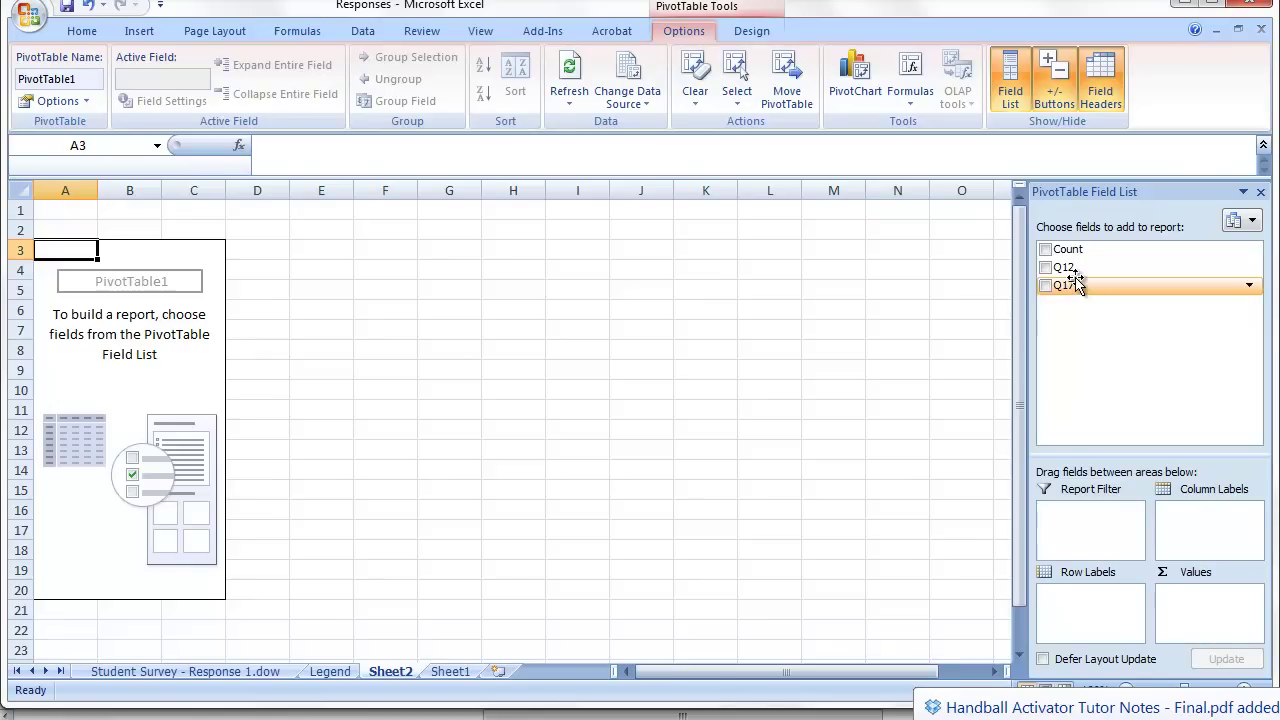
Step: Lay out the PivotTable with Q12 as column labels, Q17 as row labels and Sum of Count as values
{"action": "left_click_drag", "start_coordinate": [1066, 268], "coordinate": [1206, 530]}
{"action": "left_click_drag", "start_coordinate": [1066, 288], "coordinate": [1088, 615]}
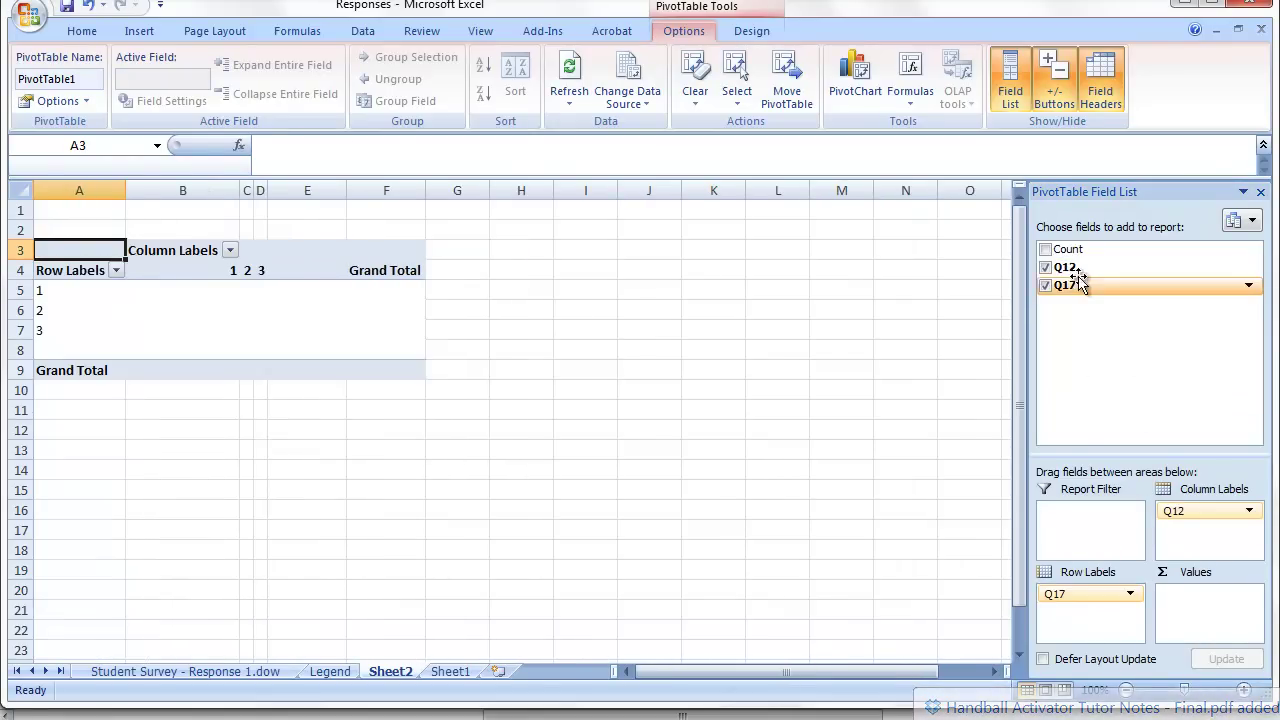
{"action": "left_click_drag", "start_coordinate": [1066, 249], "coordinate": [1192, 612]}
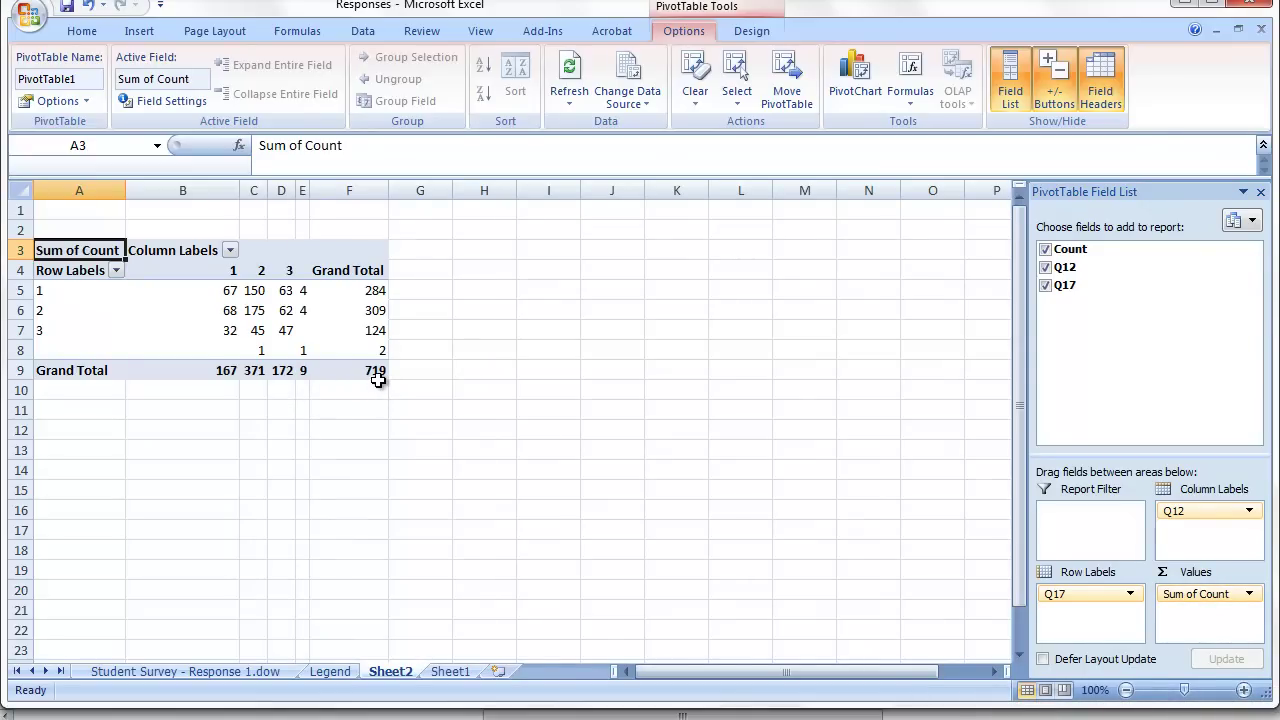
Step: Filter the PivotTable's Q12 column labels to exclude the blank category, keeping 1, 2 and 3
{"action": "left_click", "coordinate": [302, 271]}
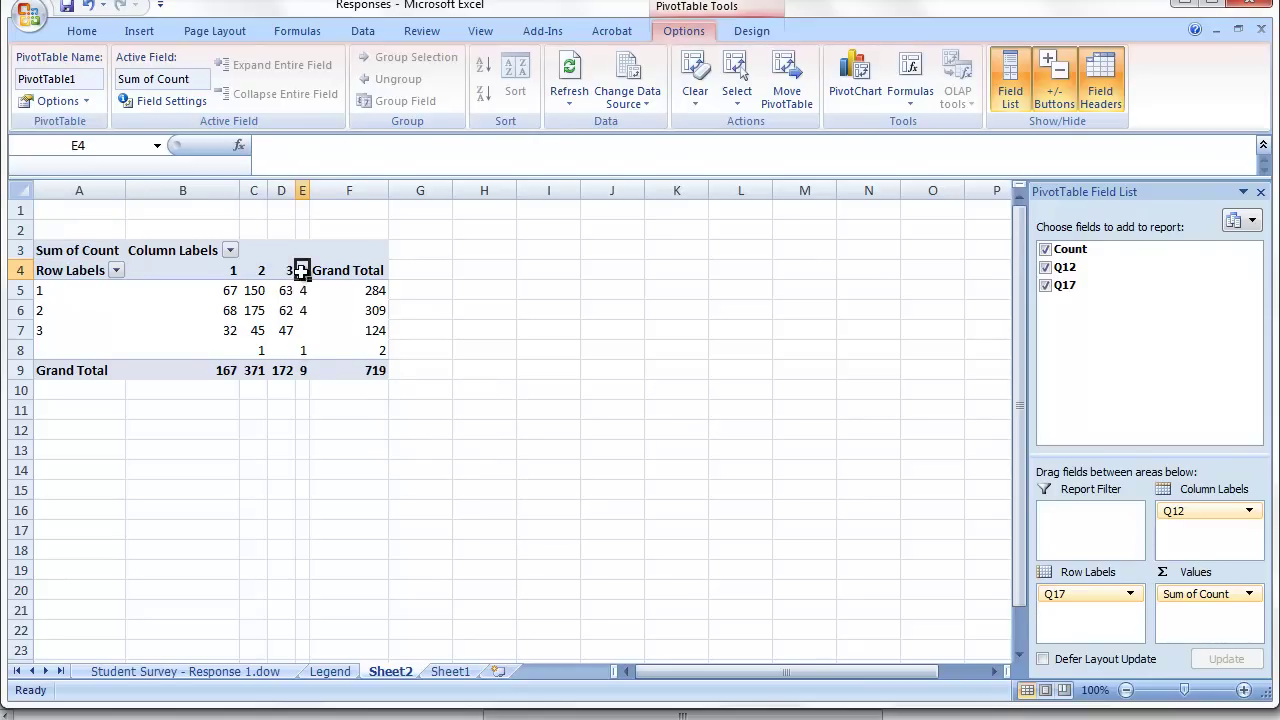
{"action": "left_click", "coordinate": [230, 250]}
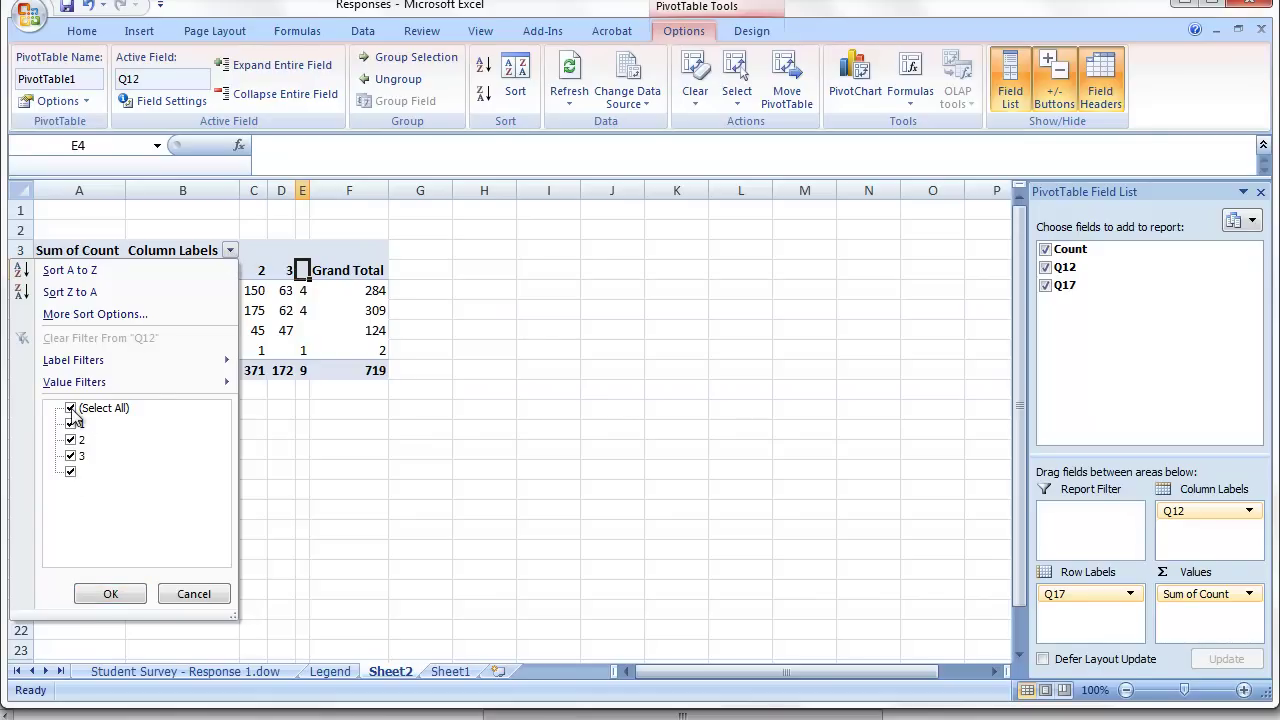
{"action": "left_click", "coordinate": [70, 471]}
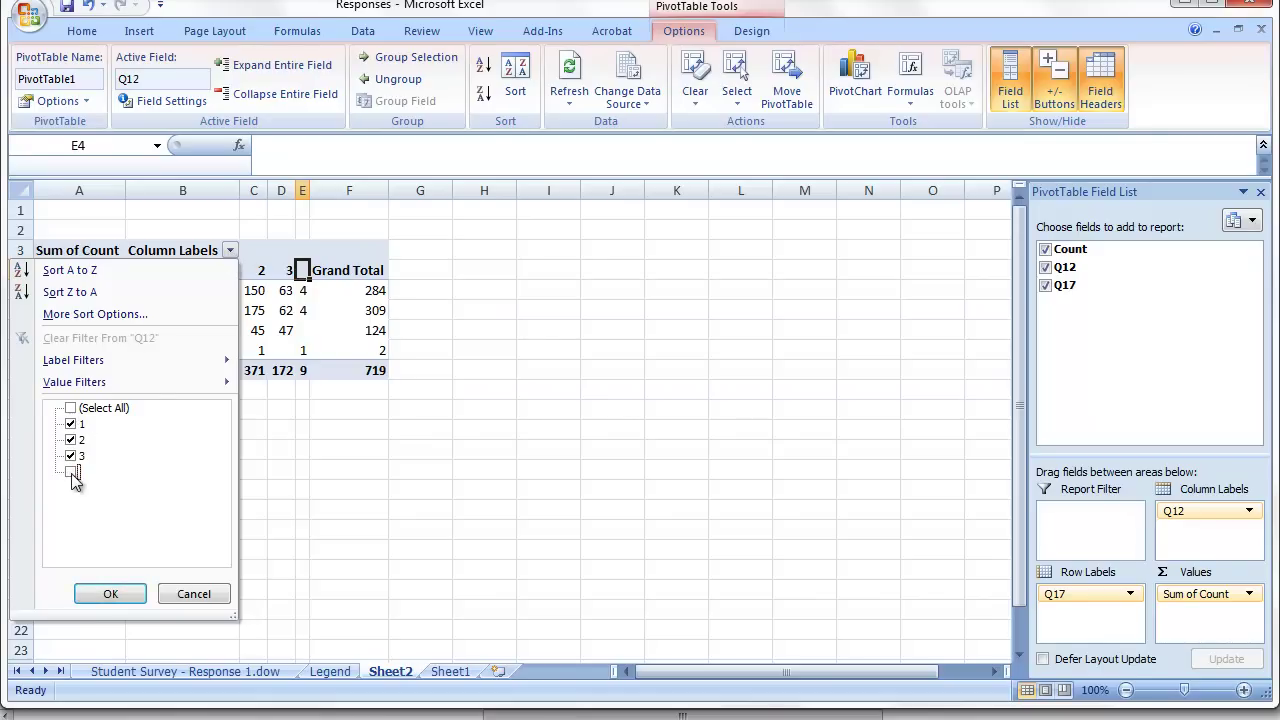
{"action": "left_click", "coordinate": [111, 594]}
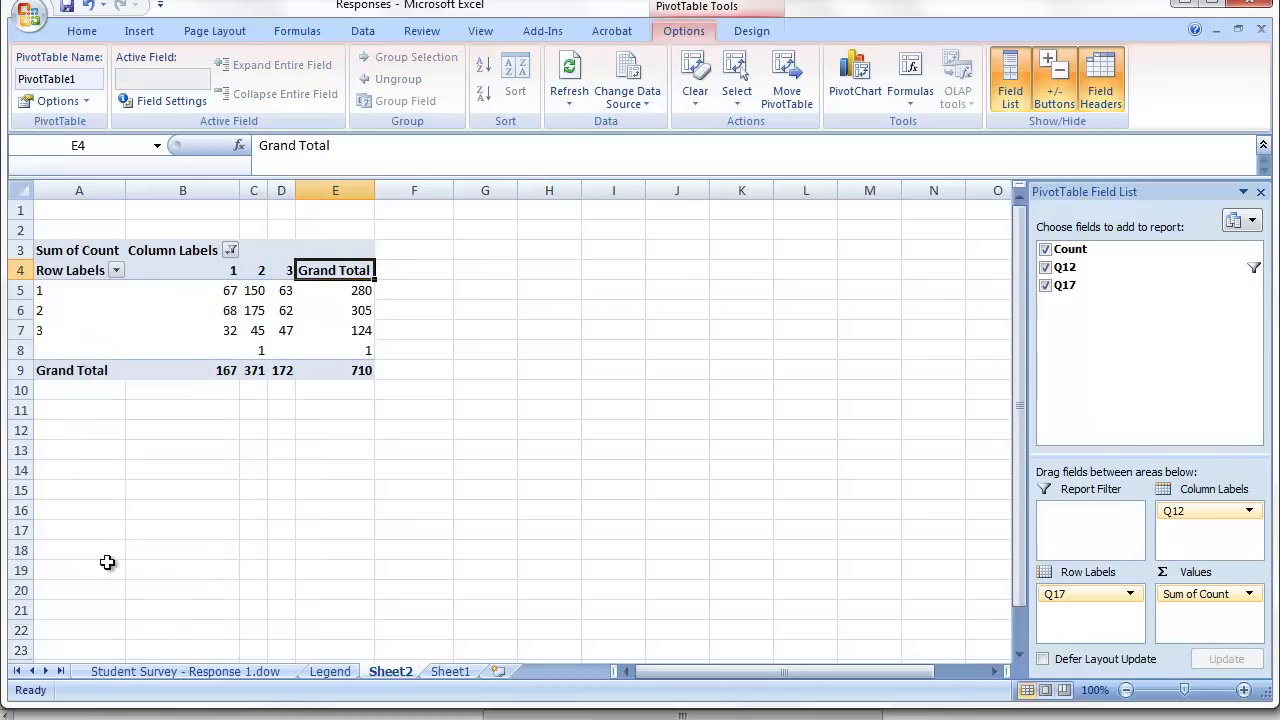
Step: Filter the PivotTable's Q17 row labels to exclude the blank category
{"action": "left_click", "coordinate": [108, 279]}
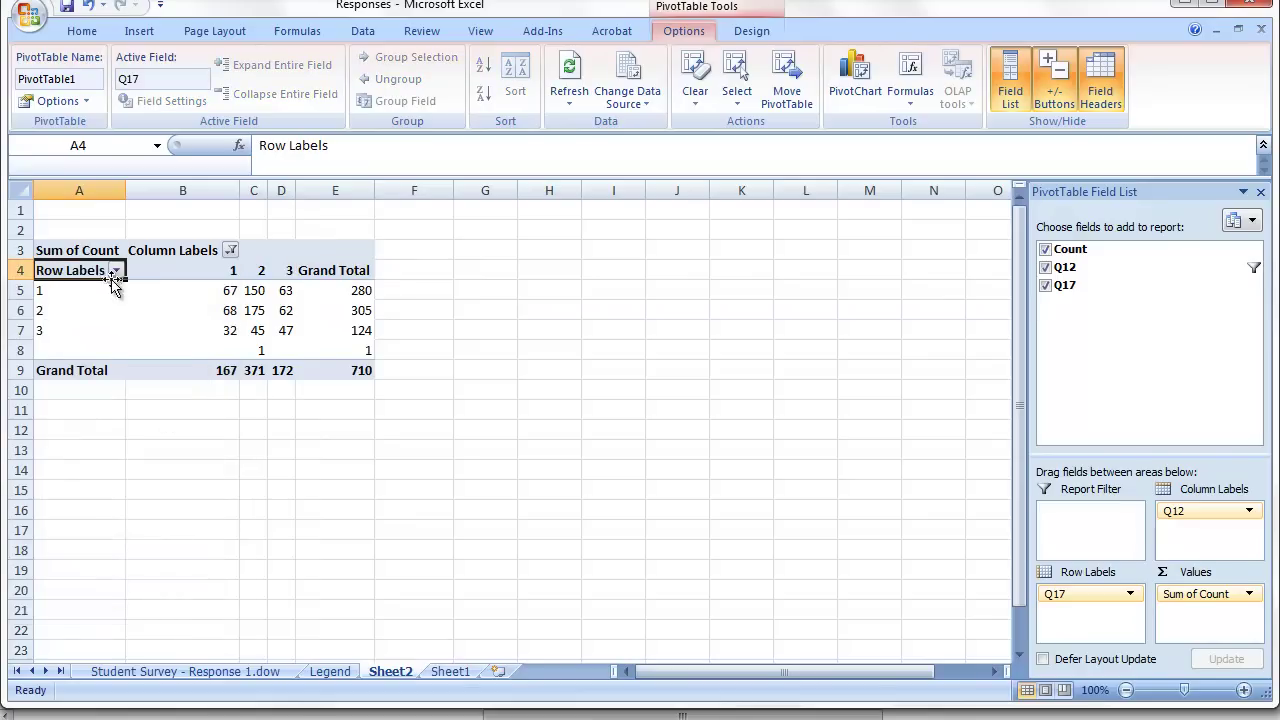
{"action": "left_click", "coordinate": [117, 271]}
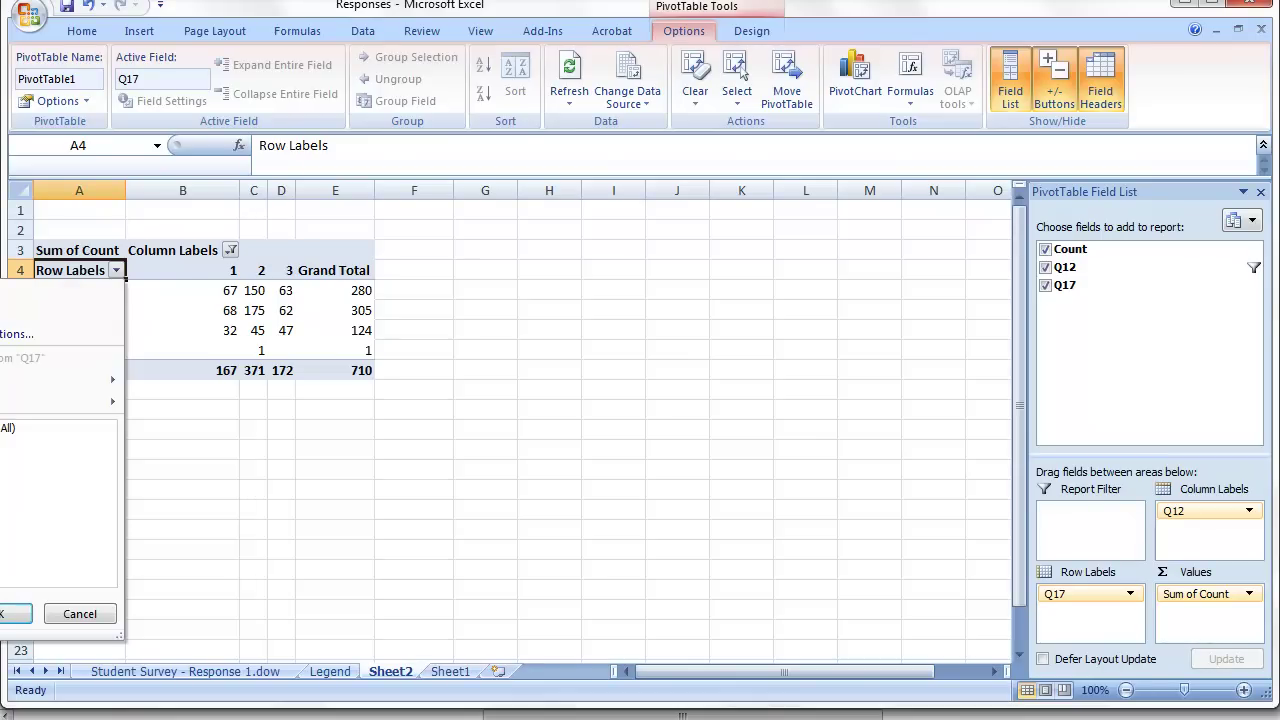
{"action": "left_click", "coordinate": [15, 613]}
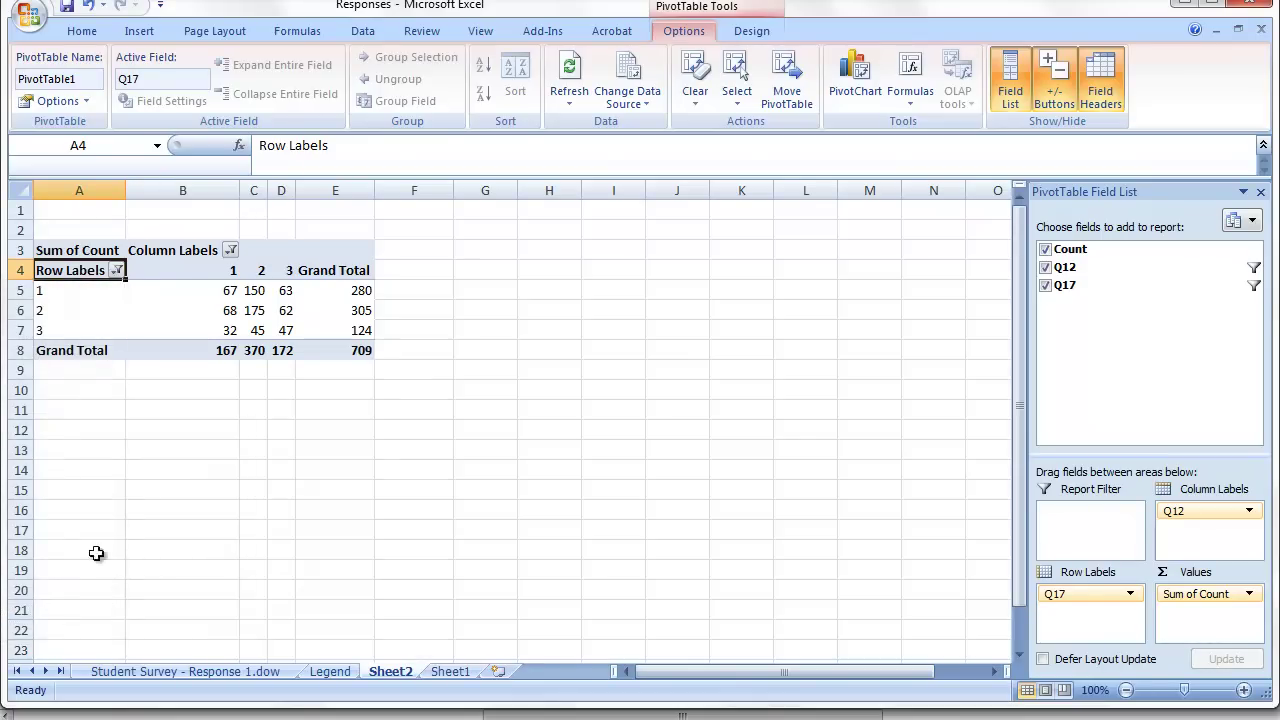
Step: Switch to the whiteboard and handwrite the Q17-by-Q12 frequency table with rows 67, 150, 63; 68, 175, 62; 32, 45, 47 and all totals
{"action": "left_click", "coordinate": [460, 425]}
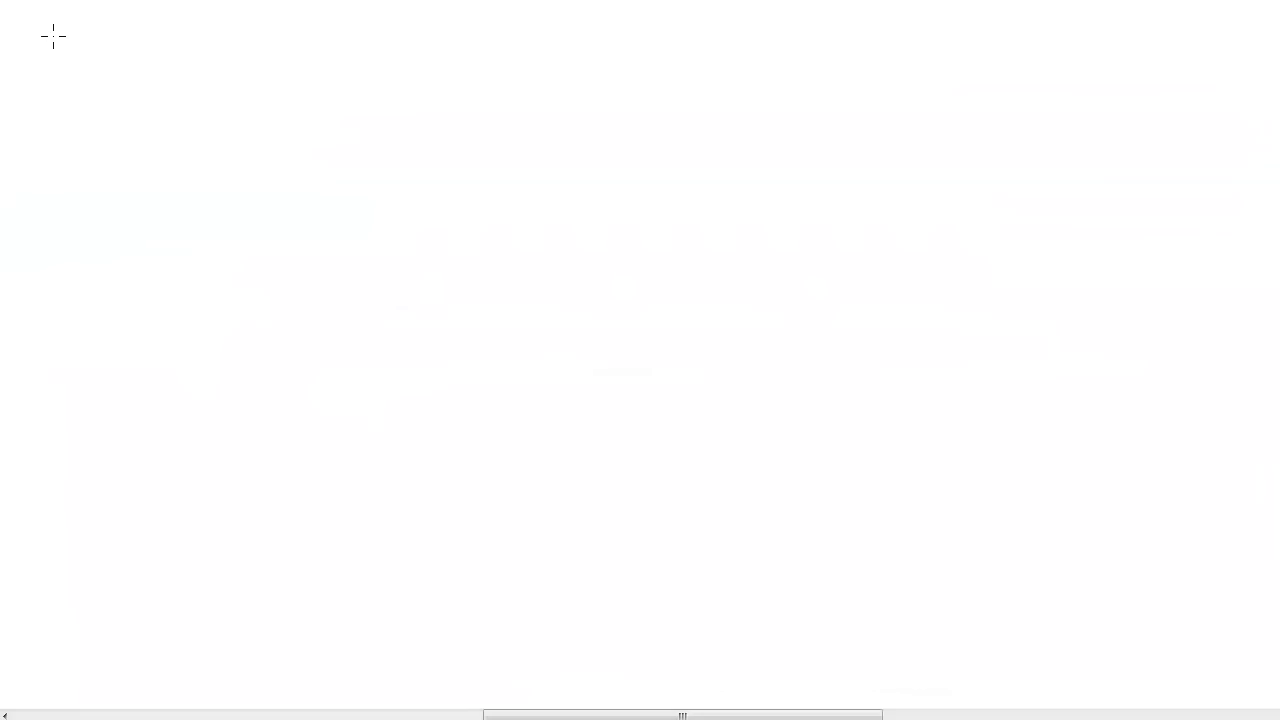
{"action": "left_click_drag", "start_coordinate": [77, 57], "coordinate": [100, 44]}
{"action": "left_click_drag", "start_coordinate": [235, 37], "coordinate": [238, 43]}
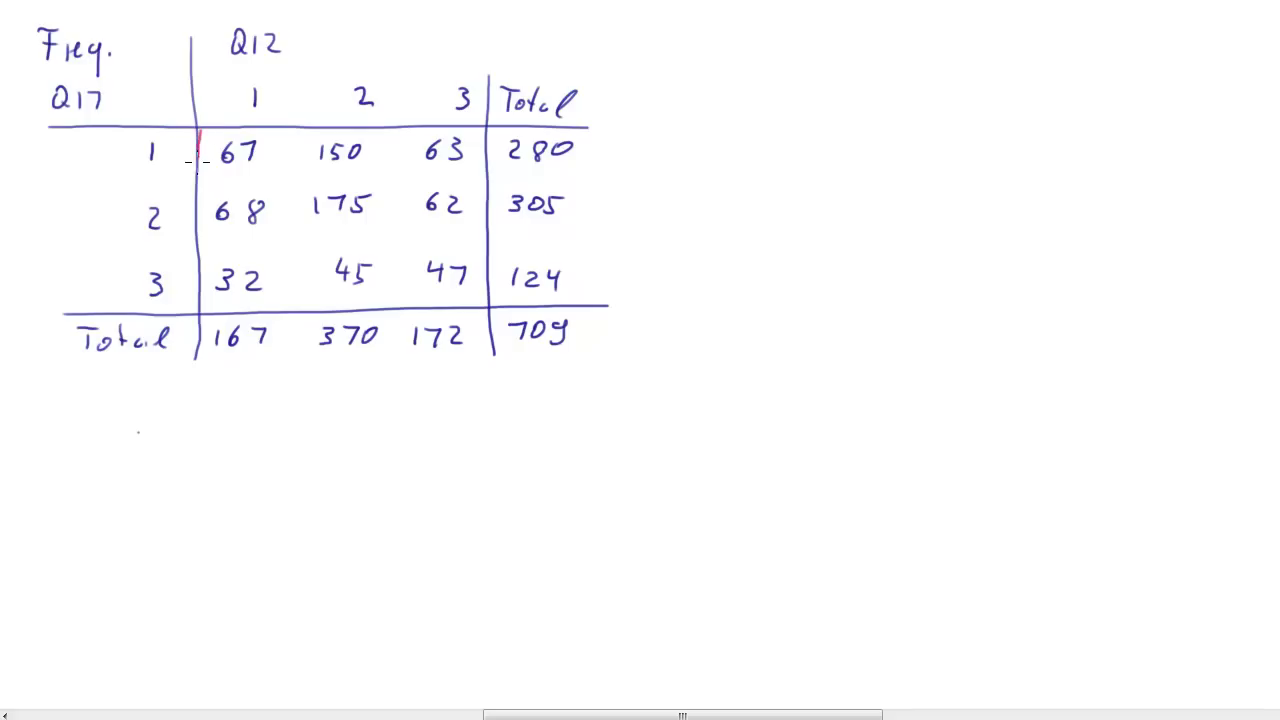
Step: Box the nine joint frequencies in red and underline the grand total 709 in the handwritten table
{"action": "left_click_drag", "start_coordinate": [200, 213], "coordinate": [205, 313]}
{"action": "mouse_move", "coordinate": [215, 128]}
{"action": "left_mouse_down"}
{"action": "mouse_move", "coordinate": [448, 125]}
{"action": "mouse_move", "coordinate": [480, 230]}
{"action": "mouse_move", "coordinate": [478, 310]}
{"action": "left_mouse_up"}
{"action": "left_click_drag", "start_coordinate": [212, 312], "coordinate": [467, 303]}
{"action": "left_click_drag", "start_coordinate": [516, 348], "coordinate": [562, 342]}
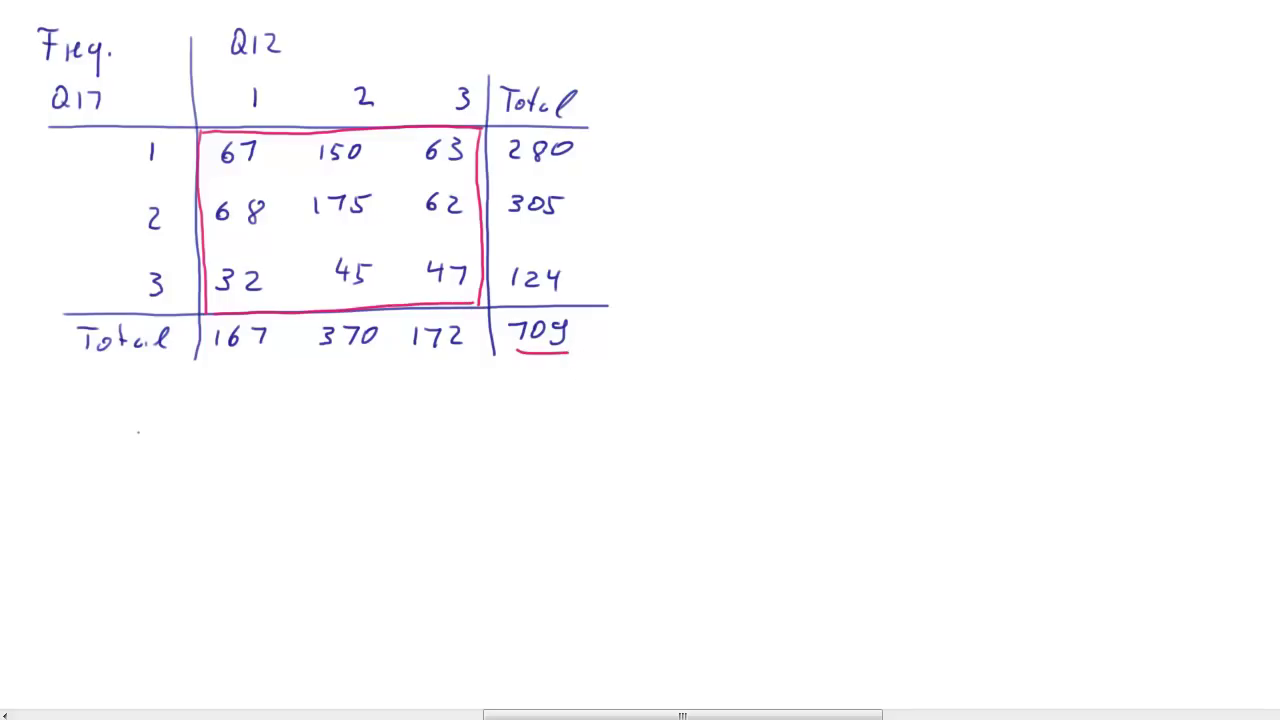